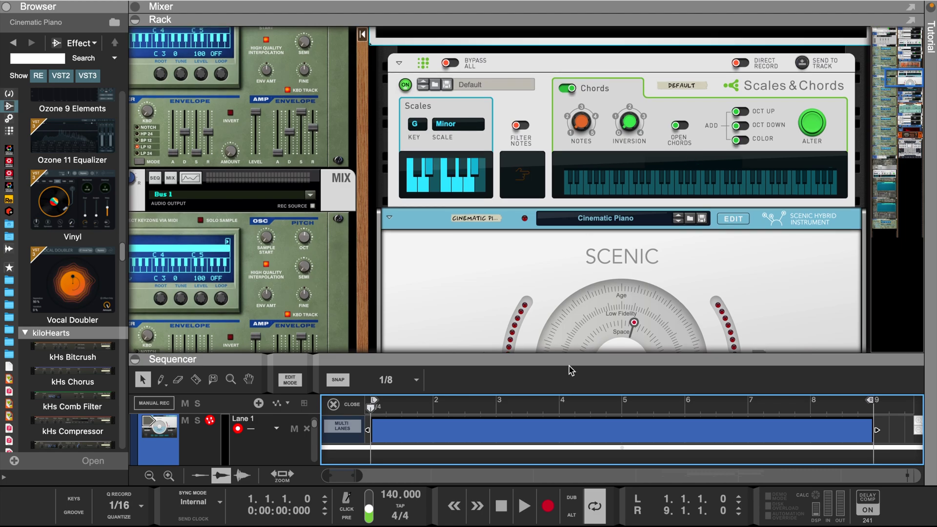
Enlarge the sequencer and begin the piano melody with a one-beat G2, a one-beat A2 and a one-bar A#2 from bar 1.
left_click_drag(540, 359, 590, 25)
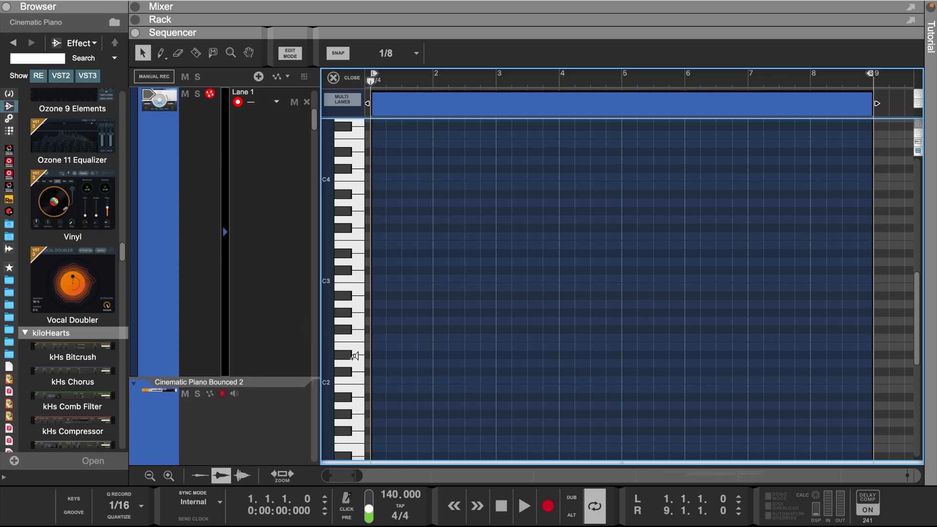
scroll(382, 421, "up", 3)
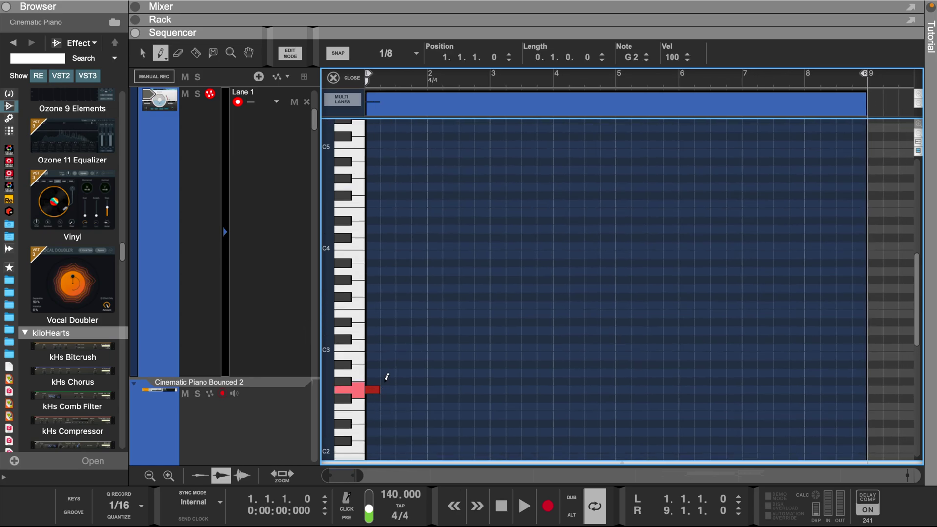
left_click_drag(403, 373, 458, 373)
key("q")
key("space")
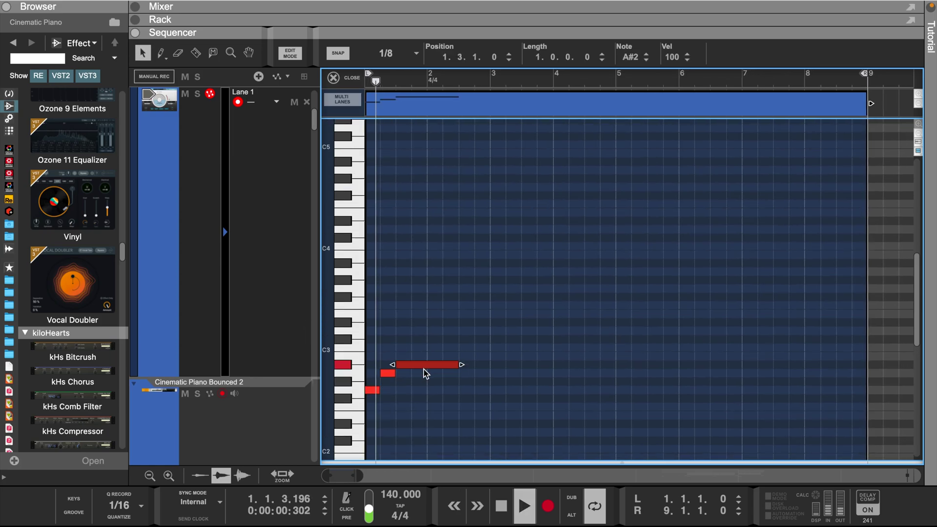
key("space")
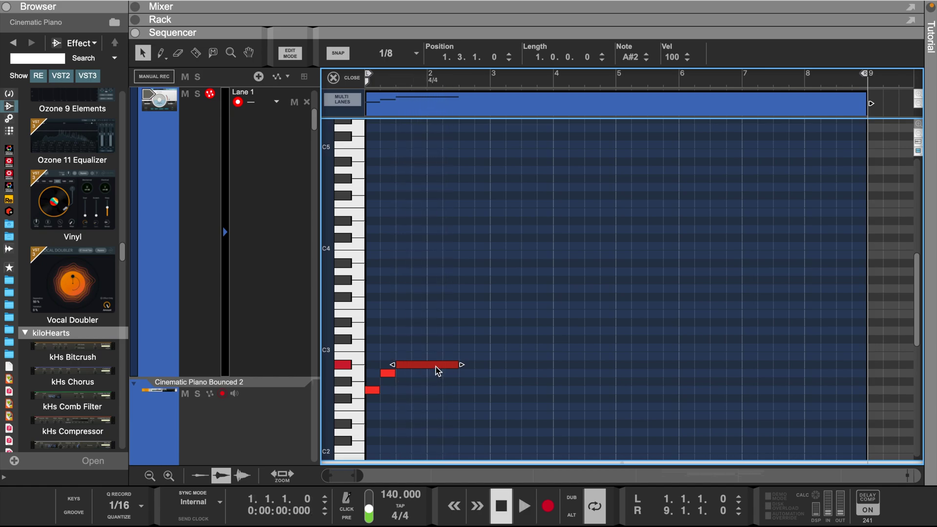
Add a one-beat note after the A#2 at position 2.3, and move it to C3 while checking it in playback.
key("space")
key("w")
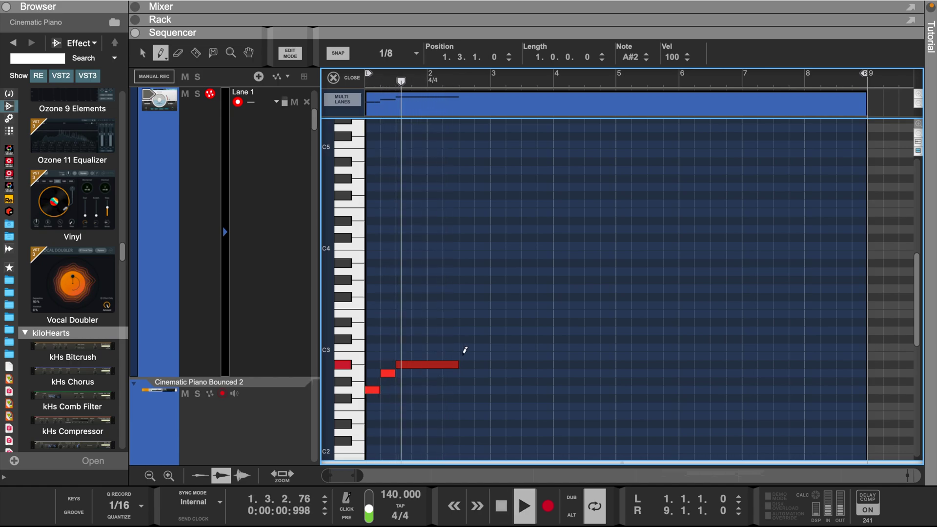
left_click(467, 356)
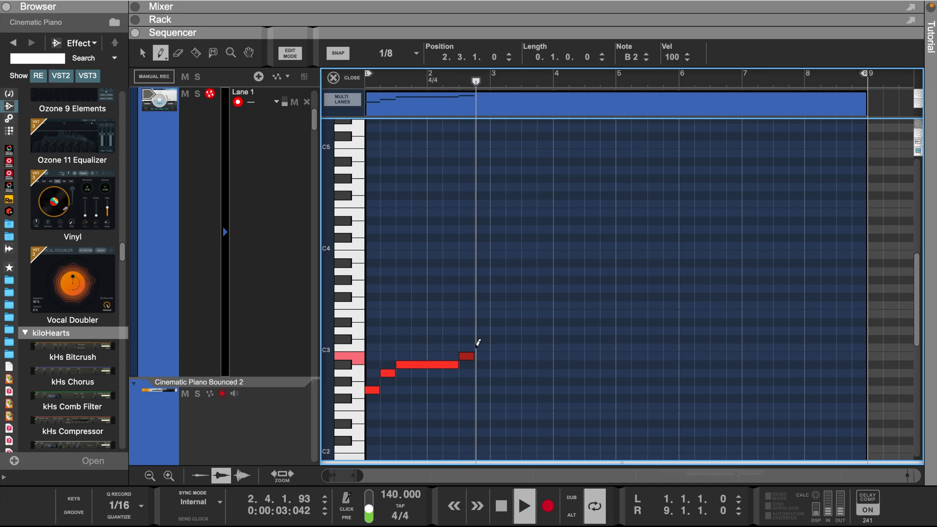
key("space")
key("space")
key("q")
left_click_drag(469, 356, 470, 349)
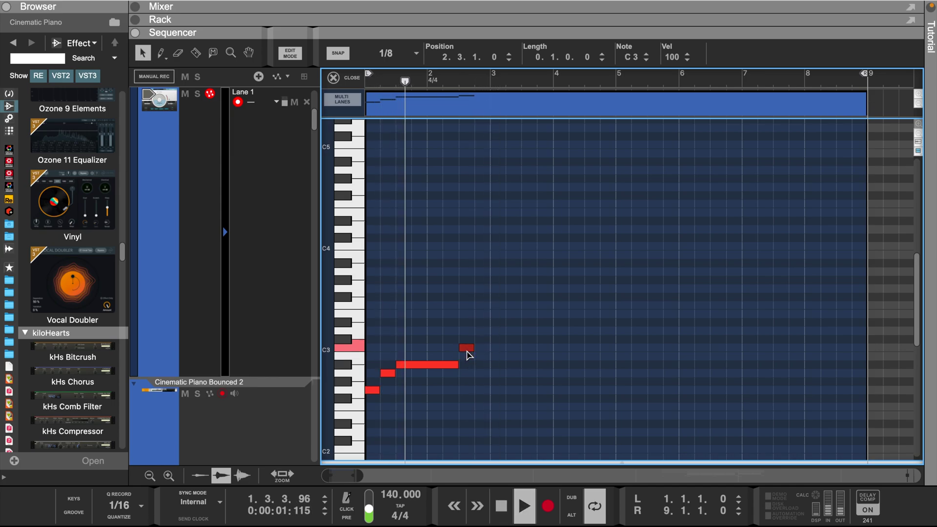
Complete the four-bar melody with a one-beat D3 at 2.4, a one-bar C3, and two-beat D#3 and D3 notes in bar 4.
key("w")
left_click(483, 330)
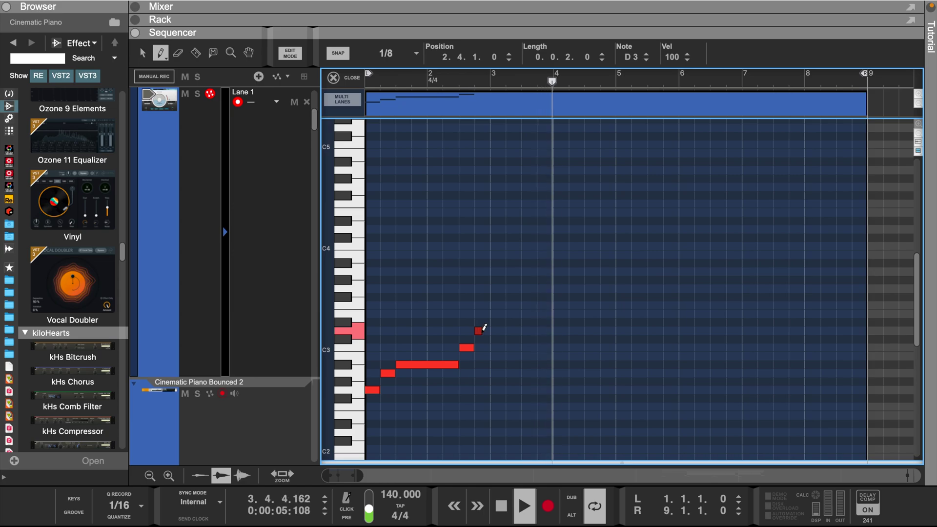
key("space")
key("space")
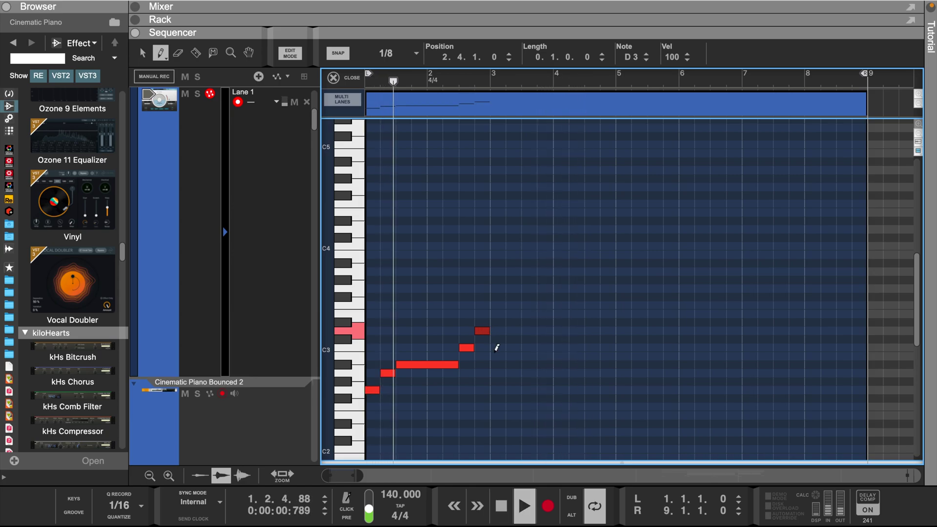
mouse_move(496, 347)
left_mouse_down()
mouse_move(554, 340)
mouse_move(584, 318)
mouse_move(613, 329)
mouse_move(637, 308)
mouse_move(381, 417)
mouse_move(367, 410)
left_mouse_up()
left_click(556, 322)
Duplicate the four-bar melody into bars 5 to 8.
key("KP_1")
key("q")
key("ctrl+d")
left_click(724, 383)
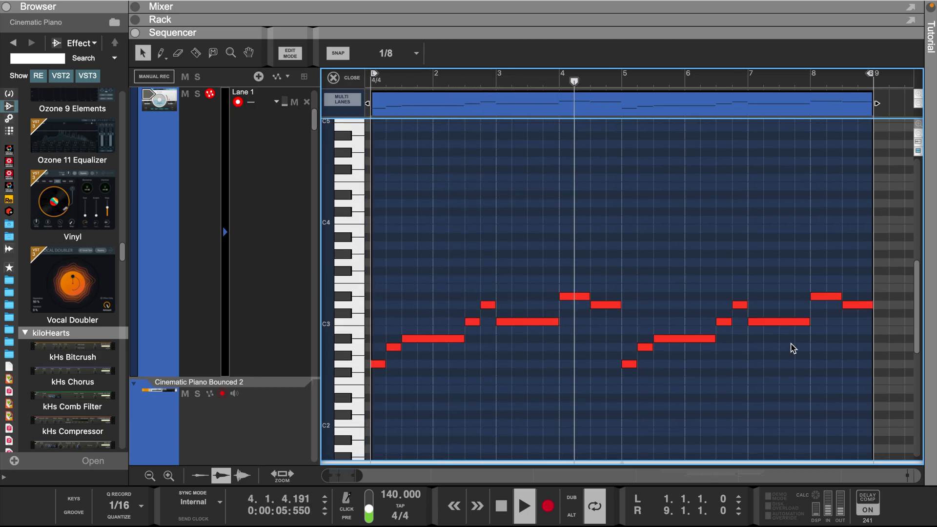
Vary the ending in bar 8 by moving its first note to A2 and its last note to A#2.
left_click_drag(832, 301, 833, 348)
left_click_drag(854, 306, 856, 340)
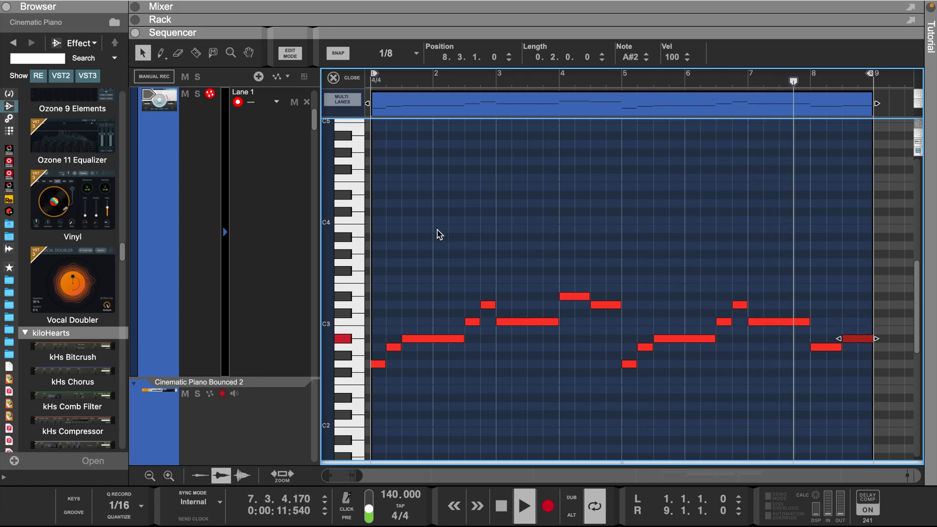
scroll(437, 234, "up", 3)
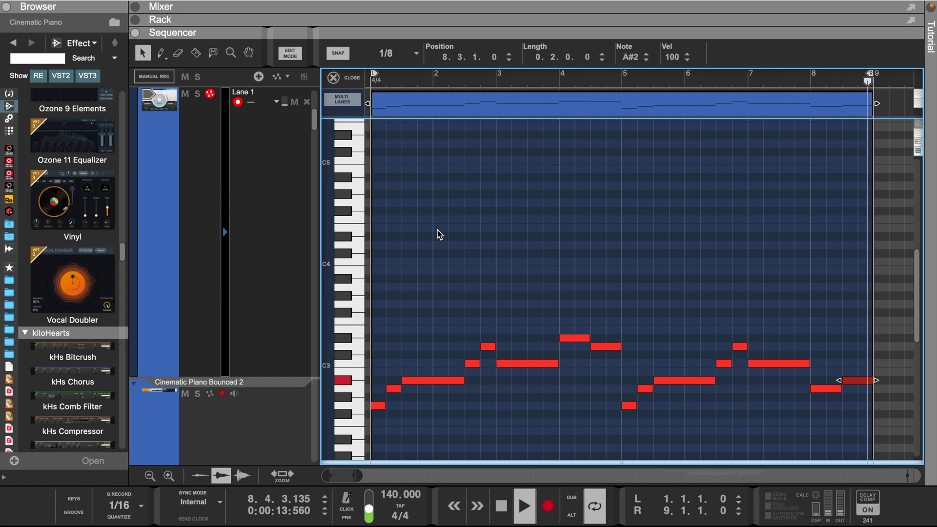
key("space")
Draw an eighth-note line above the melody in bar 1: G4, A#4, A4, D#4, D4, F4, E4, A4, and play it.
key("w")
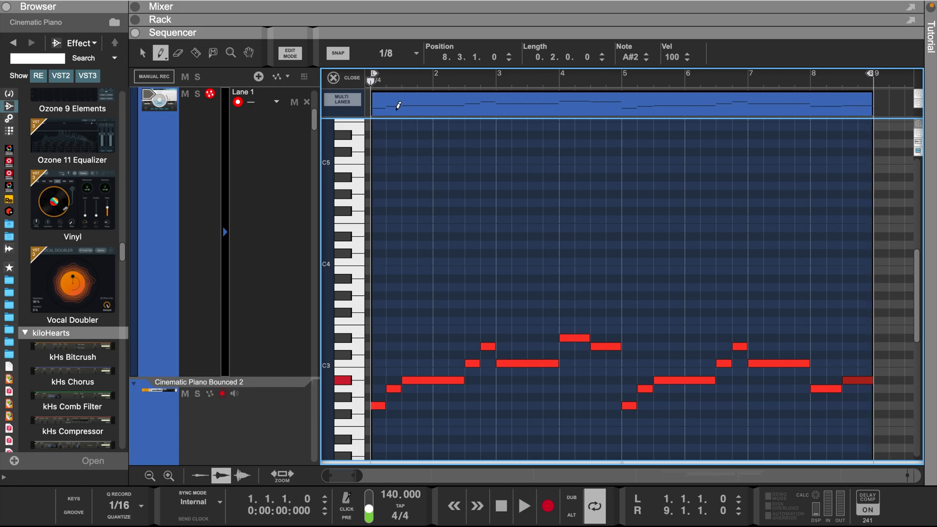
scroll(370, 162, "up", 4)
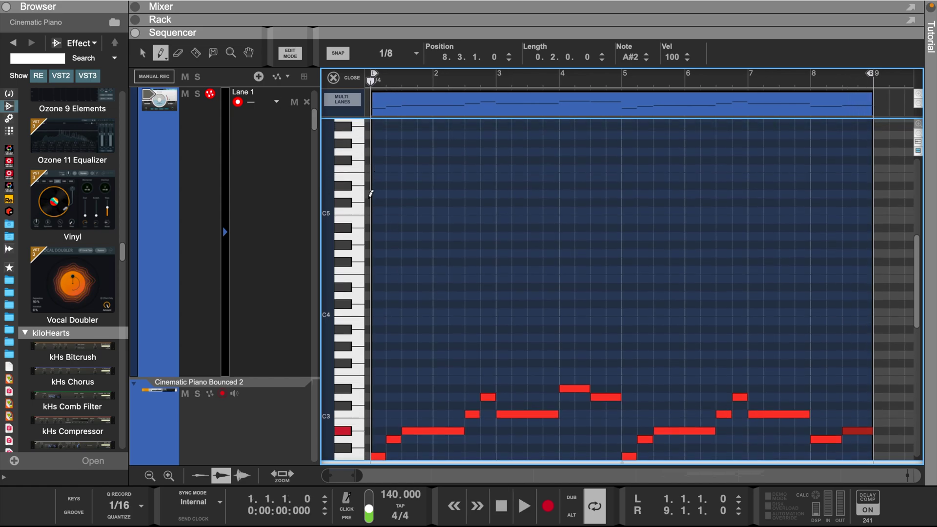
scroll(371, 194, "up", 2)
left_click(376, 272)
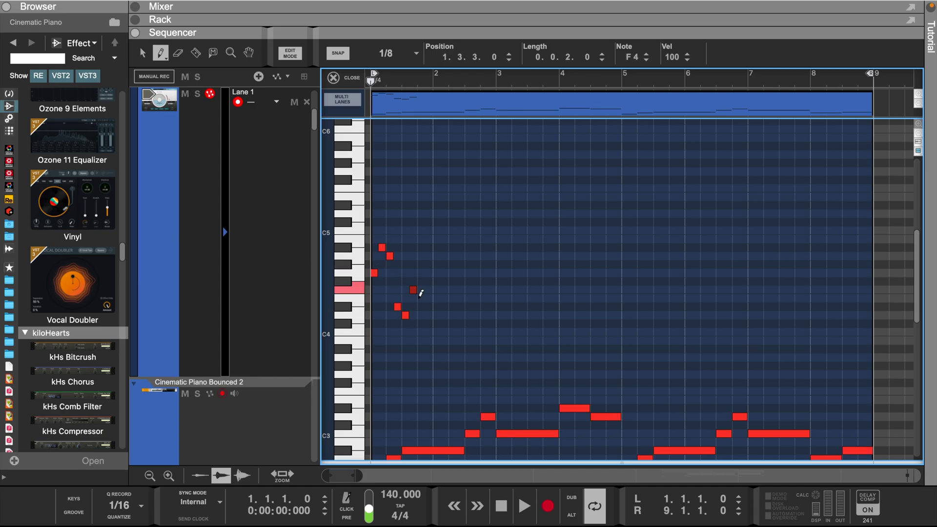
key("space")
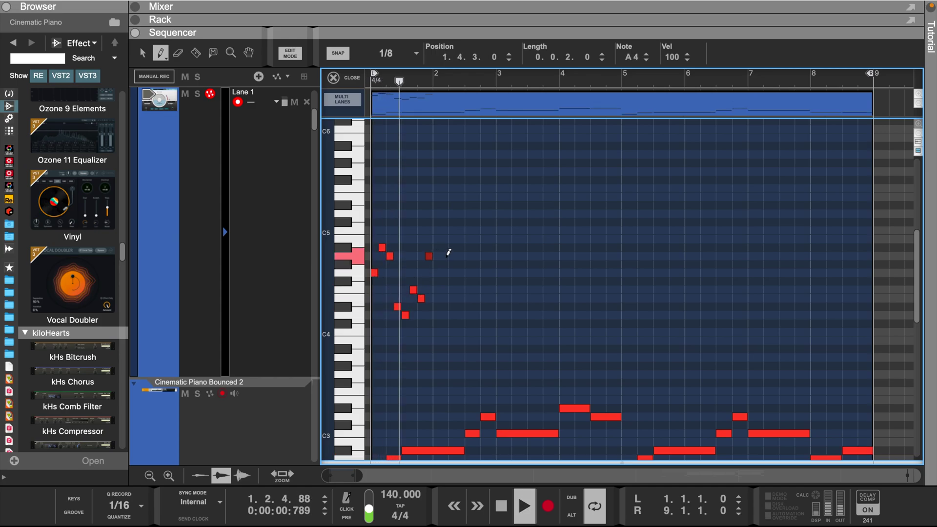
key("space")
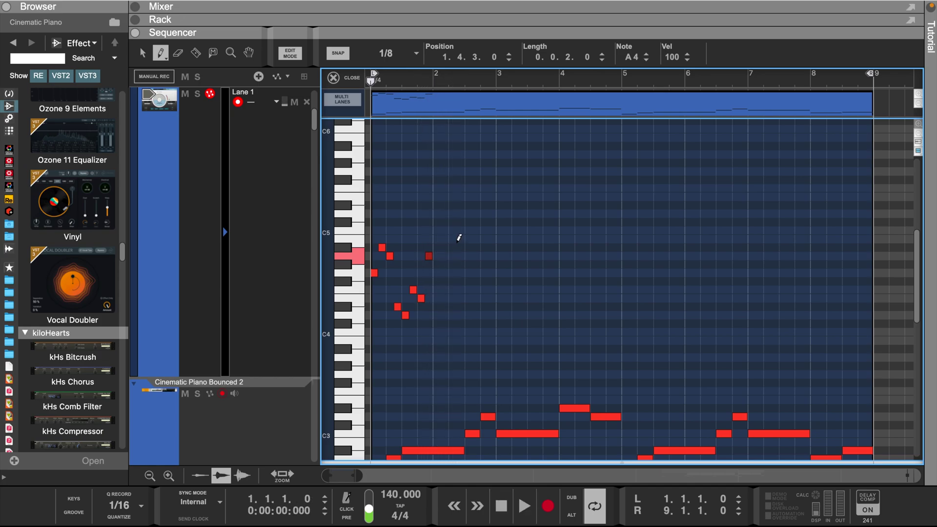
Duplicate the one-bar eighth-note line until it fills all eight bars, and play back the clip.
key("q")
left_click(463, 231)
left_click_drag(362, 326, 362, 322)
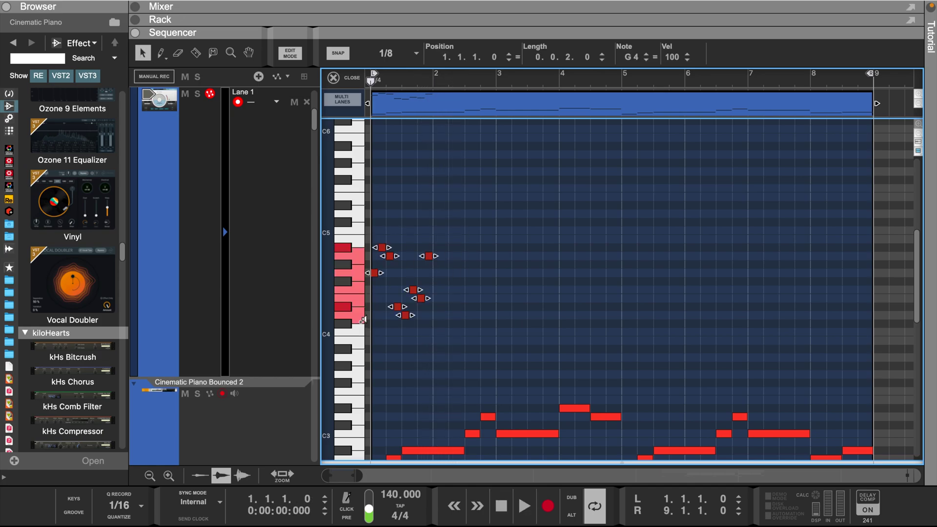
key("ctrl+d")
key("ctrl+d")
key("ctrl+d")
key("ctrl+d")
key("ctrl+d")
key("ctrl+d")
key("ctrl+d")
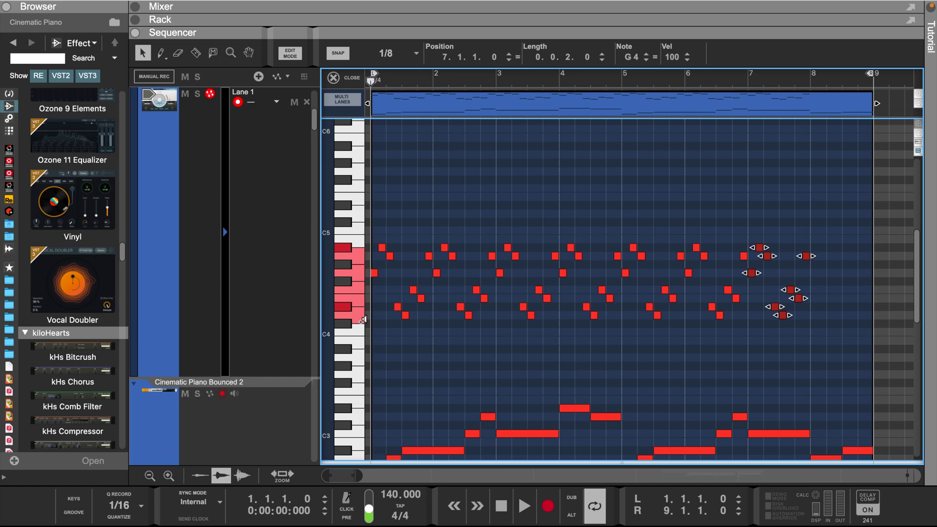
left_click(476, 259)
scroll(476, 259, "down", 3)
key("space")
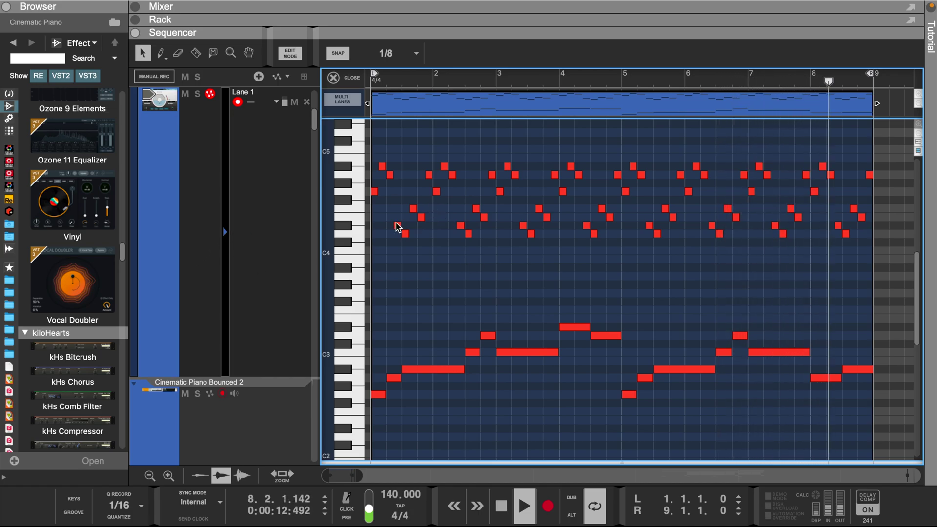
key("space")
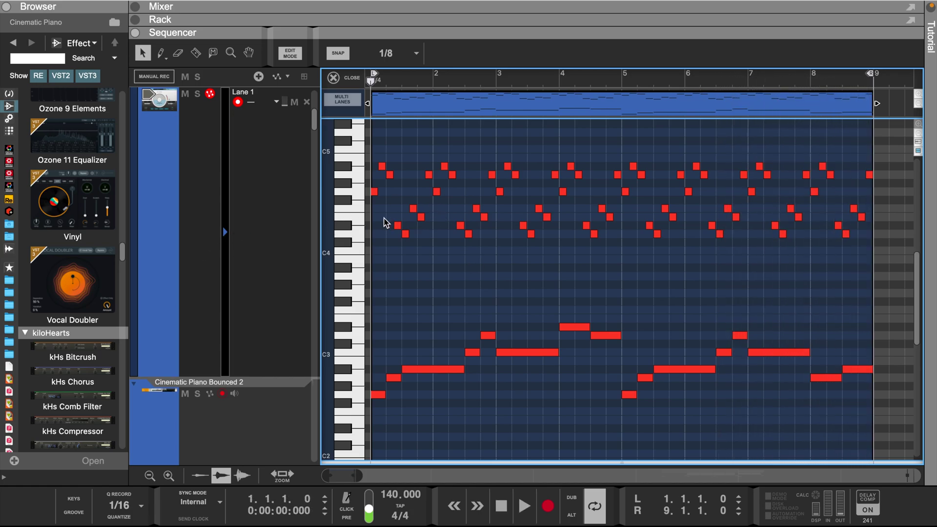
Draw bass notes in bars 1 to 4: G1 for six beats, A#1 for two beats, then one-bar D#1 and D1.
scroll(543, 255, "down", 5)
mouse_move(377, 270)
left_mouse_down()
mouse_move(463, 270)
mouse_move(495, 244)
left_mouse_up()
left_click_drag(543, 294, 557, 298)
left_click_drag(562, 311, 596, 308)
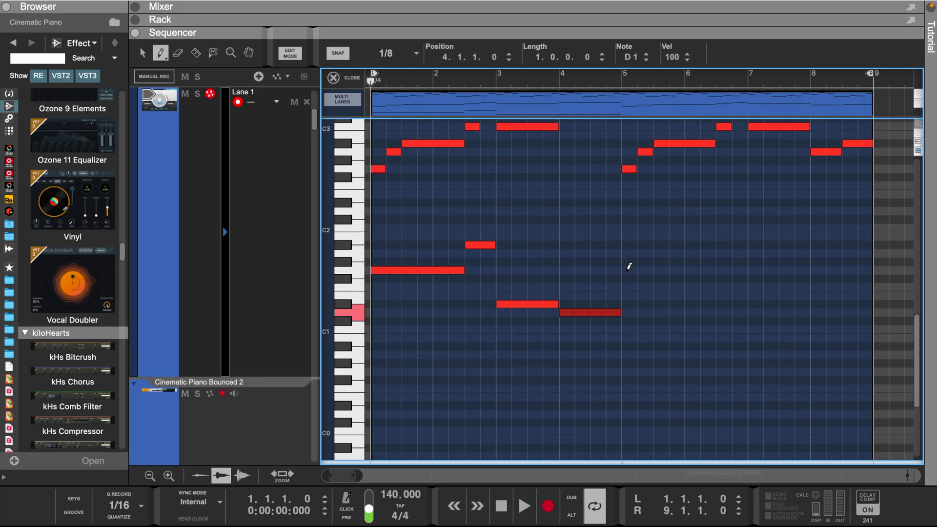
Repeat the G1, A#1, D#1 and D1 bass notes with the same lengths in bars 5 to 8.
mouse_move(629, 267)
left_mouse_down()
mouse_move(715, 267)
mouse_move(744, 246)
left_mouse_up()
key("space")
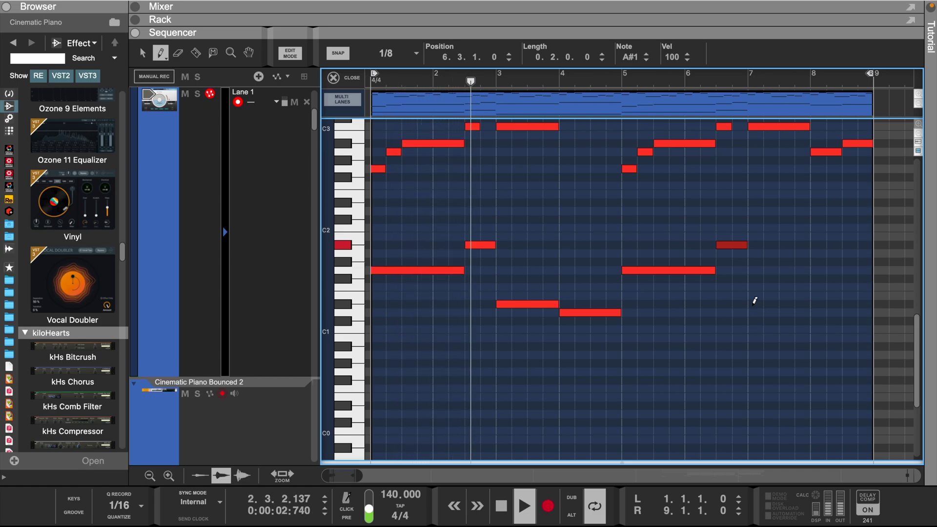
left_click_drag(754, 301, 866, 309)
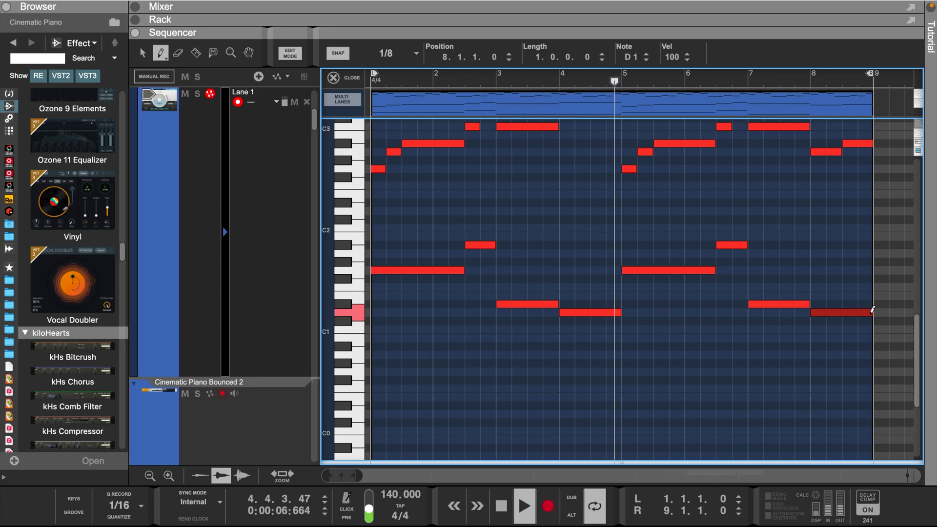
key("q")
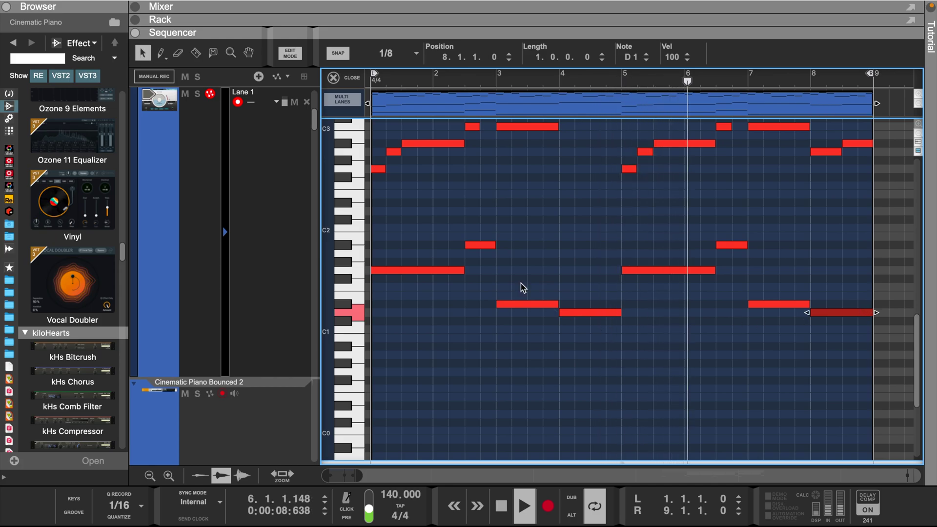
Copy all the bass notes one octave lower so the copies start on G0.
left_click_drag(396, 230, 851, 347)
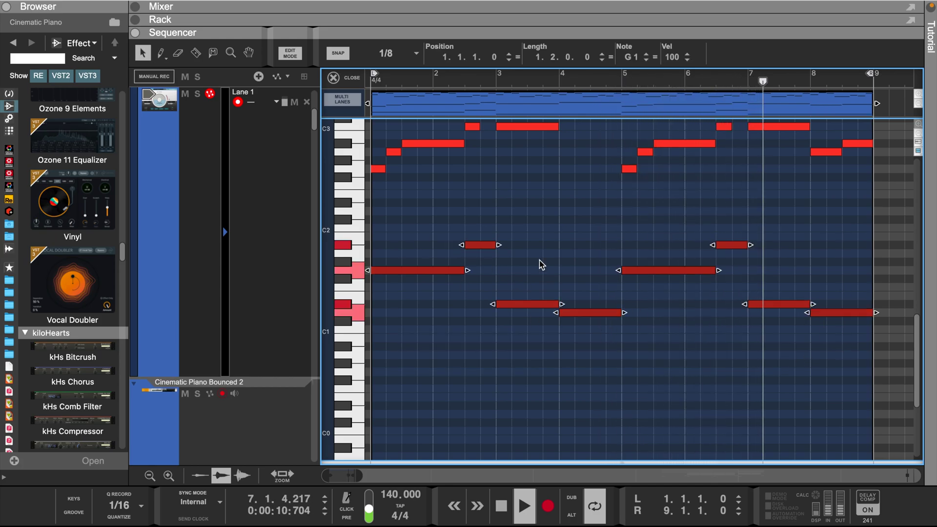
left_click_drag(403, 274, 398, 380)
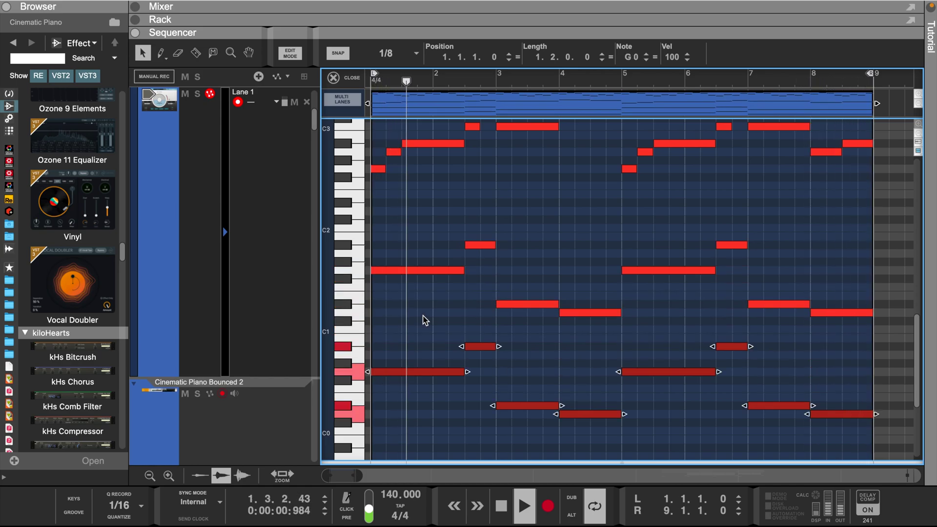
left_click(452, 306)
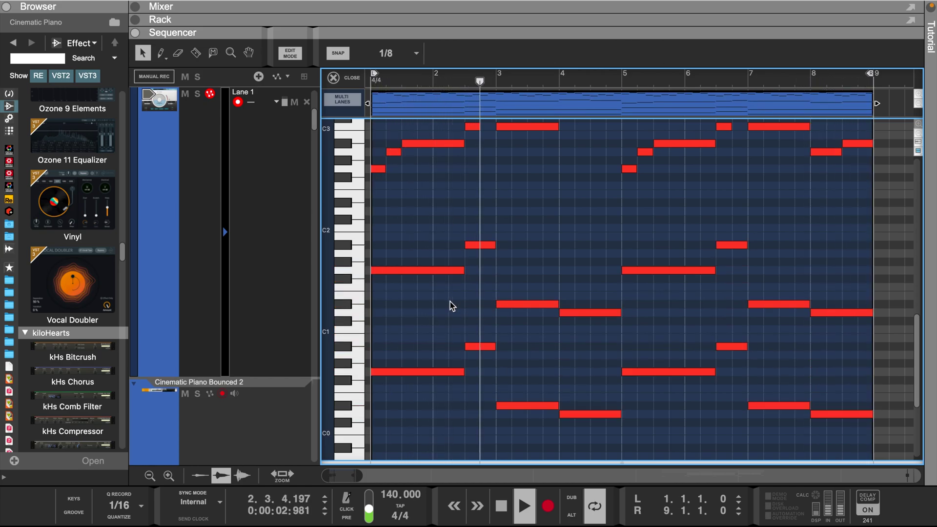
Set the velocity of the lowest-octave bass notes to 125.
left_click_drag(390, 336, 865, 435)
left_click_drag(675, 57, 676, 3)
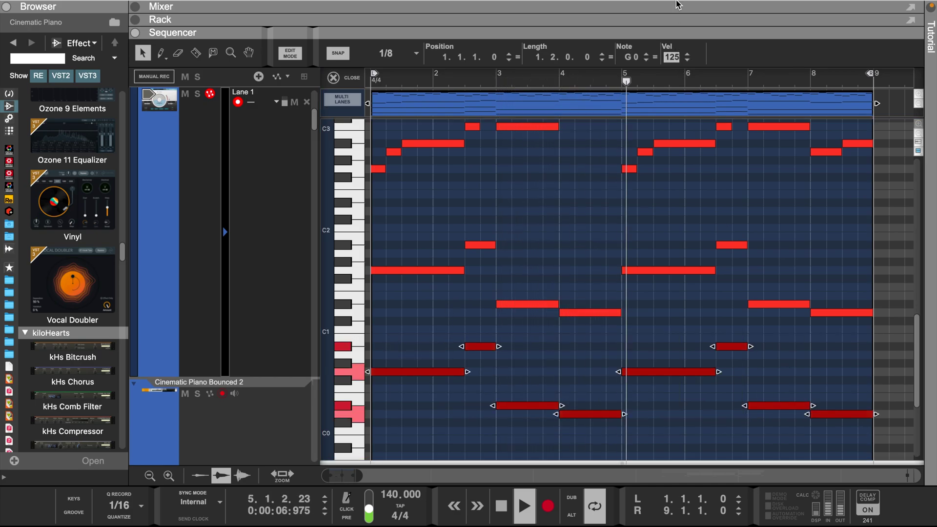
left_click(587, 259)
Review all note layers during playback, and shrink the sequencer to bring the RC-20, RV7000 and The Echo effects into view in the rack.
scroll(572, 206, "up", 5)
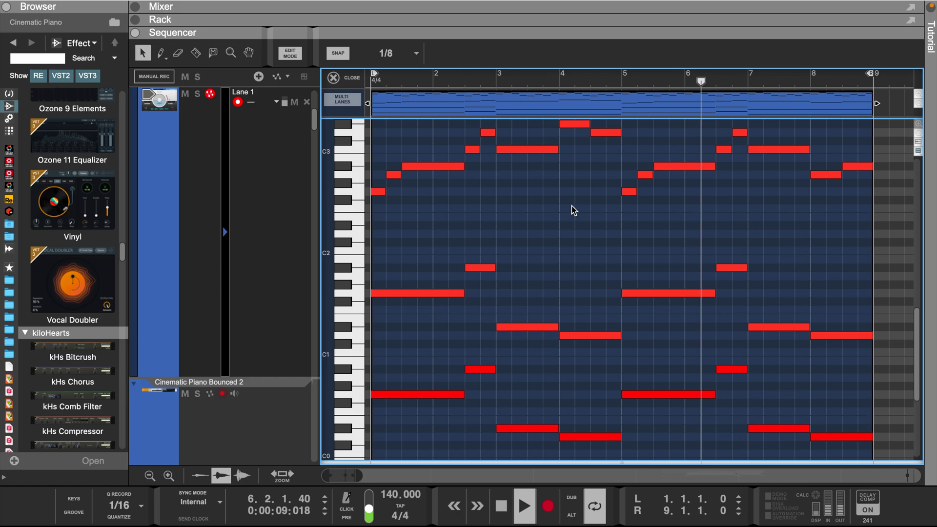
scroll(572, 205, "up", 2)
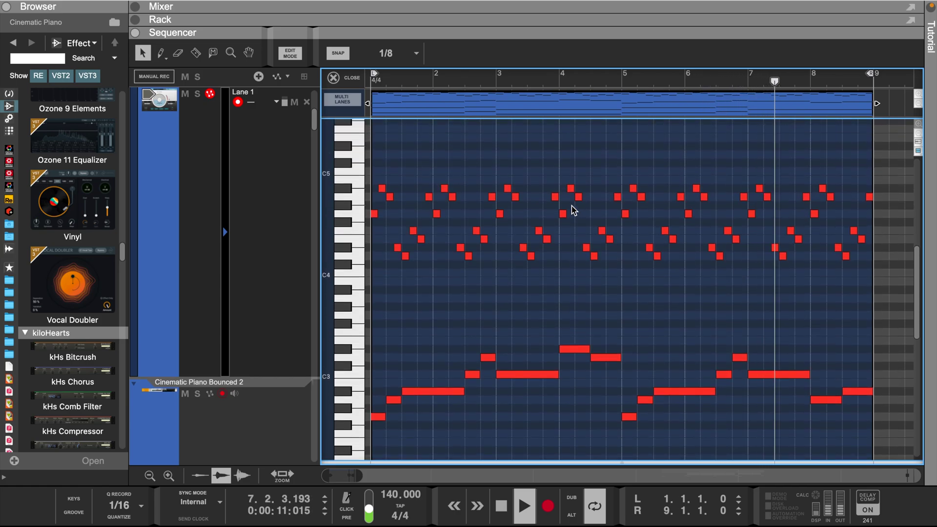
scroll(572, 206, "down", 5)
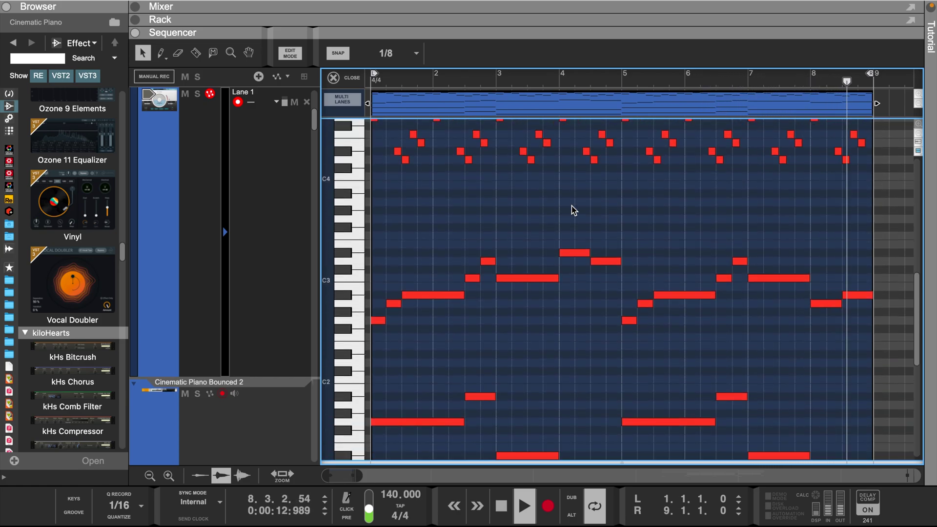
scroll(574, 211, "down", 2)
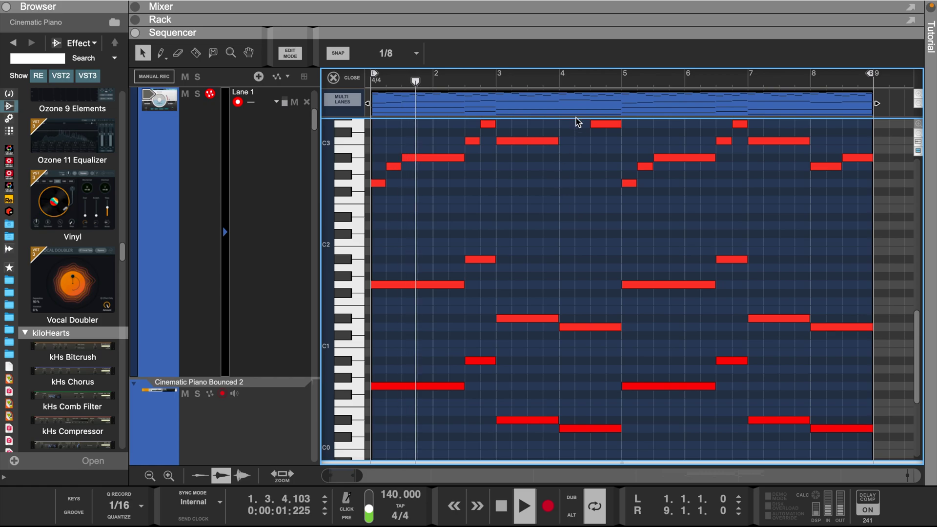
key("space")
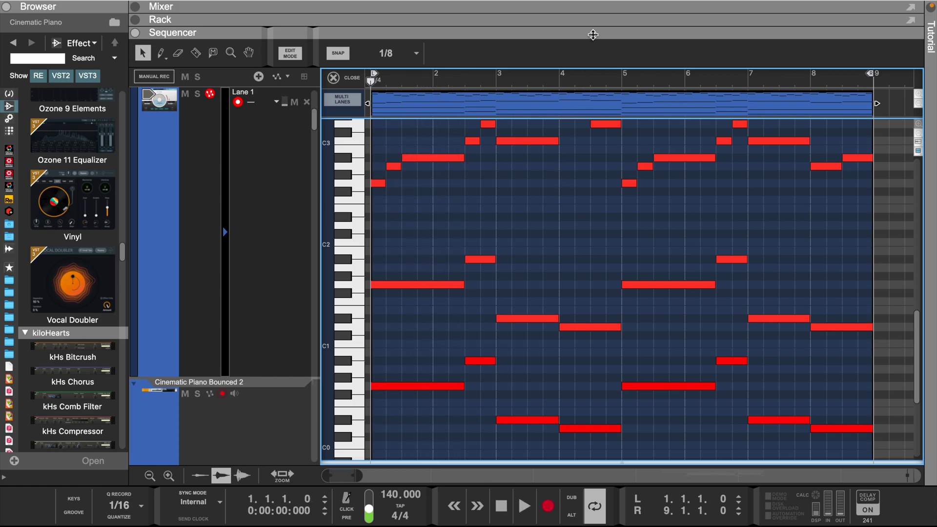
left_click_drag(593, 34, 569, 386)
scroll(577, 264, "up", 3)
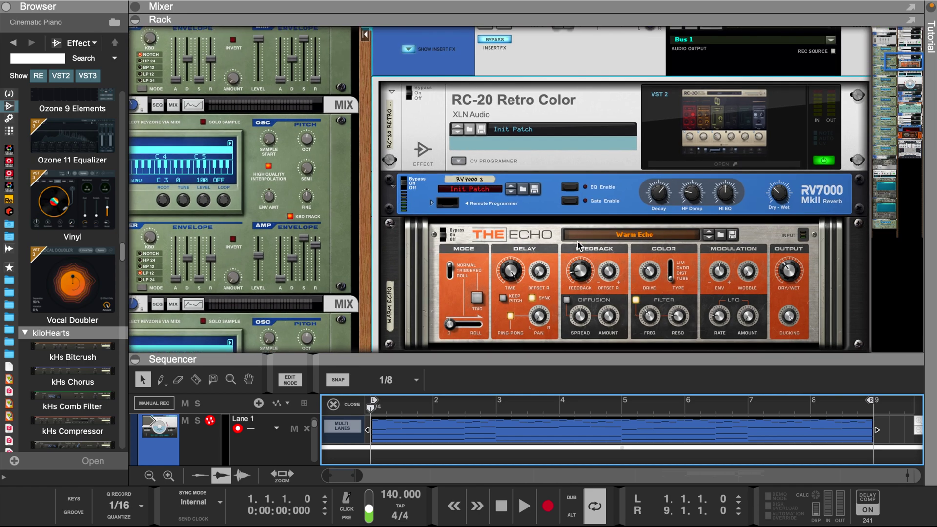
Start playback and turn off the bypass of the Cinematic Piano's RC-20, RV7000 and The Echo insert effects.
left_click(521, 110)
left_click(556, 187)
left_click(536, 239)
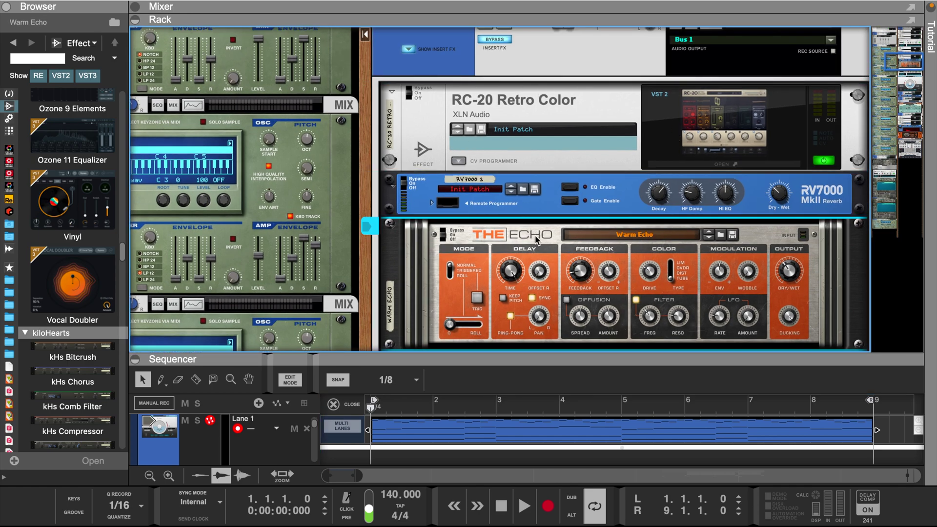
key("space")
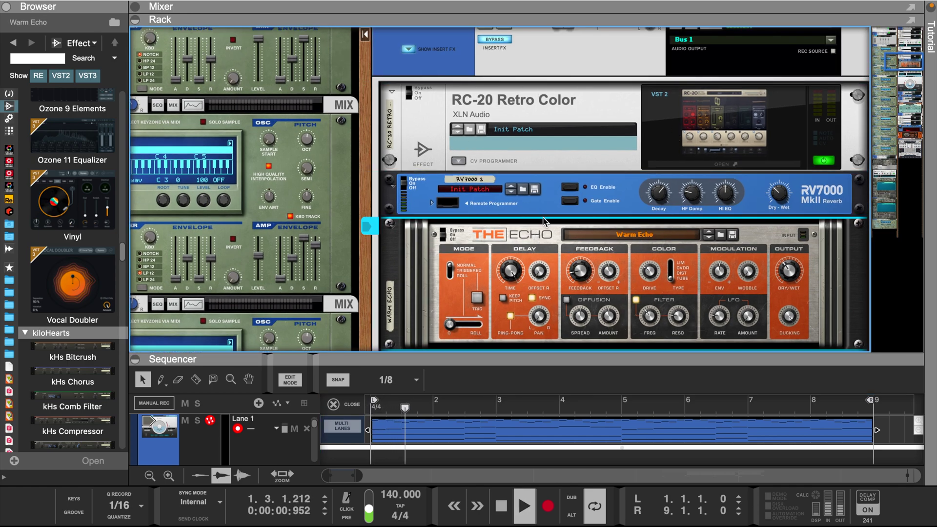
left_click(498, 41)
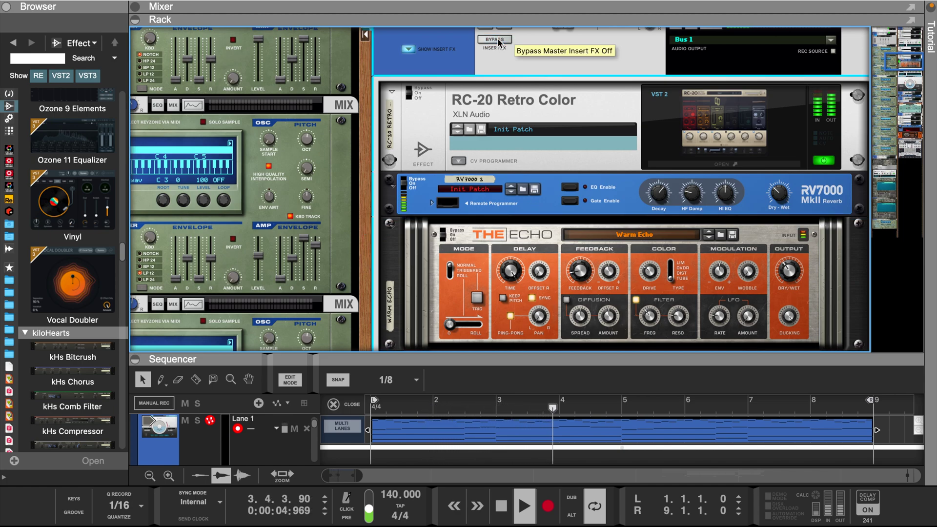
scroll(537, 153, "up", 3)
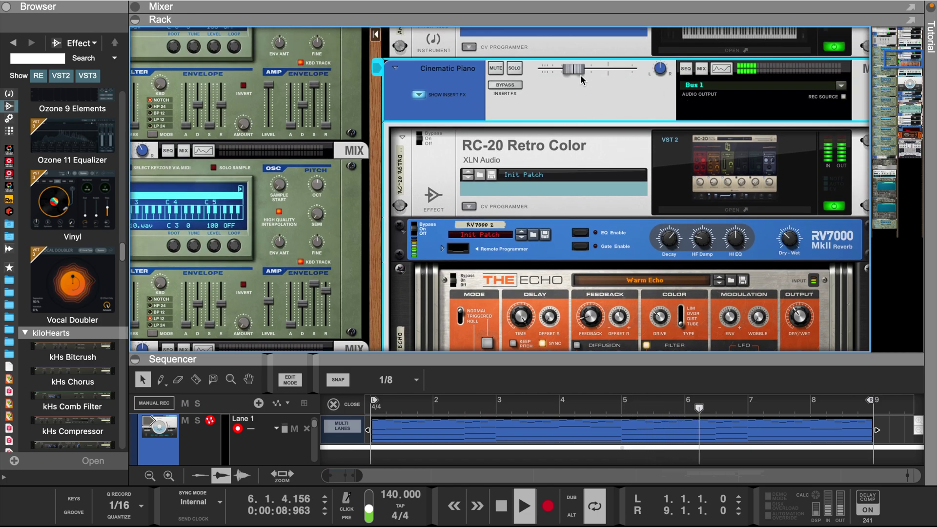
Examine the Cinematic Piano channel's curve in the Spectrum EQ and close it.
left_click(718, 70)
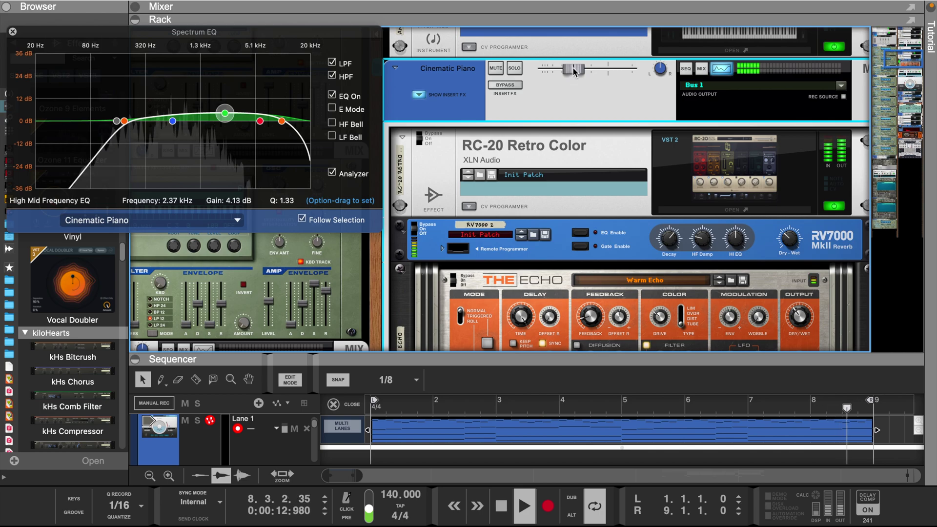
mouse_move(574, 71)
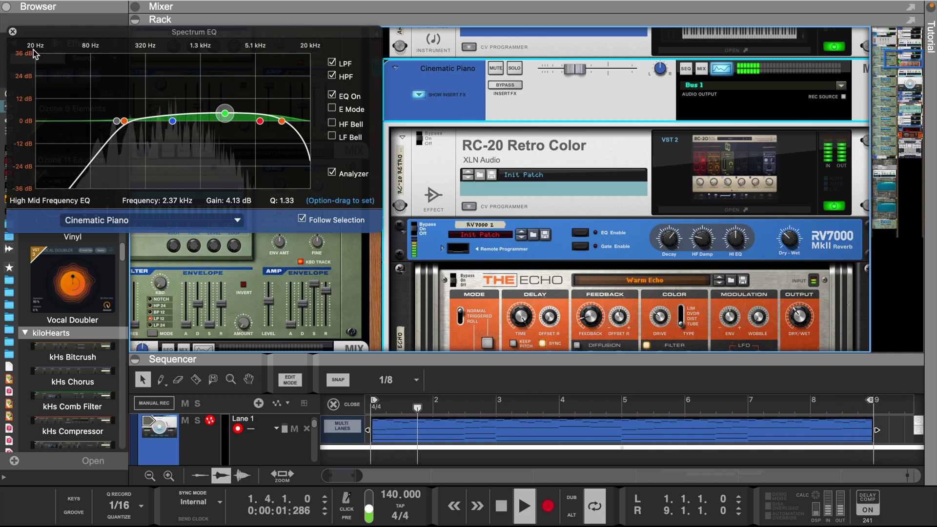
left_click(13, 32)
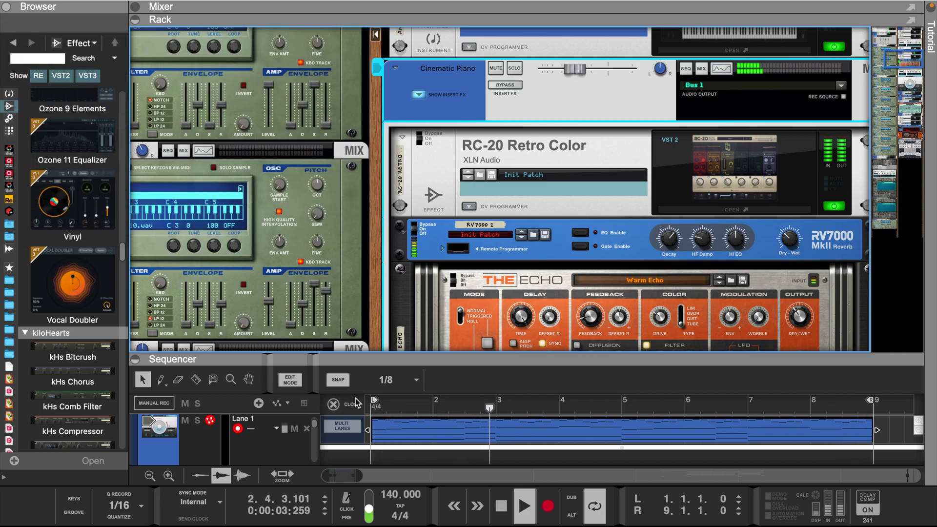
Enlarge the sequencer again and leave note editing to show the Cinematic Piano clip in the arrangement, with playback stopped.
left_click_drag(636, 358, 630, 96)
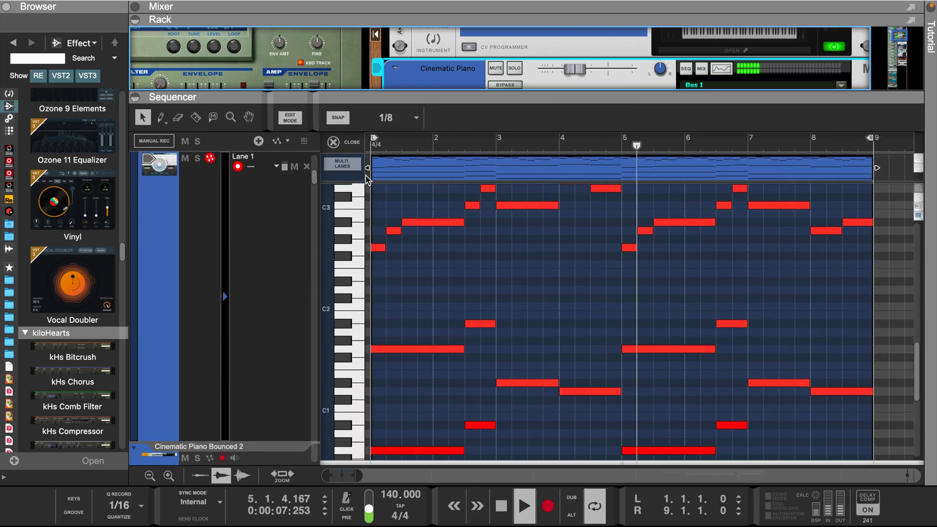
left_click(352, 146)
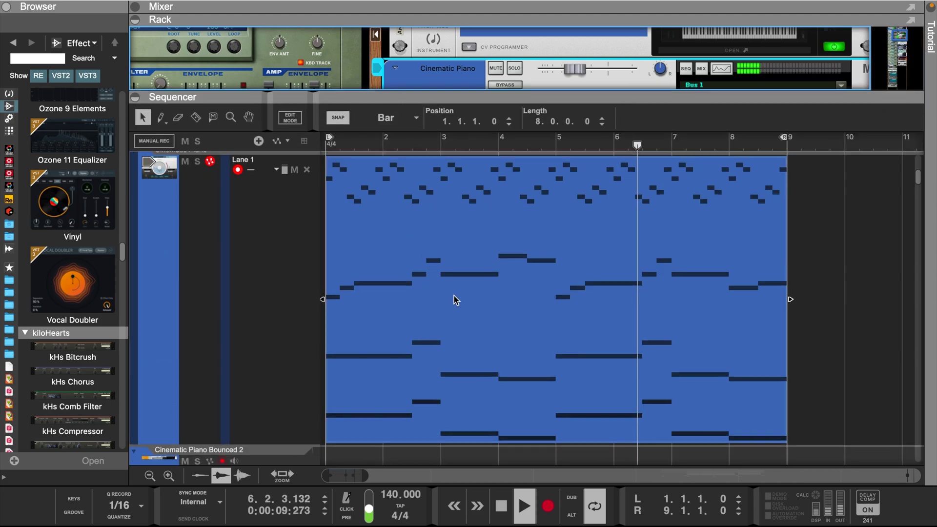
scroll(454, 297, "up", 2)
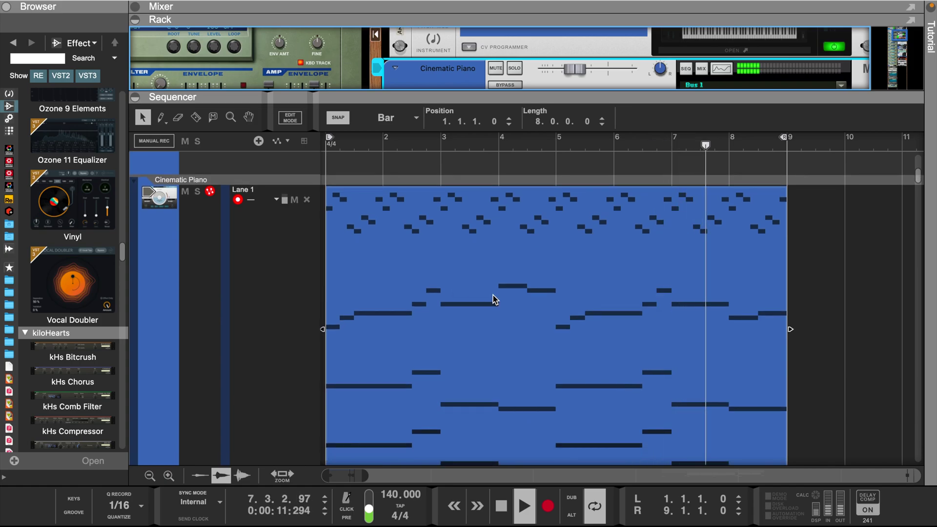
left_click(276, 267)
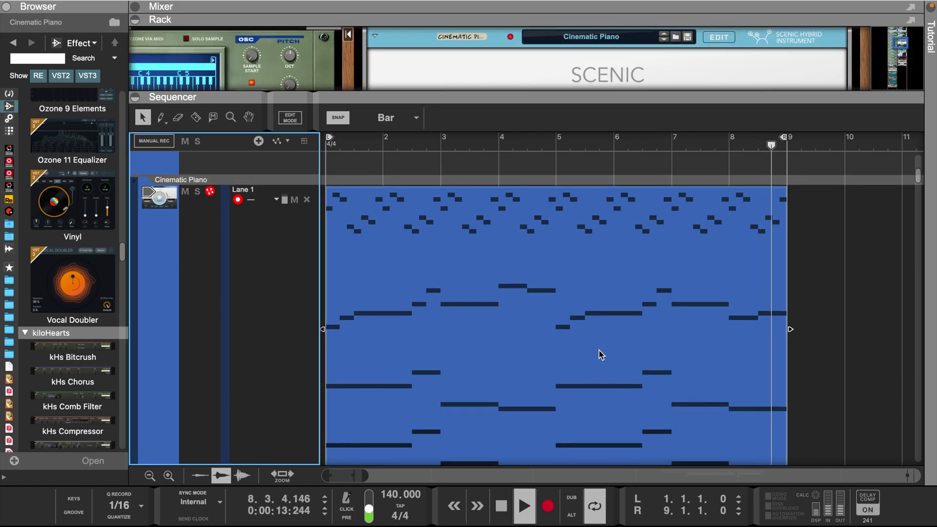
key("space")
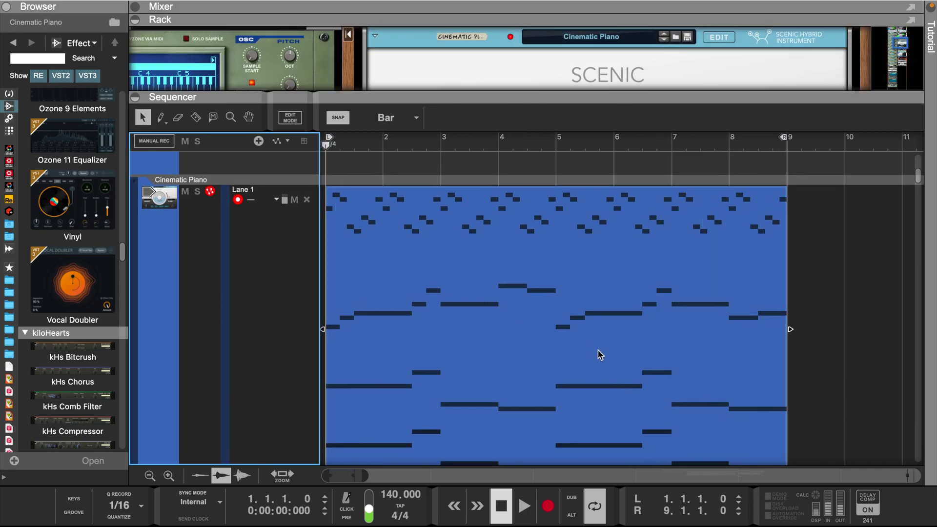
Reverse the eight-bar Cinematic Piano clip and bounce it in place.
right_click(531, 339)
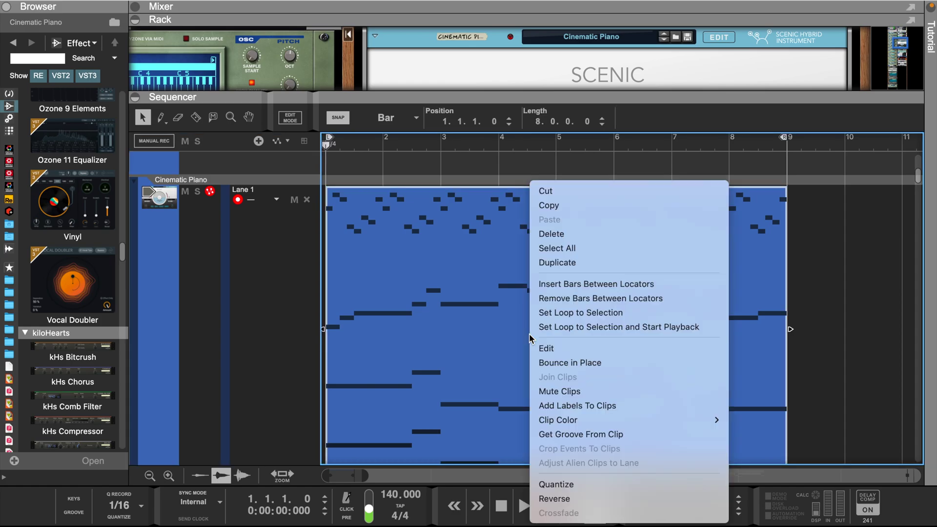
left_click(565, 498)
right_click(518, 298)
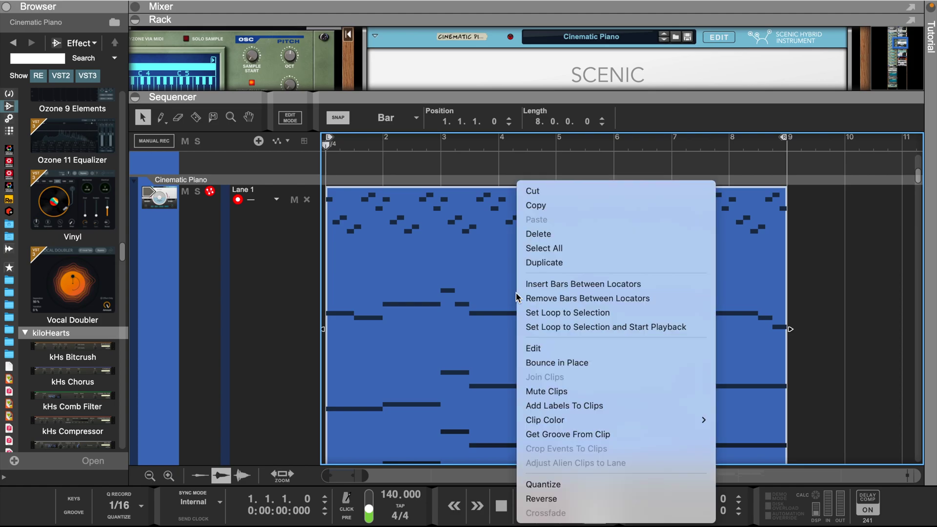
left_click(565, 370)
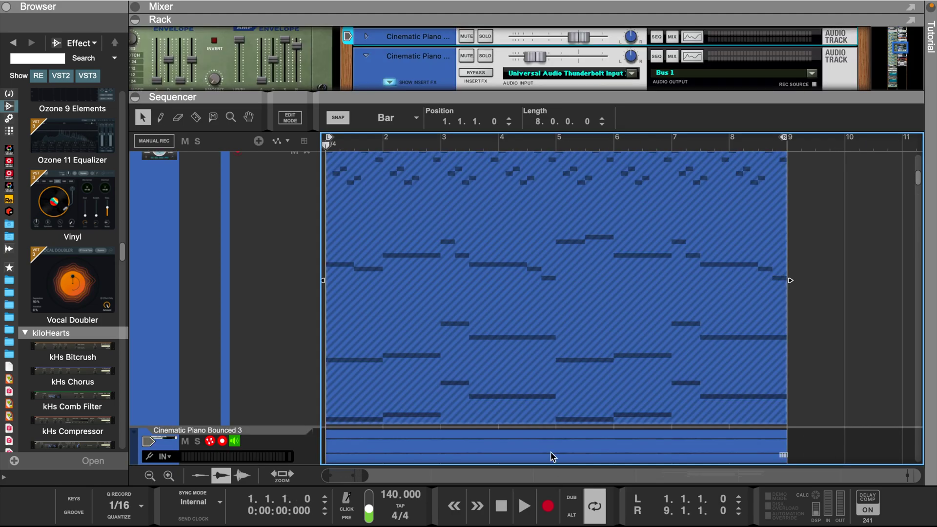
Normalize the newly bounced piano audio clip and reverse it.
right_click(555, 441)
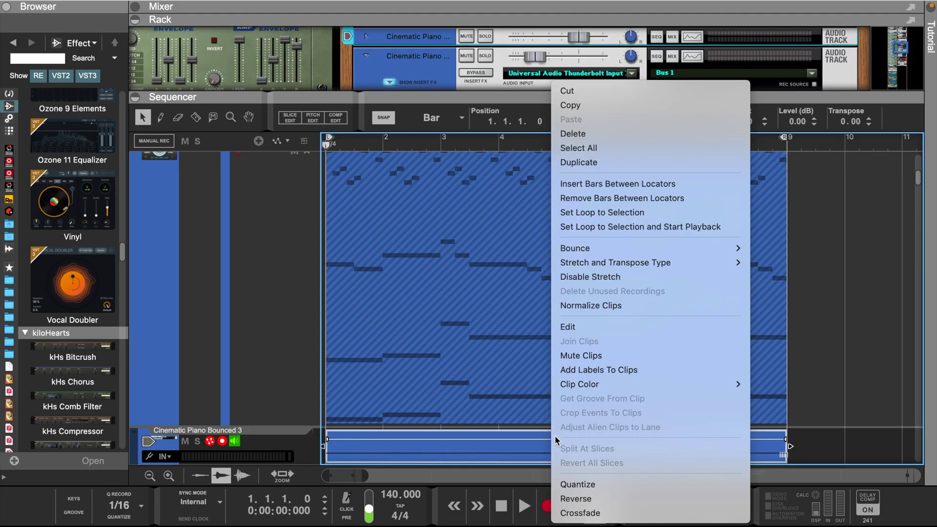
left_click(593, 309)
right_click(514, 455)
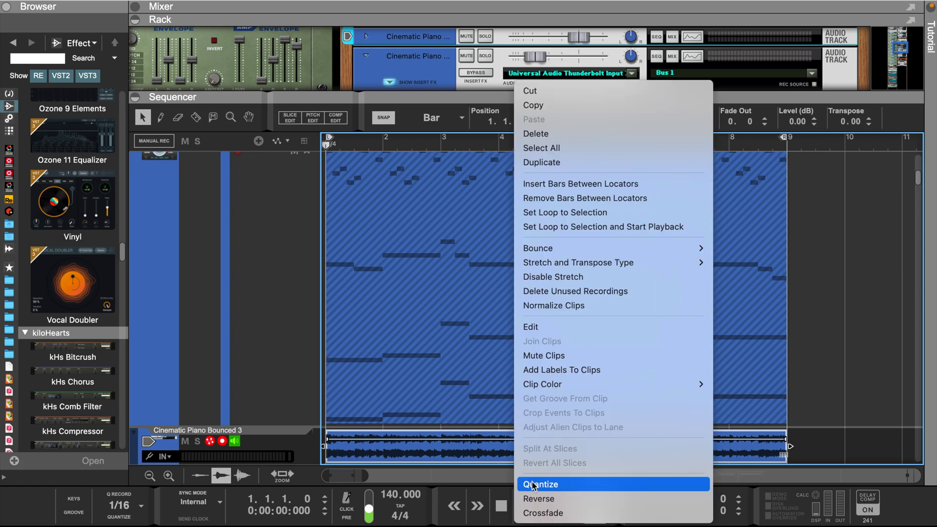
left_click(539, 498)
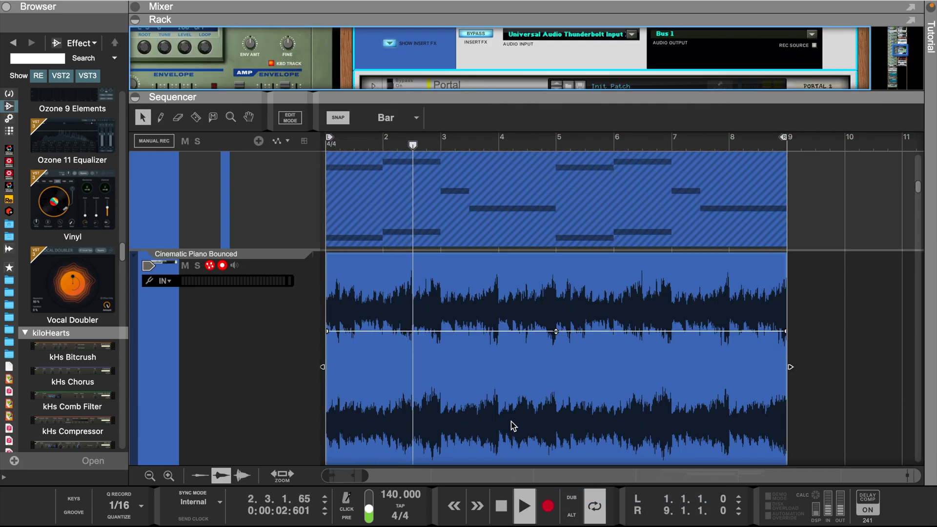
Bring the Cinematic Piano Bounced track's effects into view in the rack and turn off the bypass of its insert effects.
left_click(263, 402)
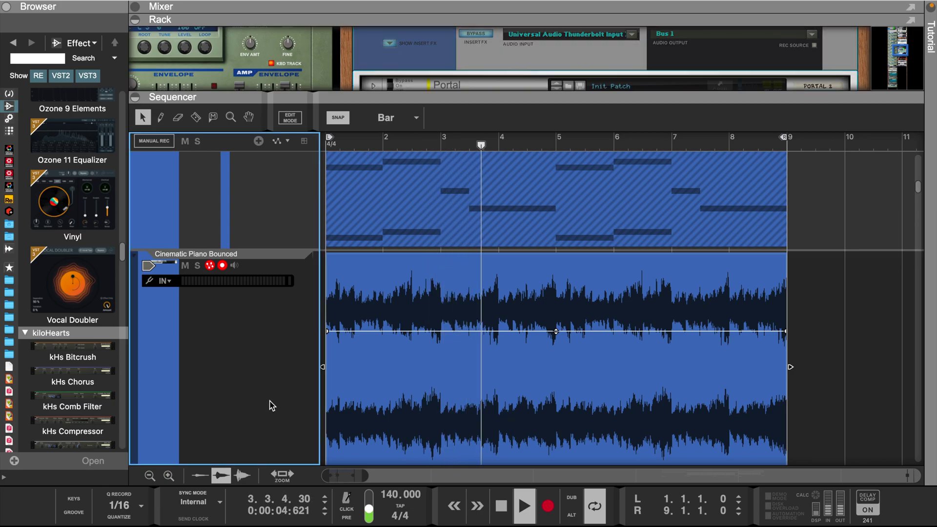
left_click_drag(561, 98, 550, 365)
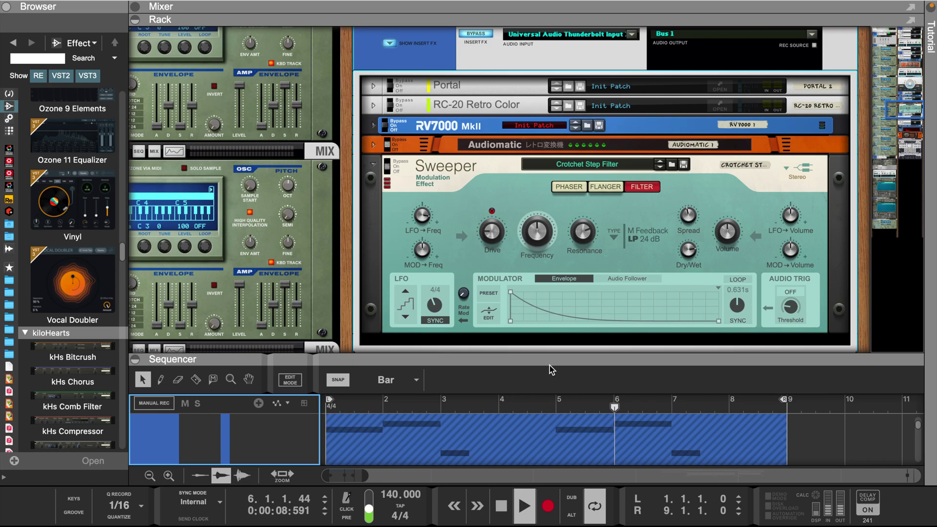
scroll(631, 185, "up", 1)
scroll(631, 186, "up", 1)
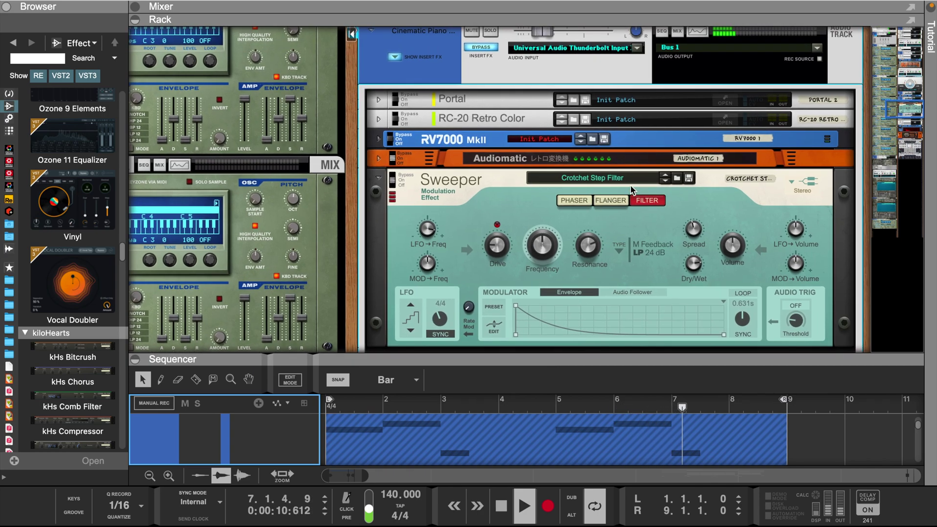
left_click(478, 48)
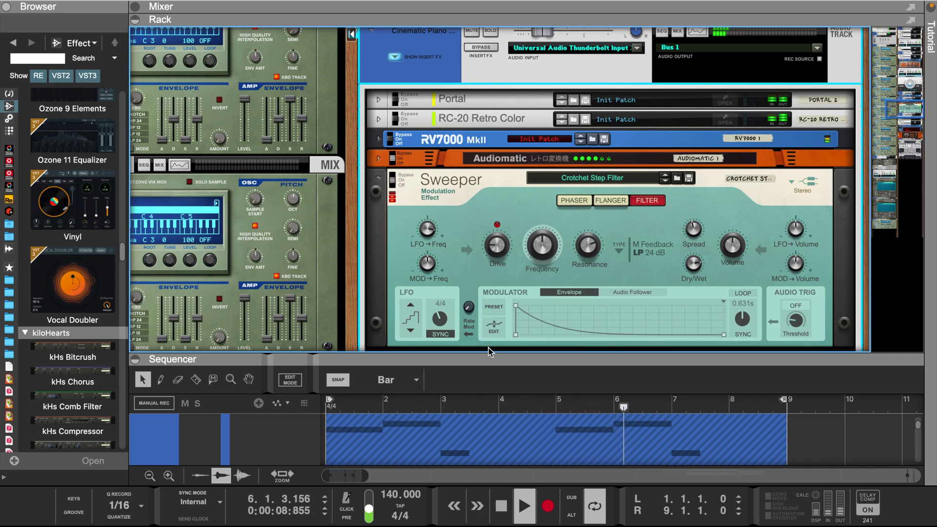
Enlarge the sequencer, then duplicate the Cinematic Piano note clip to bar 9 and unmute the copy.
left_click_drag(490, 355, 516, 95)
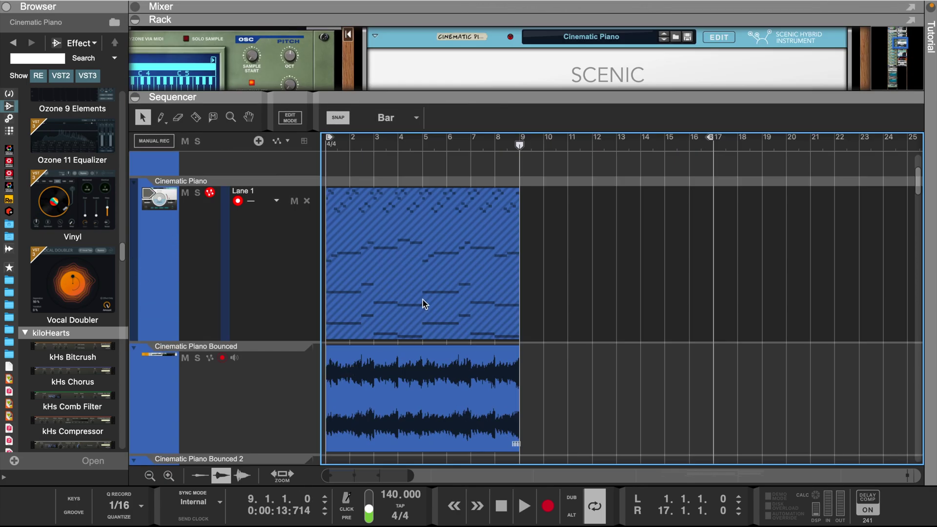
left_click(423, 300)
key("ctrl+d")
key("t")
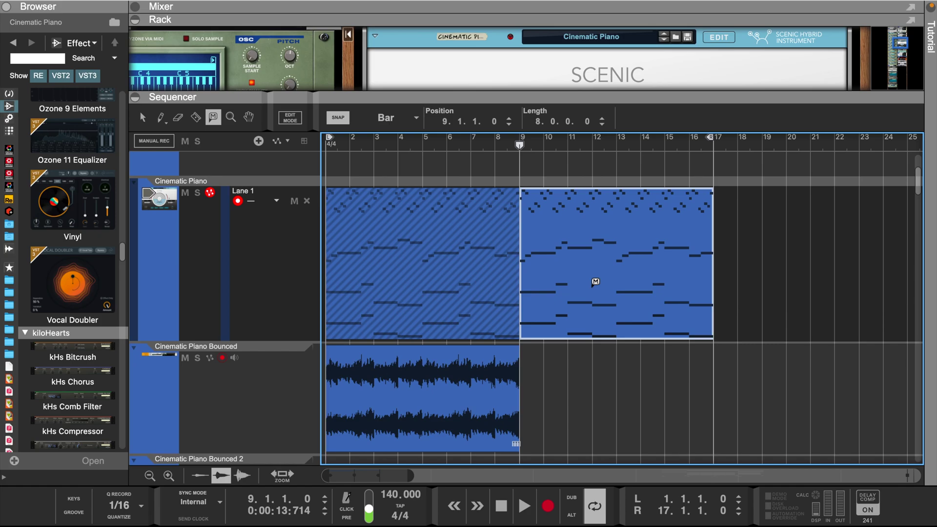
In the bar 9 piano clip, delete all eighth-note and bass notes and raise the melody one octave to start on G3.
double_click(592, 291)
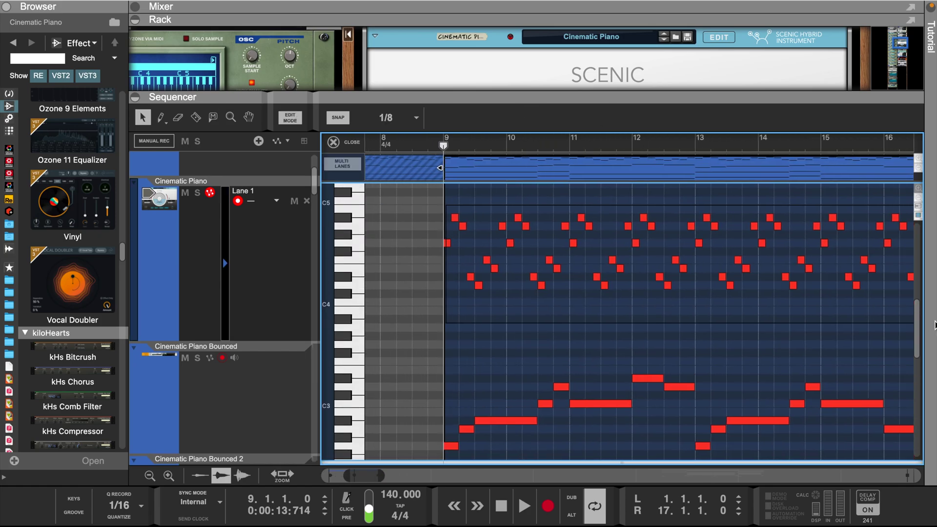
scroll(483, 343, "down", 6)
scroll(483, 343, "left", 1)
left_click_drag(402, 214, 833, 418)
key("Delete")
scroll(485, 358, "up", 6)
scroll(485, 357, "left", 1)
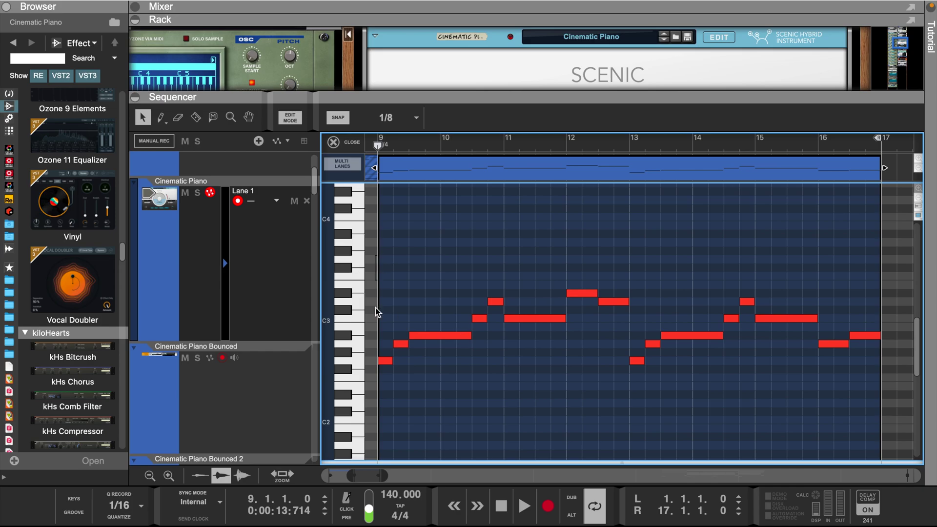
left_click_drag(379, 255, 874, 407)
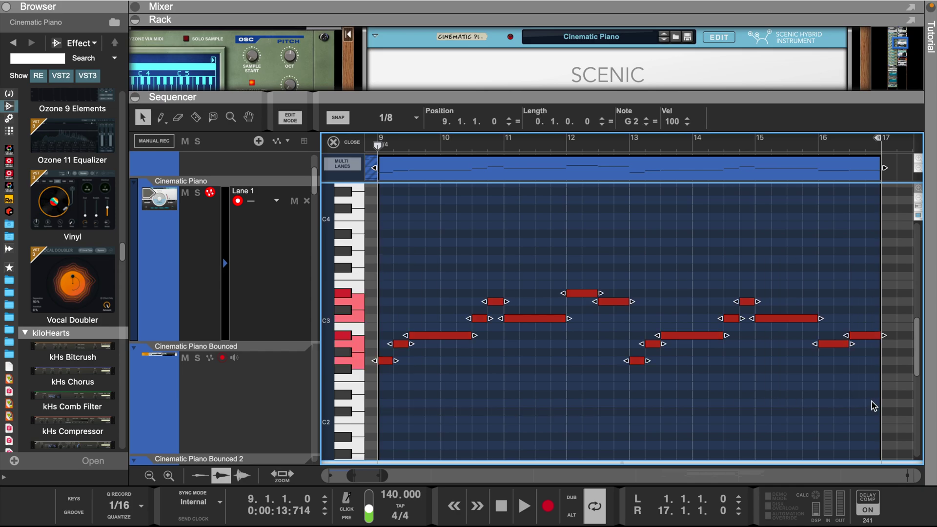
left_click(349, 142)
Make a reversed duplicate of the melody clip at bar 17 and bounce it in place.
key("ctrl+d")
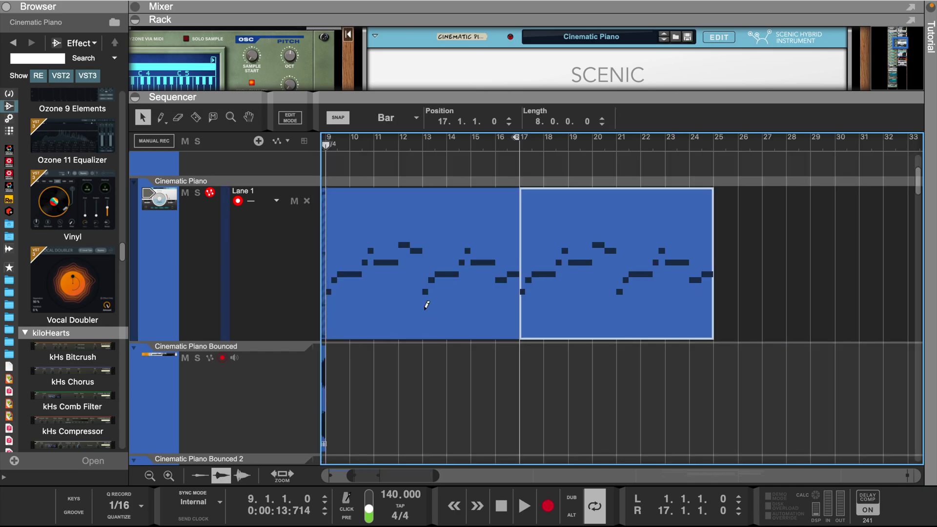
right_click(588, 298)
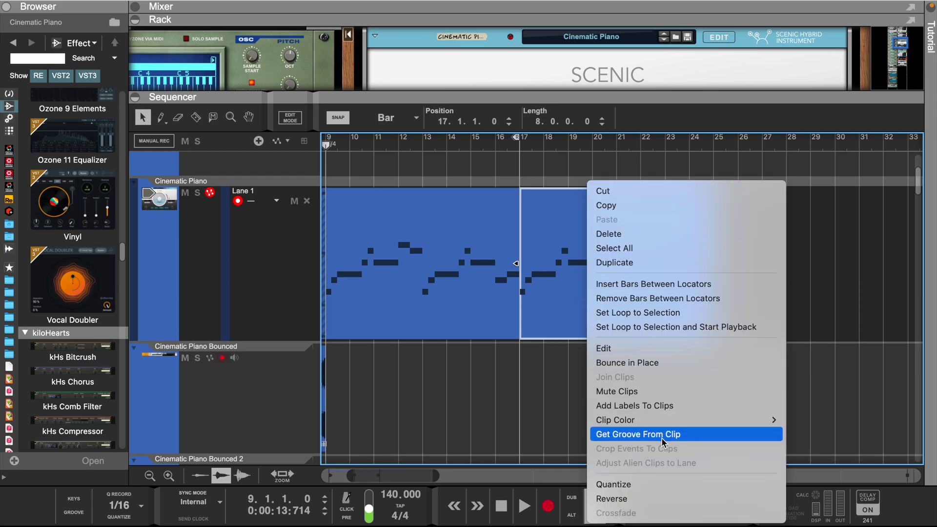
left_click(638, 498)
right_click(612, 310)
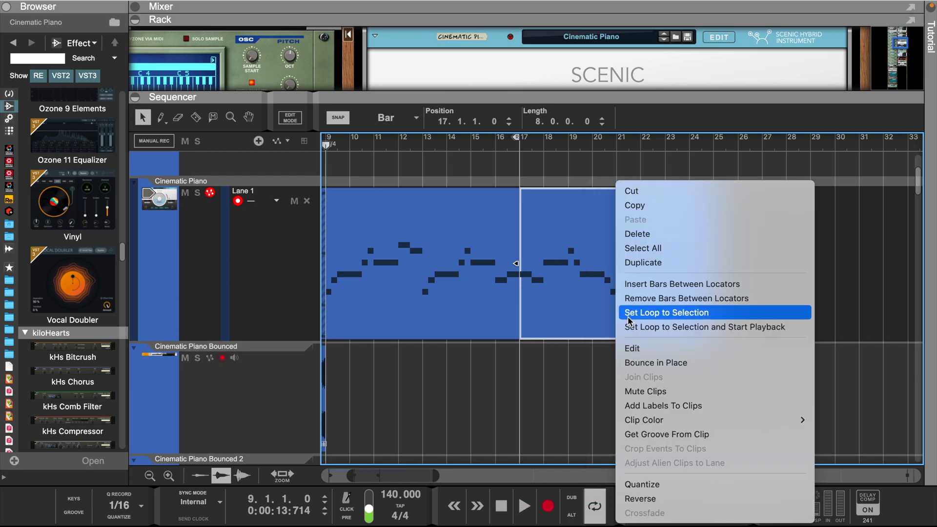
left_click(646, 361)
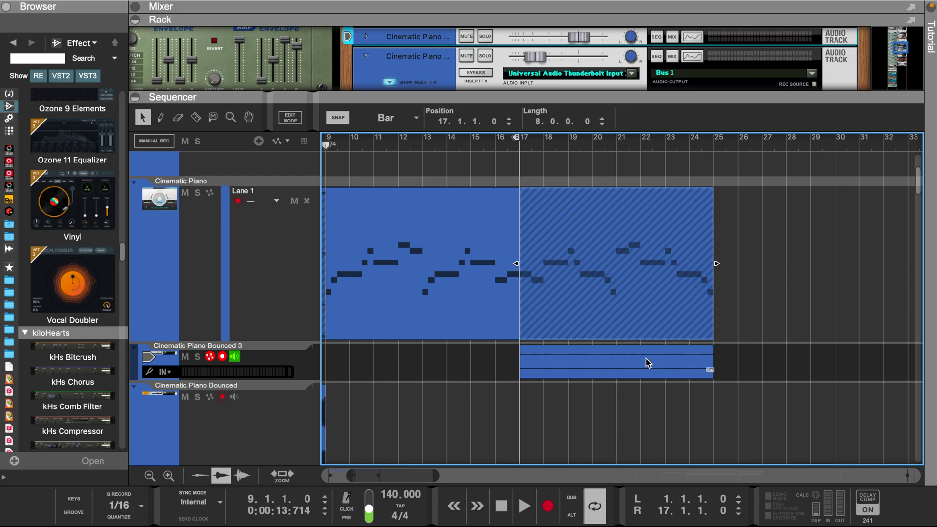
Normalize the bounced melody audio clip and lower the level of its track.
right_click(644, 361)
left_click(630, 306)
left_click_drag(578, 38, 546, 40)
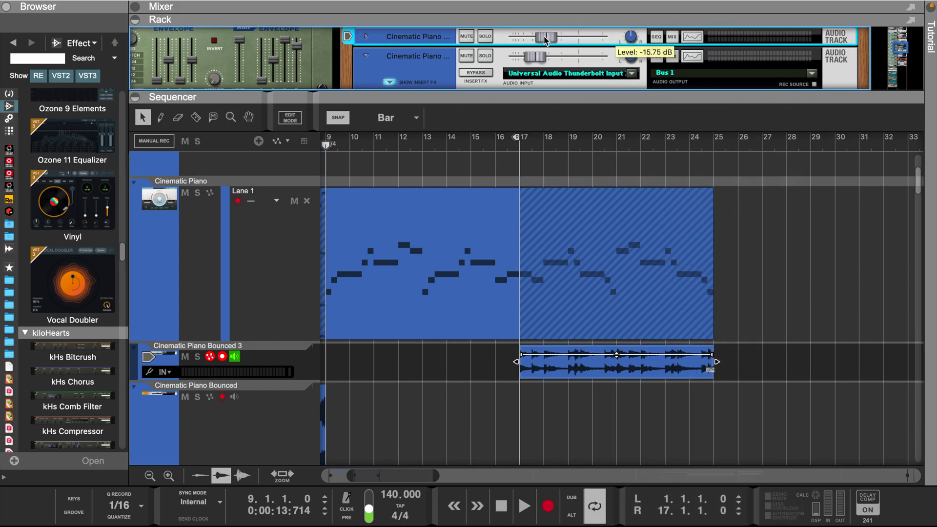
Move the bounced melody audio clip to bar 9 and reverse it.
left_click_drag(597, 357, 408, 367)
scroll(417, 289, "left", 4)
right_click(574, 370)
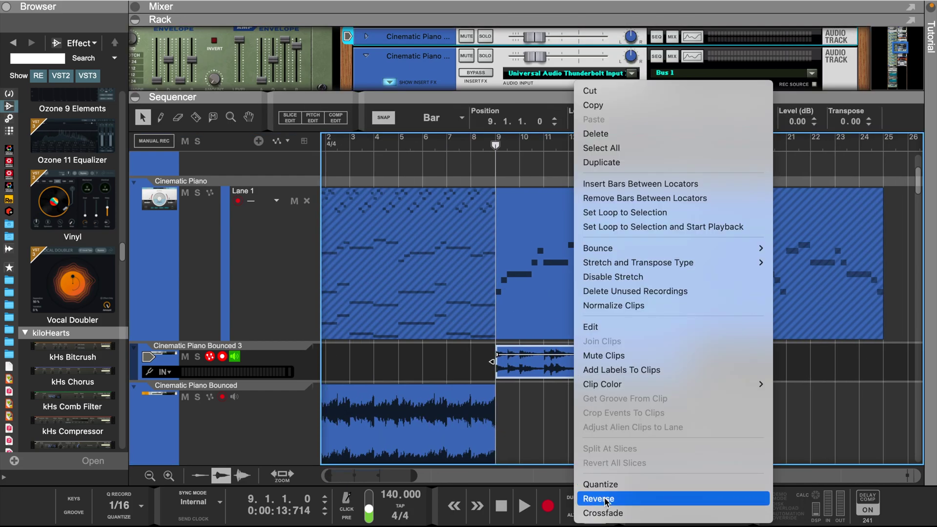
left_click(599, 499)
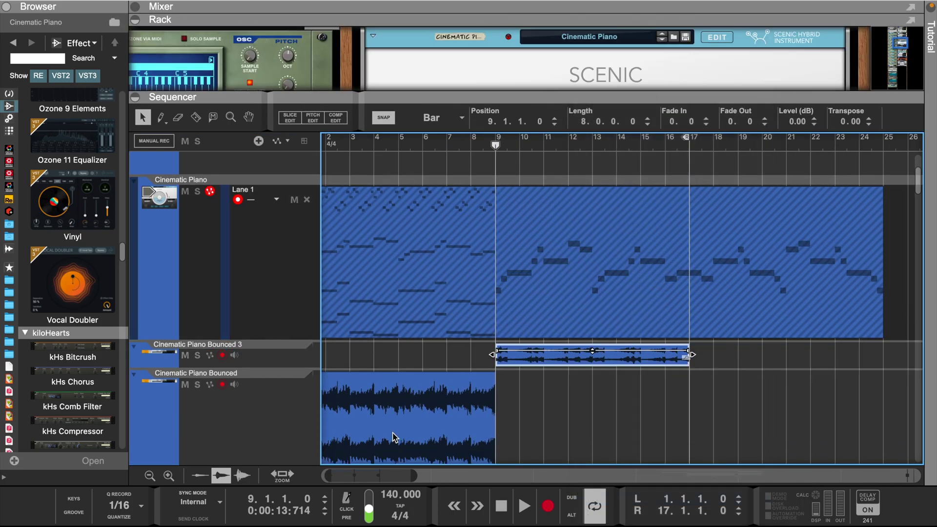
Duplicate the Cinematic Piano Bounced clip twice to fill bars 9 to 24, and move the bounced melody clip to bar 17.
left_click(394, 437)
key("ctrl+d")
left_click_drag(707, 360, 728, 424)
left_click(464, 392)
key("ctrl+d")
Erase the muted Cinematic Piano note clips at bars 1 and 17 and start playback.
left_click(214, 117)
left_click(504, 264)
scroll(506, 264, "left", 1)
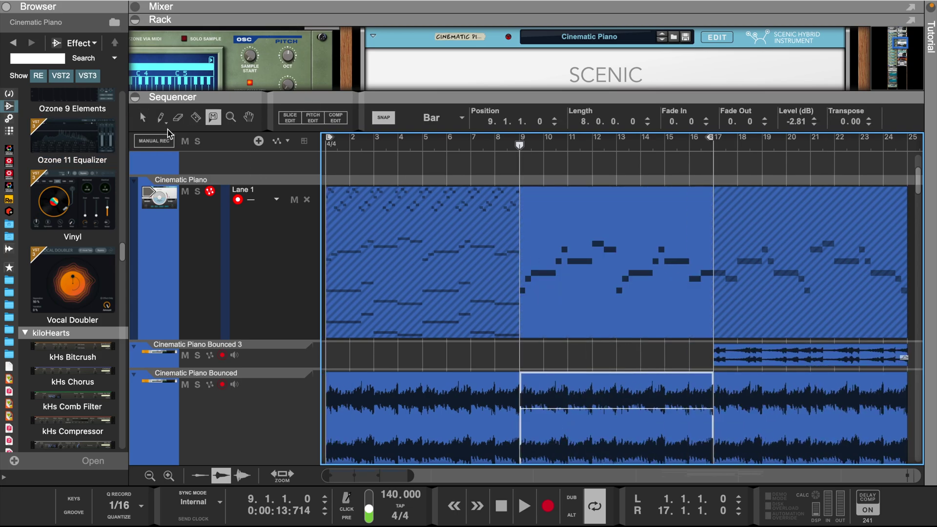
left_click(179, 117)
left_click(476, 259)
left_click(751, 253)
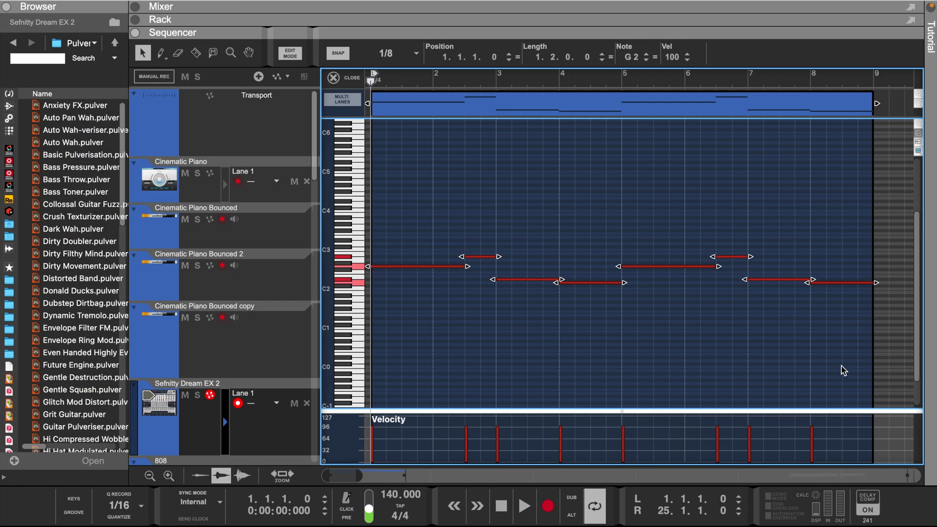
key("space")
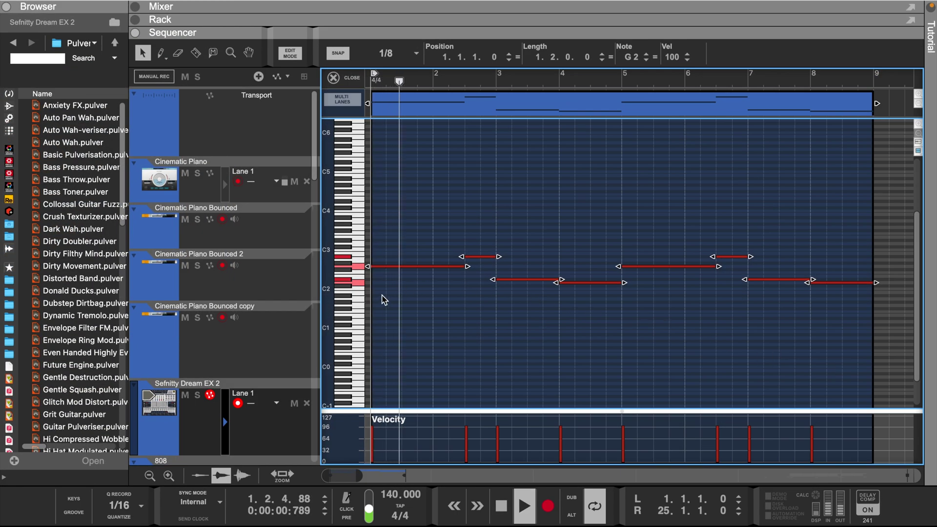
Leave the note editor and narrow the stereo width of the Sefnitty Dream EX 2 mixer channel to 38.
left_click(428, 197)
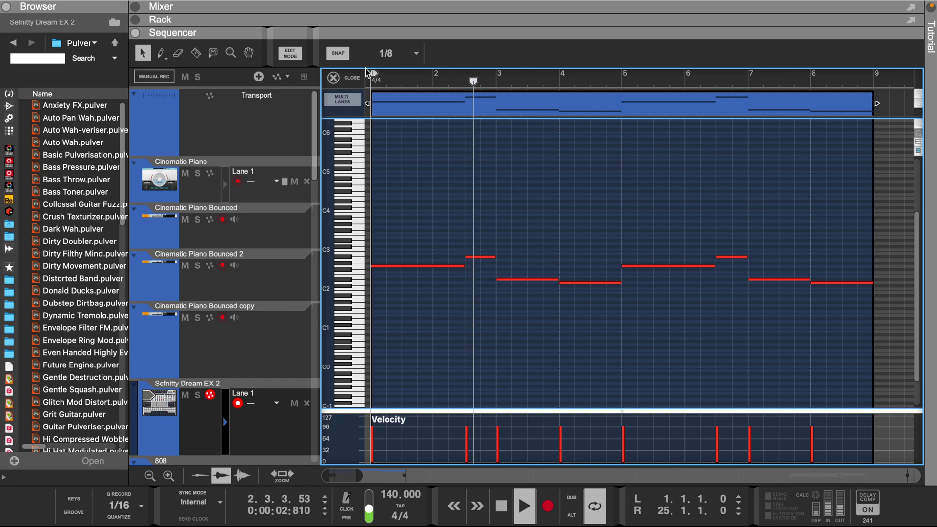
left_click(334, 77)
scroll(461, 292, "down", 1)
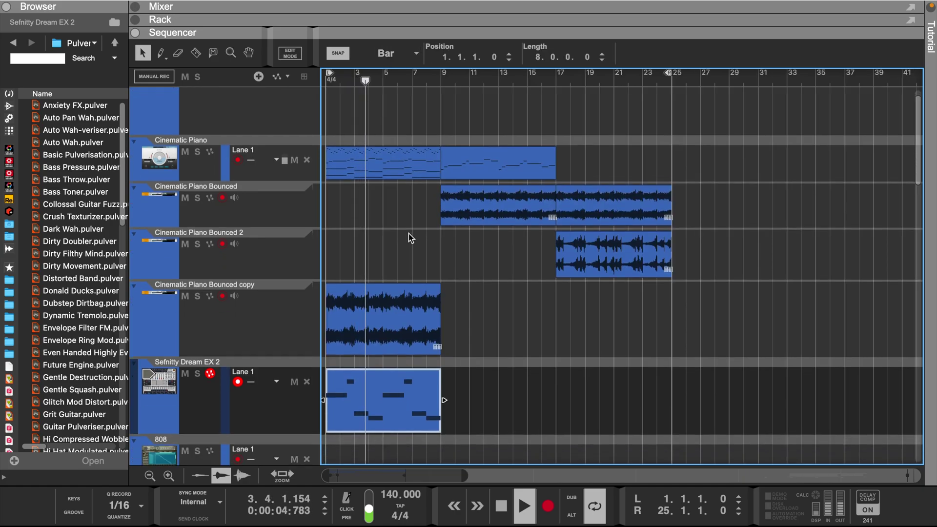
left_click_drag(455, 19, 481, 232)
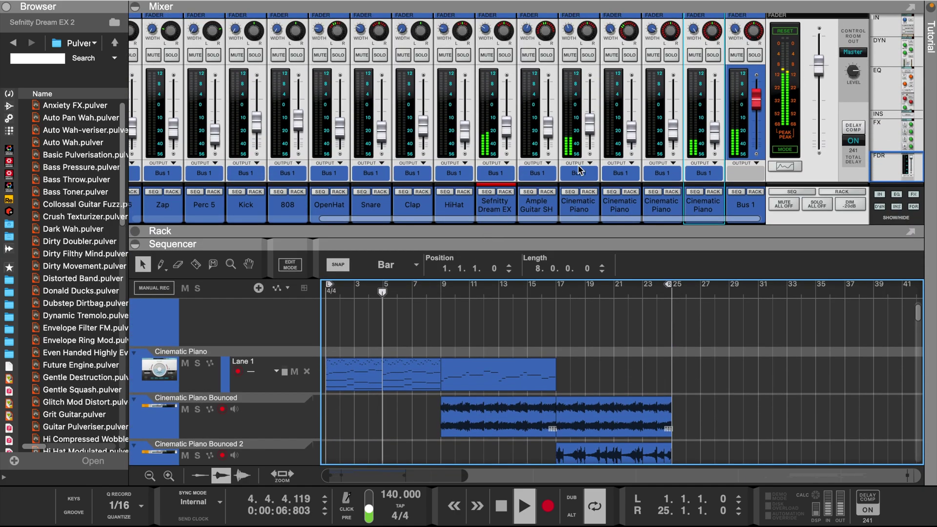
left_click(483, 35)
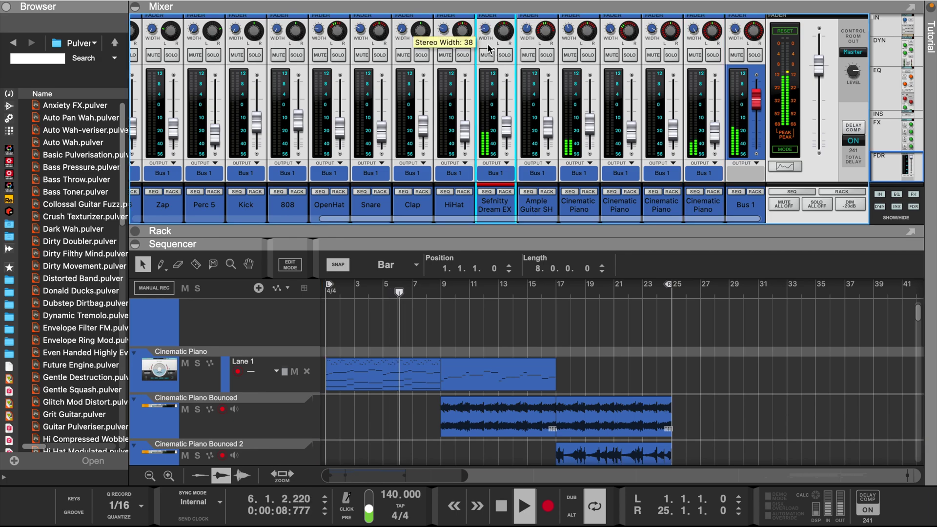
Duplicate the eight-bar Sefnitty Dream EX 2 clip twice to fill bars 9 to 24.
left_click_drag(523, 245, 522, 77)
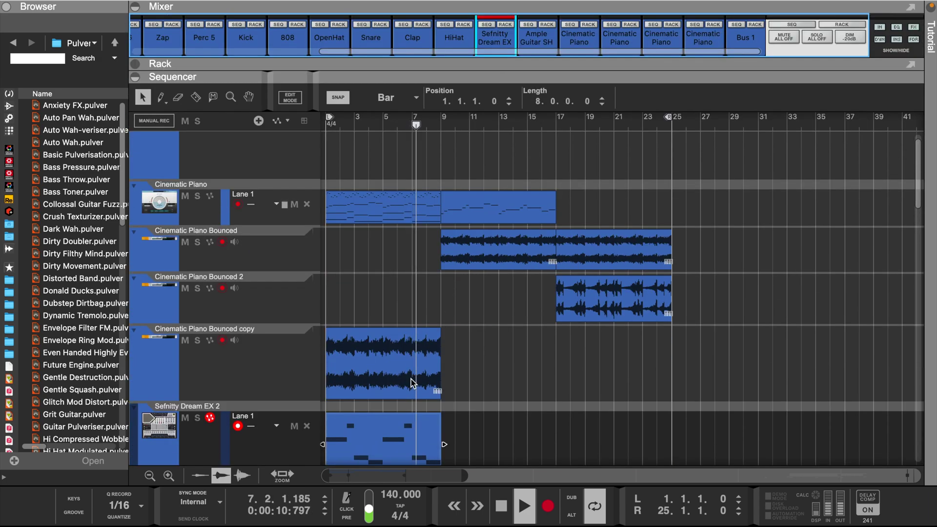
scroll(396, 374, "down", 3)
left_click(395, 374)
key("ctrl+d")
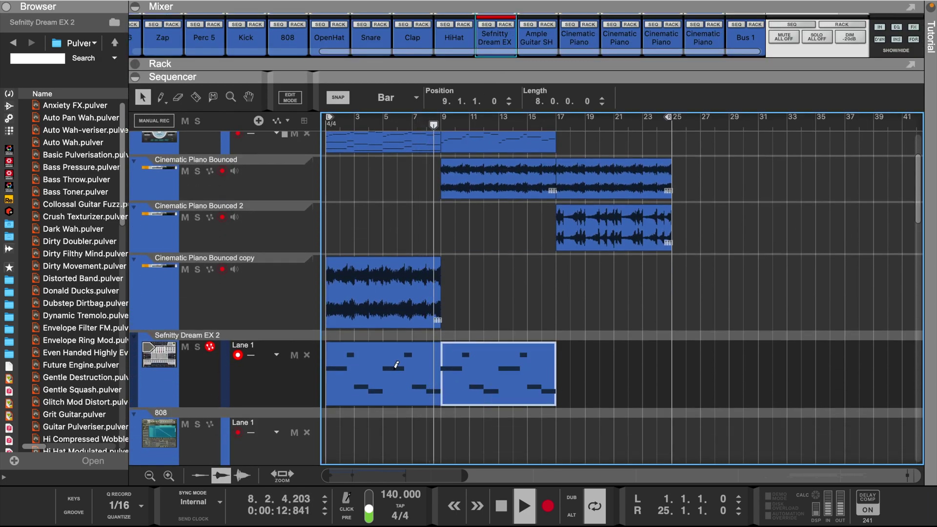
key("ctrl+d")
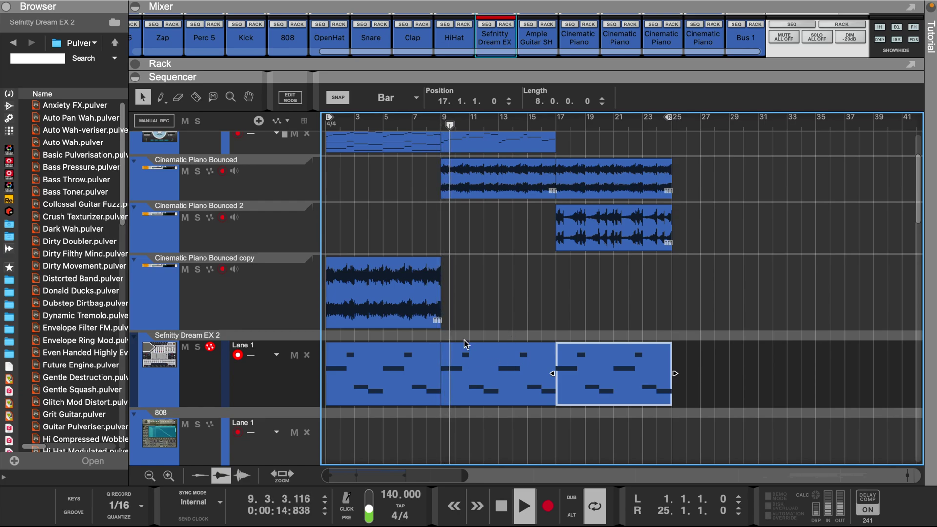
left_click(250, 393)
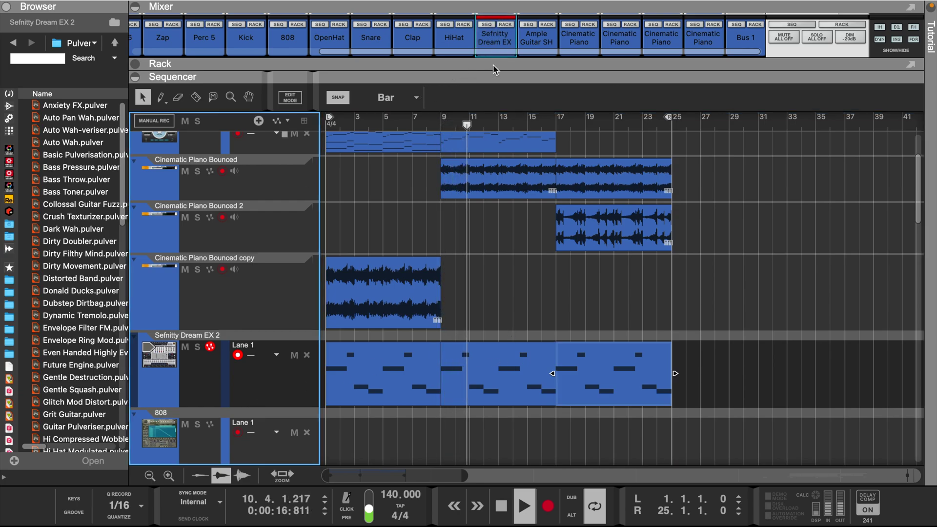
Set the level of the Sefnitty Dream EX 2 mixer channel to -23.66 dB.
left_click_drag(494, 68, 506, 149)
left_click(509, 41)
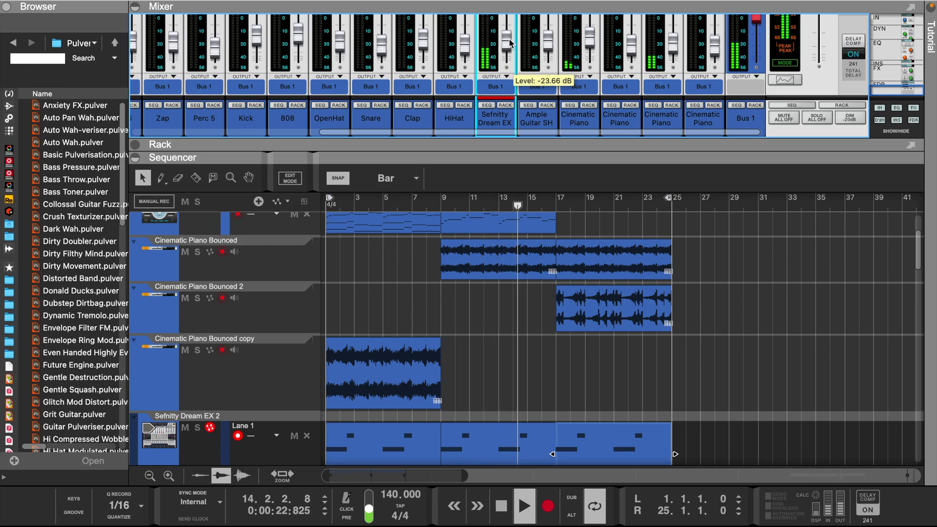
scroll(519, 340, "down", 2)
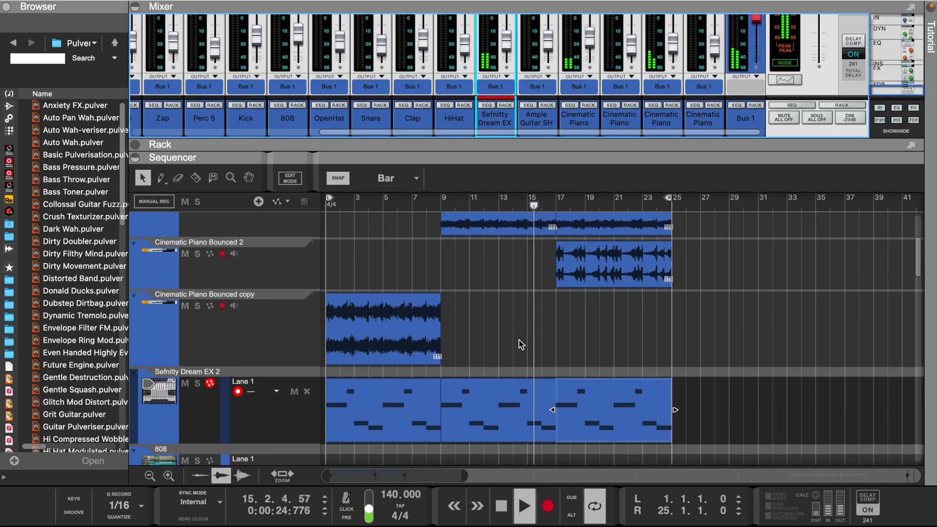
scroll(519, 340, "down", 2)
scroll(457, 321, "up", 3)
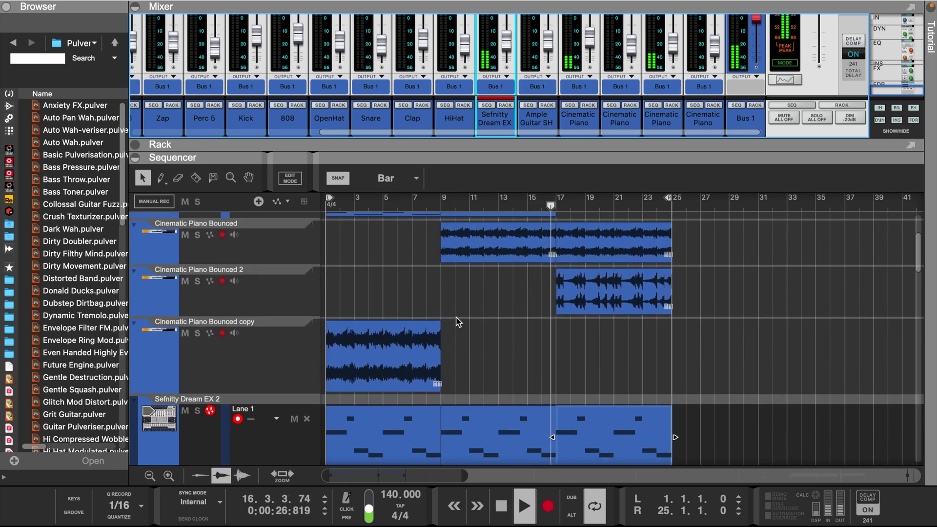
left_click(149, 476)
left_click(148, 476)
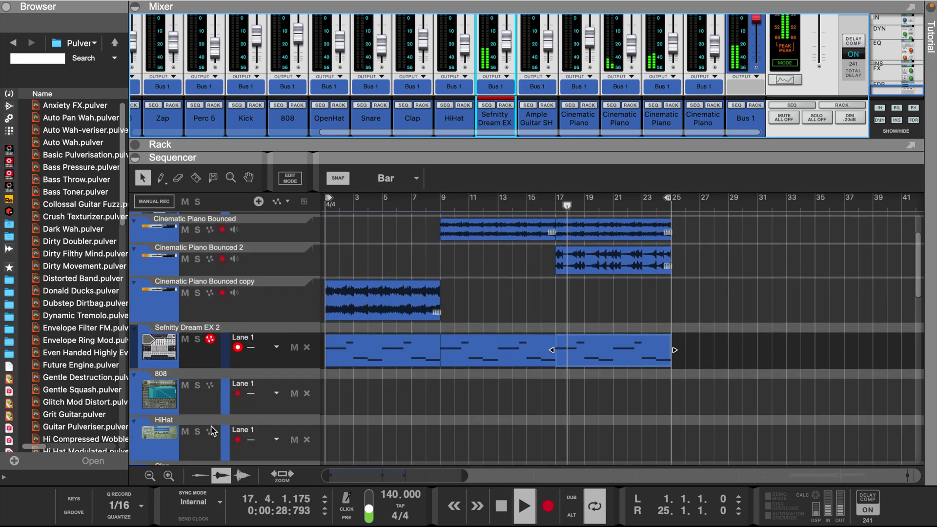
scroll(382, 293, "up", 3)
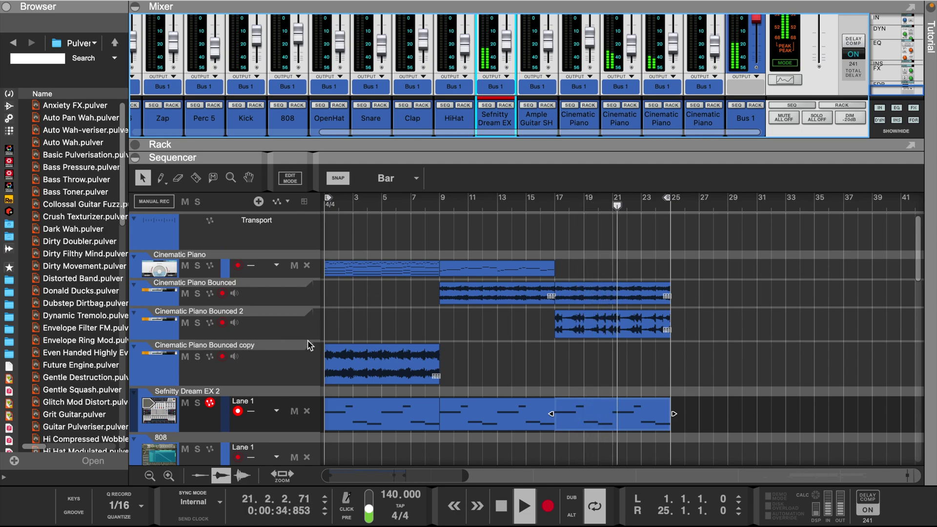
left_click(169, 476)
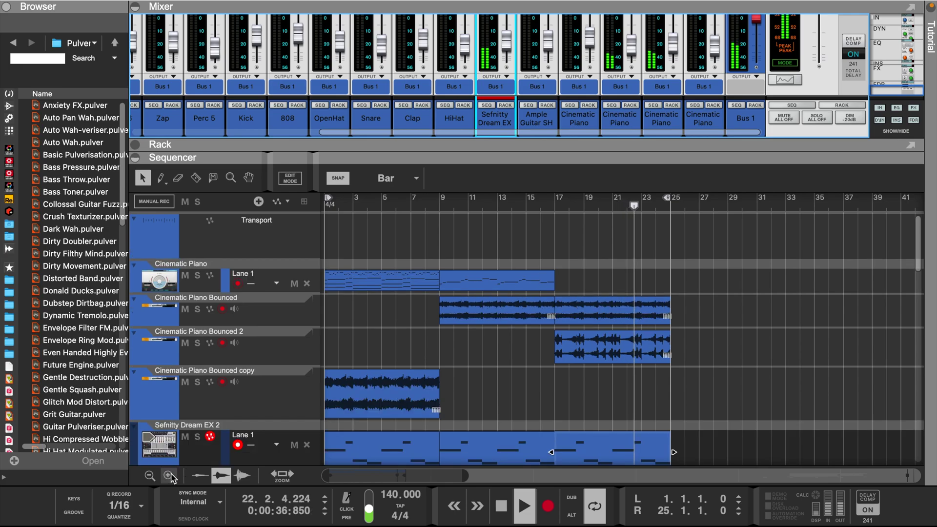
scroll(404, 307, "down", 2)
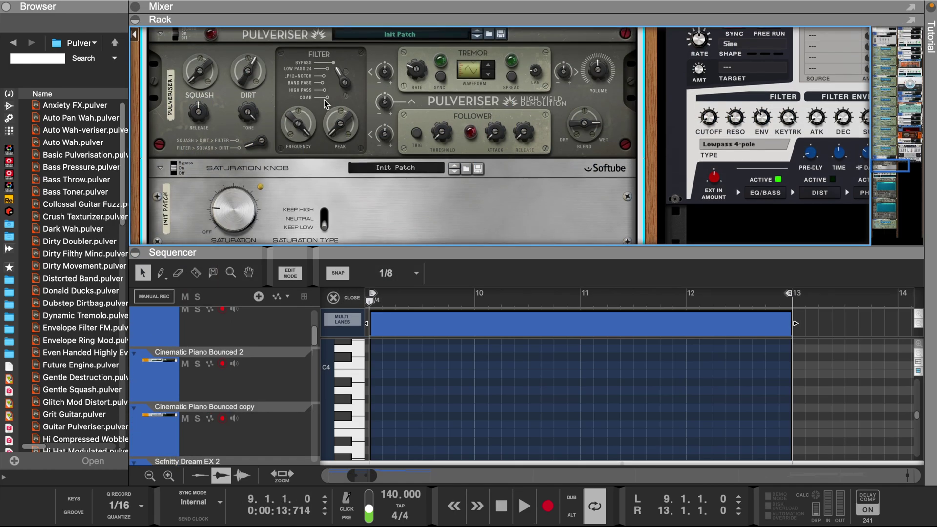
Audition 808 notes and adjust the Dirt amount of the Pulveriser insert effect on the 808 channel.
left_click_drag(317, 243, 320, 276)
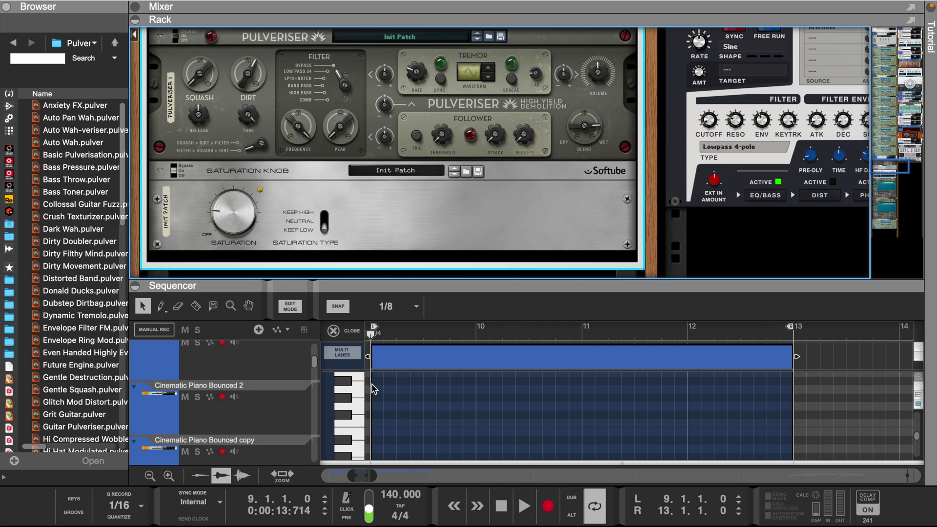
left_click(358, 405)
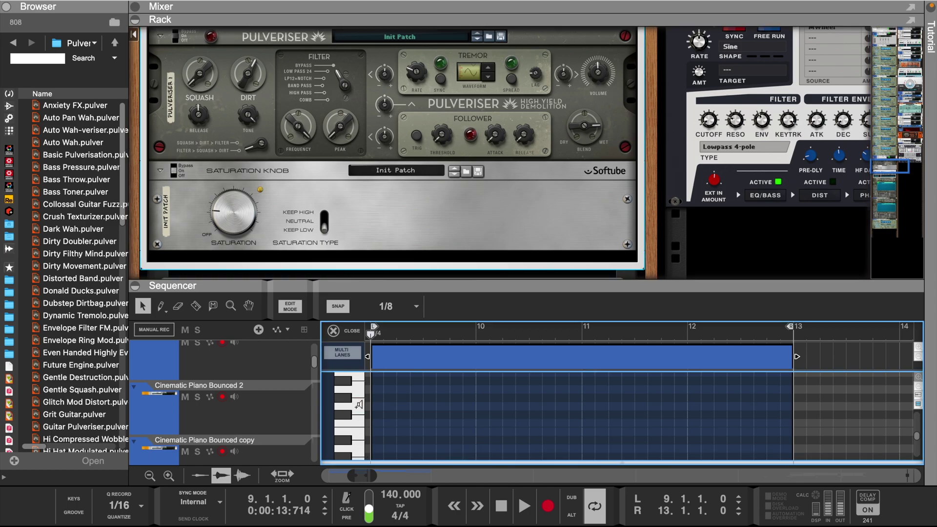
scroll(296, 131, "up", 3)
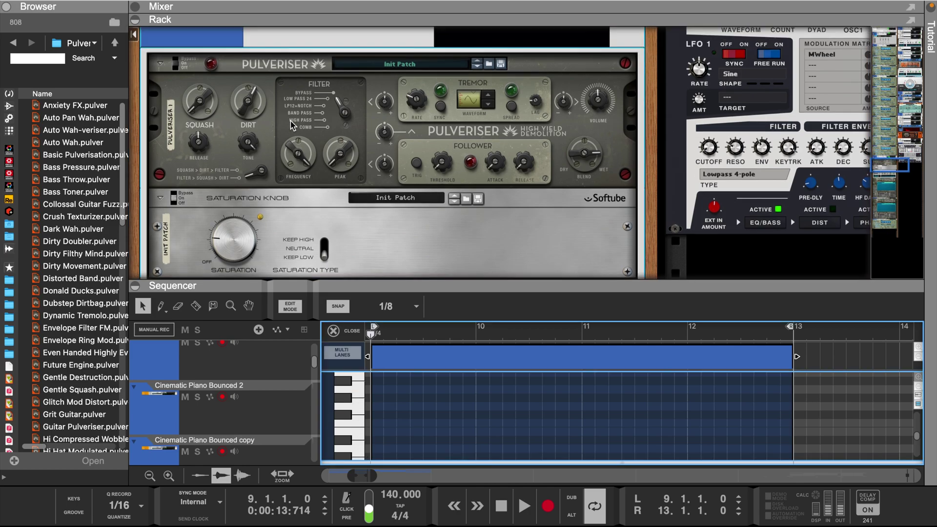
left_click(267, 56)
left_click(361, 406)
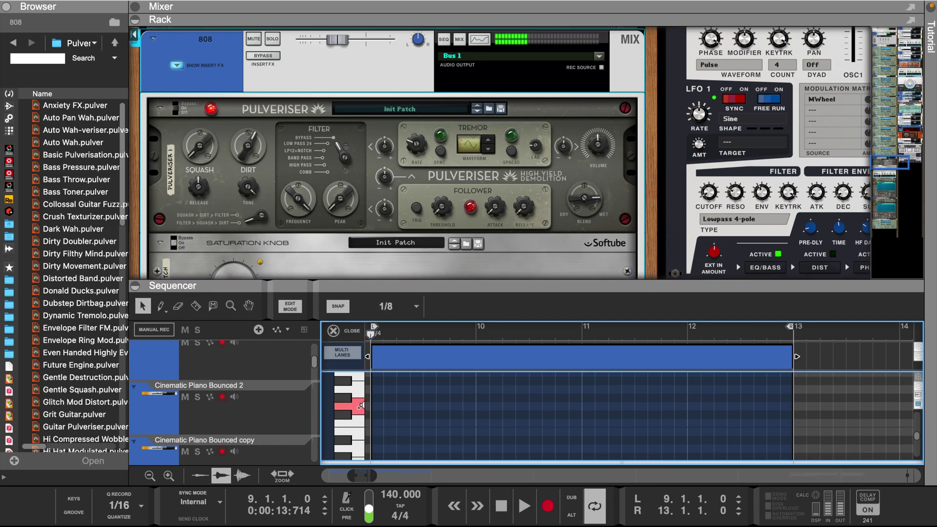
left_click(262, 156)
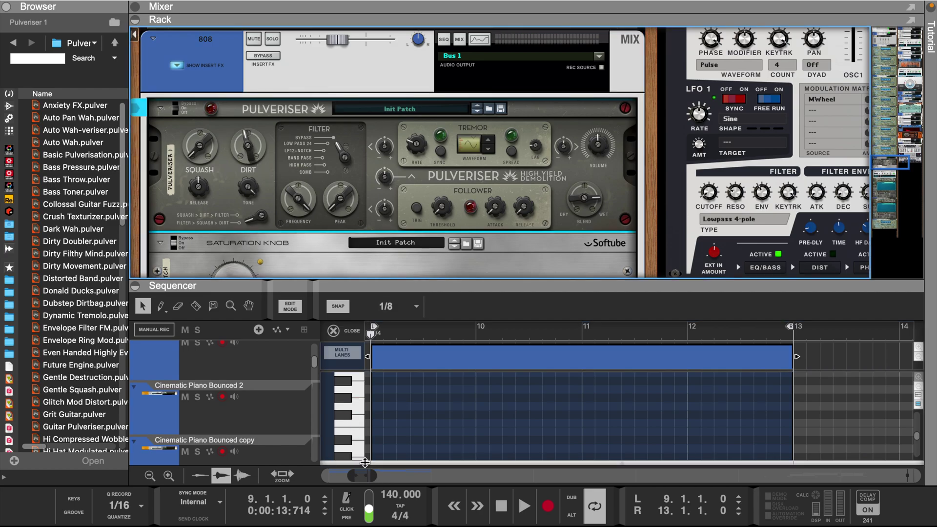
left_click(361, 447)
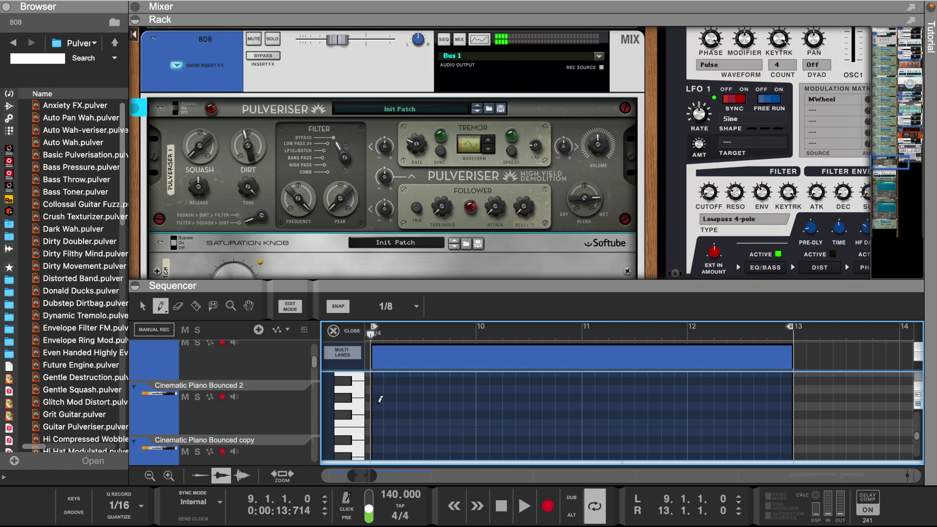
Draw an 808 pattern of eighth notes on G3 in bars 9–10 and D3 in bars 11–12, starting playback.
left_click(378, 406)
left_click(418, 406)
key("space")
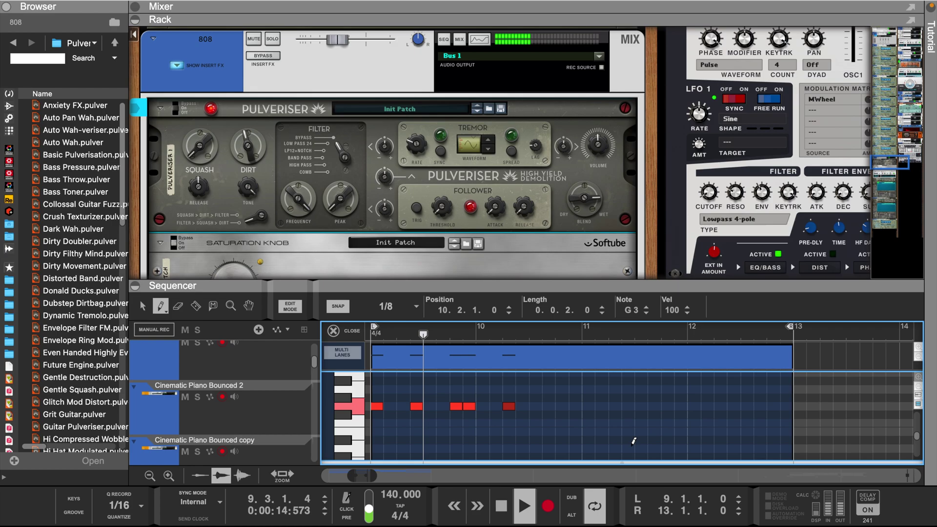
scroll(600, 441, "down", 1)
left_click(588, 433)
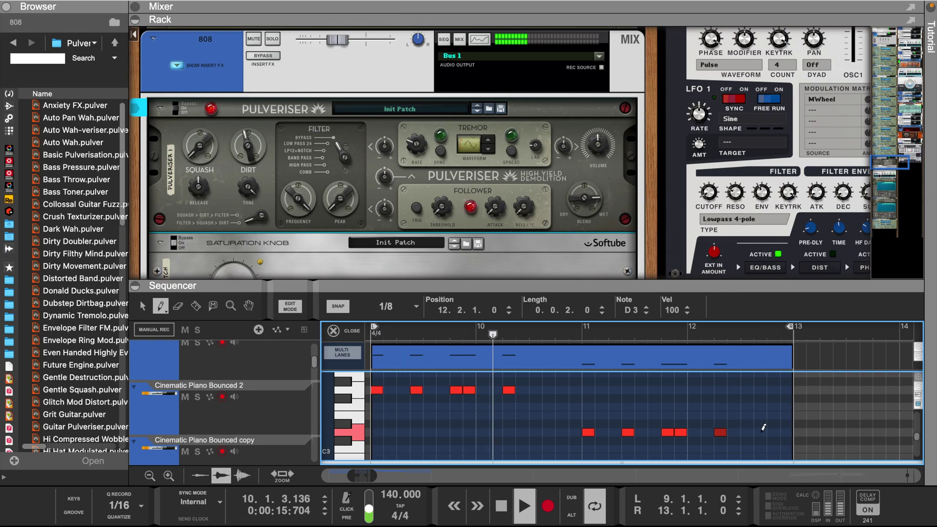
left_click(787, 432)
Set the snap to 1/16 and replace the second-to-last D3 note with sixteenth notes at 12.4.1 and 12.4.2.
left_click(398, 306)
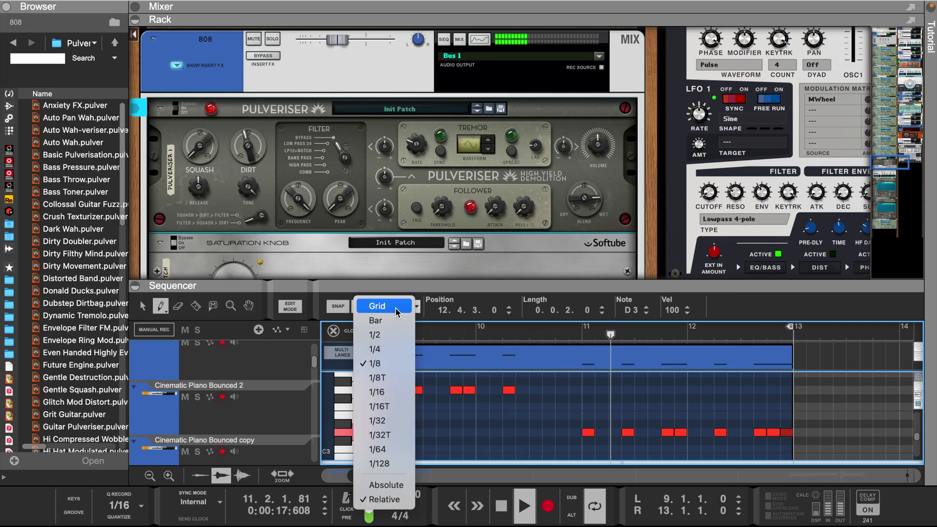
left_click(400, 391)
key("q")
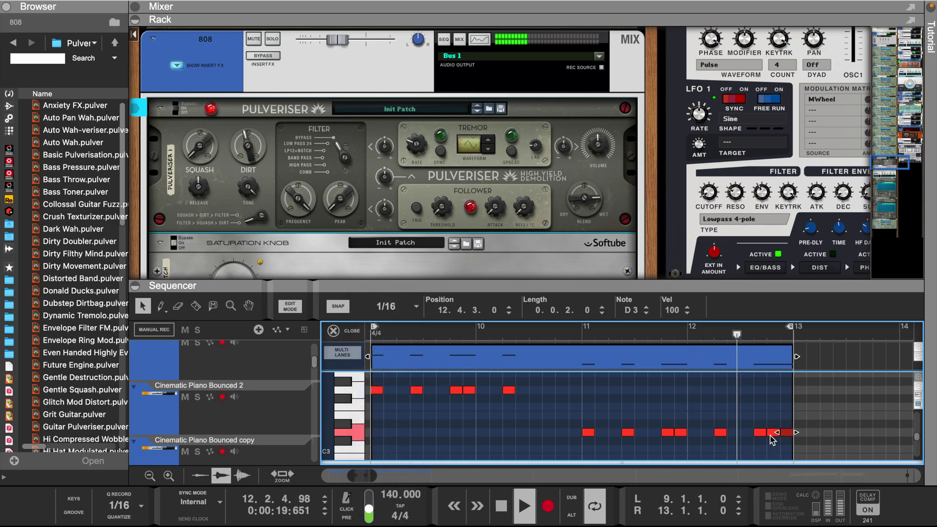
left_click(771, 433)
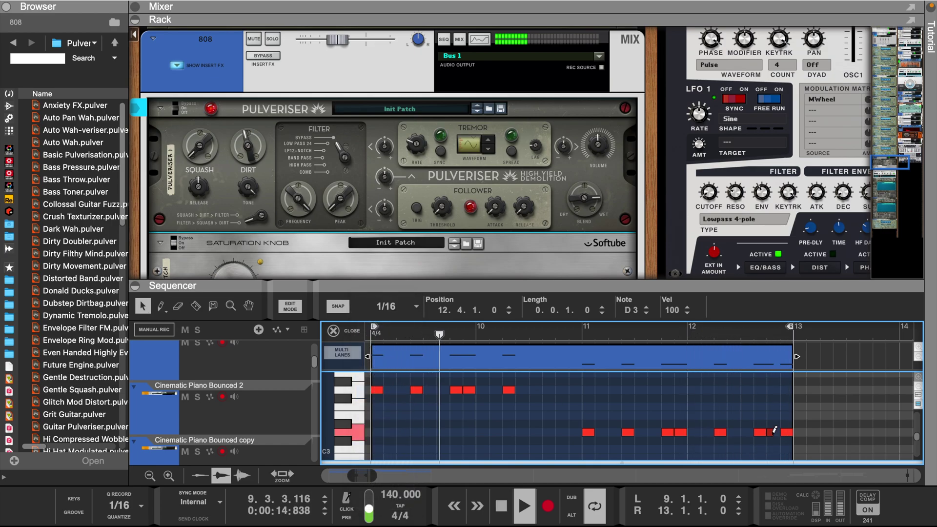
Raise the velocity of all notes in the 808 clip to 127.
left_click_drag(618, 287, 546, 166)
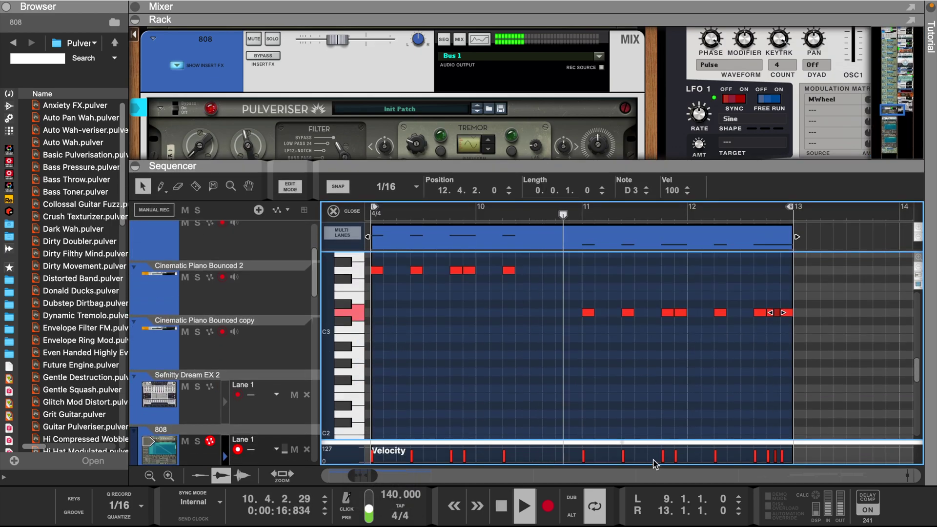
key("e")
key("w")
left_click_drag(786, 446, 371, 445)
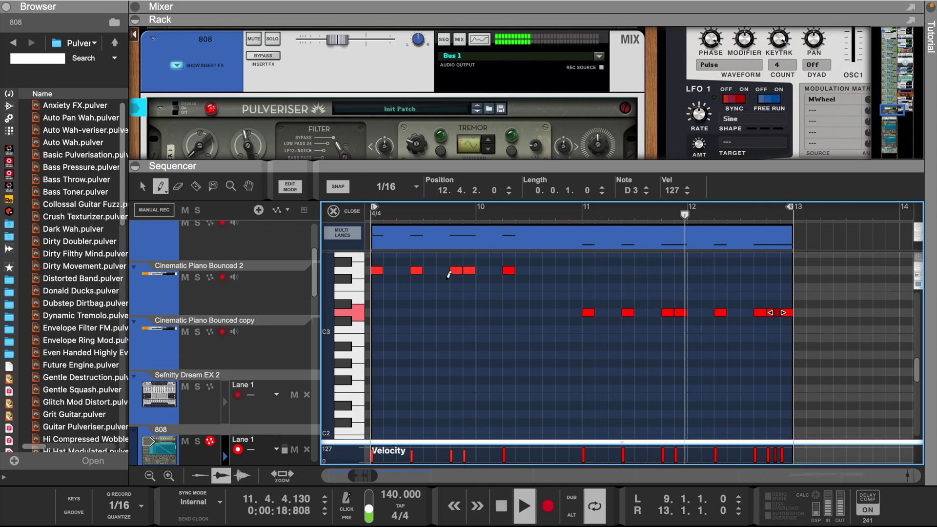
Duplicate the four-bar 808 clip to bar 13 and set the loop range from bar 1 to bar 17.
scroll(448, 278, "left", 2)
left_click(341, 211)
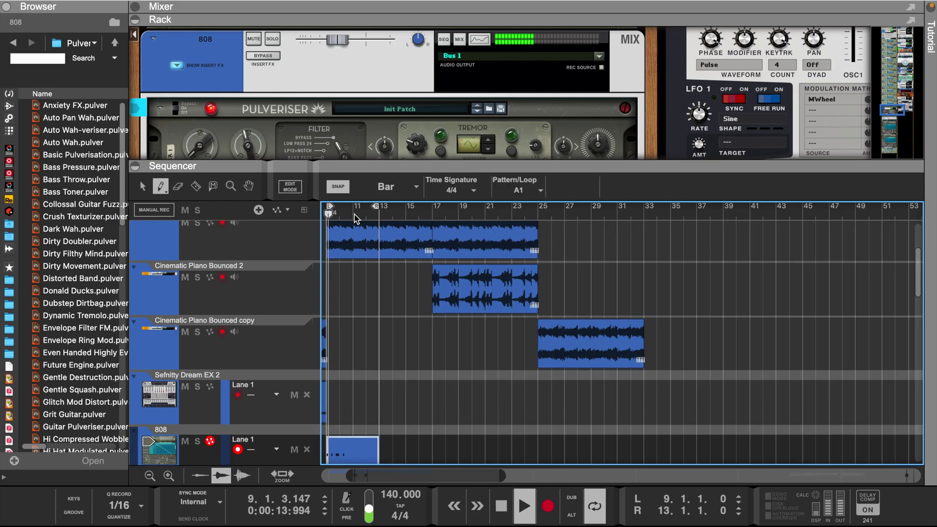
left_click(143, 186)
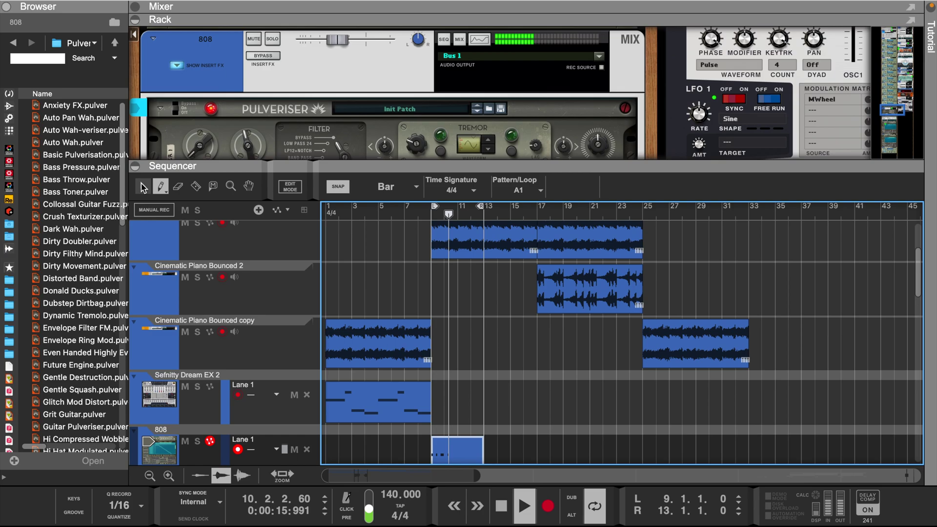
left_click(466, 451)
key("ctrl+d")
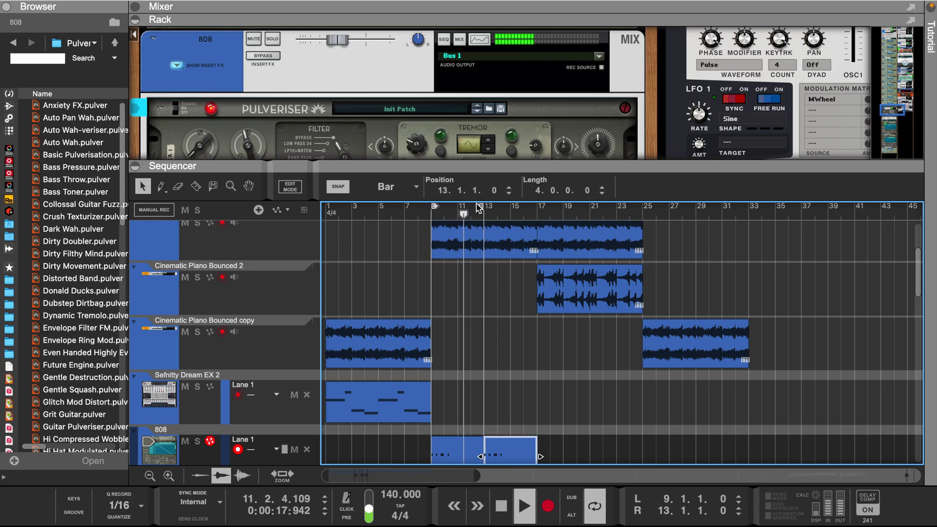
left_click_drag(493, 209, 535, 221)
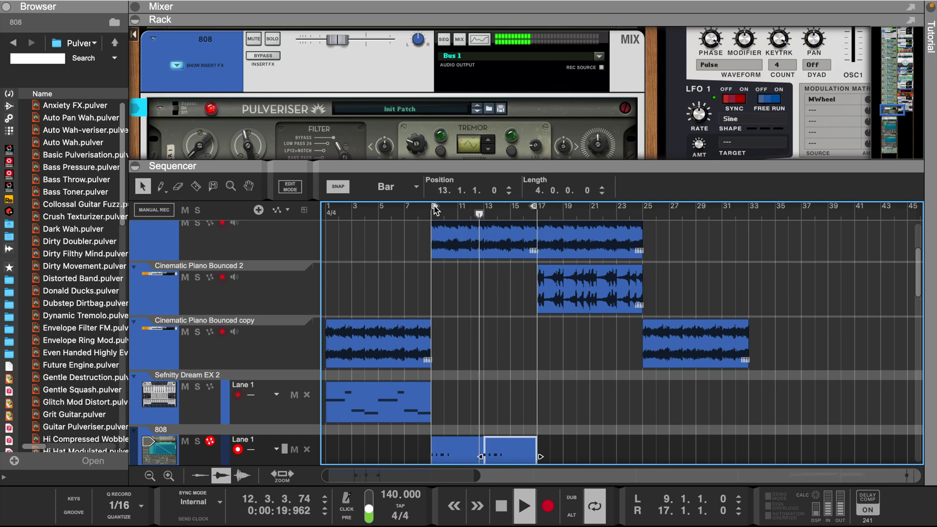
left_click_drag(433, 206, 163, 213)
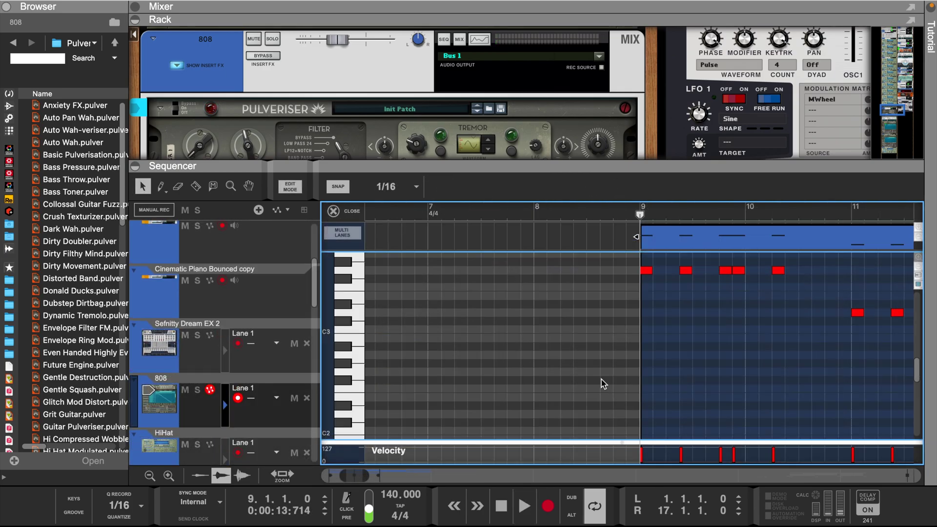
Select all notes in the 808 clip at bar 9 and apply a side-by-side legato adjustment.
scroll(596, 388, "right", 5)
scroll(594, 385, "up", 2)
scroll(594, 385, "left", 1)
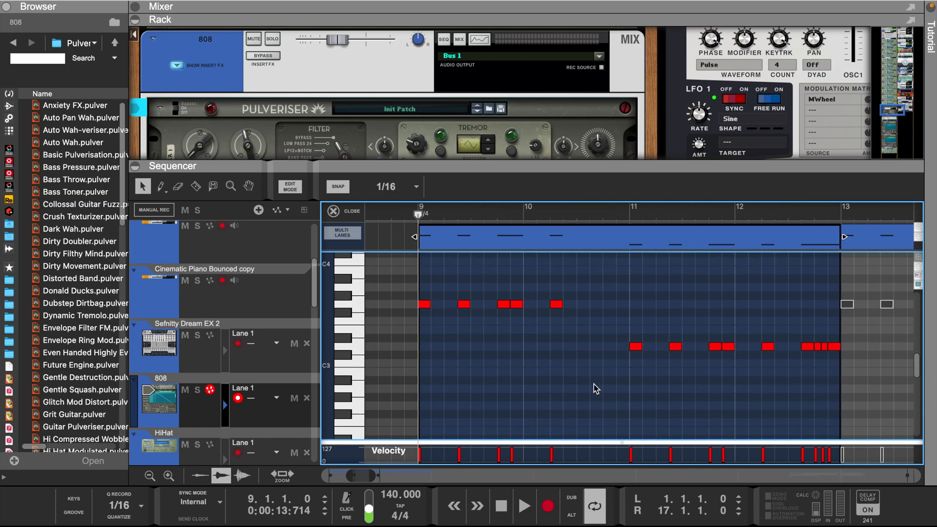
left_click_drag(418, 281, 836, 432)
key("F8")
left_click(106, 398)
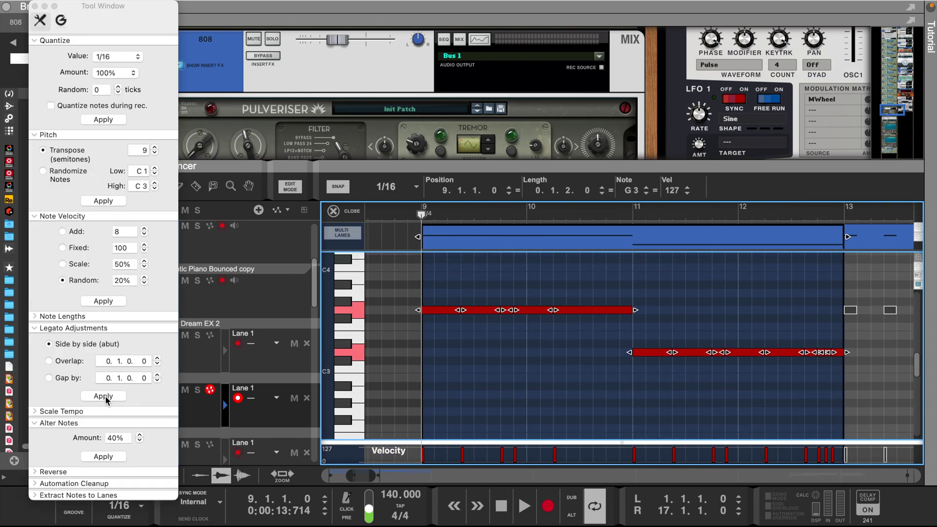
scroll(378, 101, "down", 4)
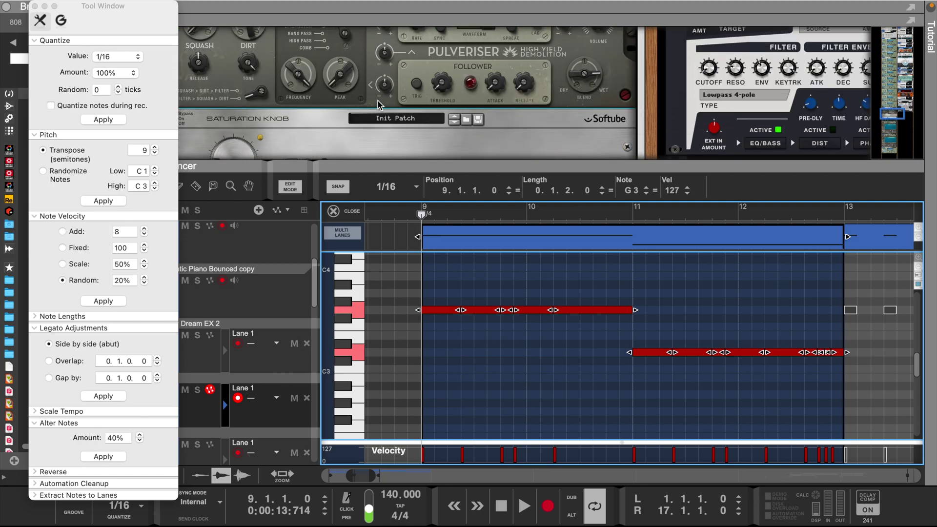
Bring up the amp envelope release of the 808's NN-XT sampler and close the 808 clip's note editor.
left_click(35, 11)
left_click_drag(338, 165, 351, 267)
scroll(424, 204, "down", 5)
scroll(424, 204, "down", 8)
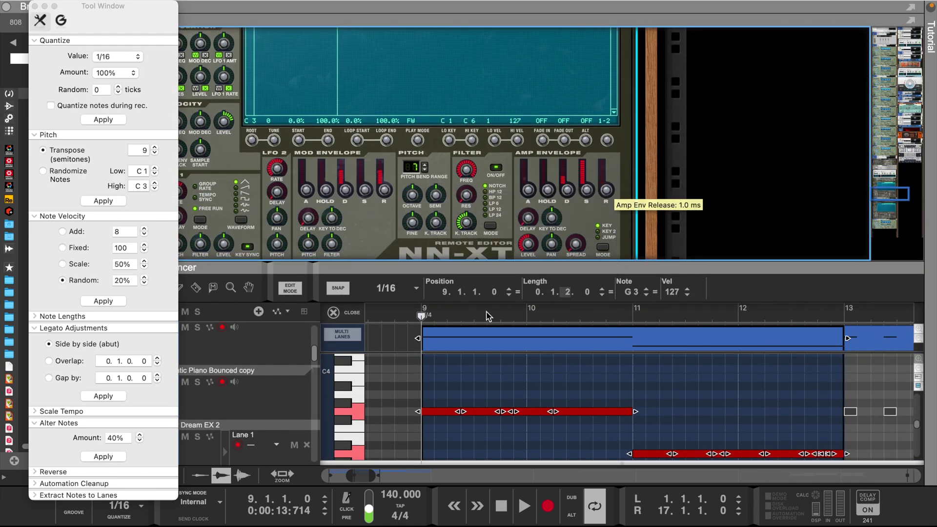
left_click(336, 313)
left_click_drag(423, 258, 423, 204)
Replace the 808 clip at bar 13 with a duplicate of the legato-adjusted clip at bar 9.
scroll(462, 334, "down", 4)
scroll(463, 334, "left", 3)
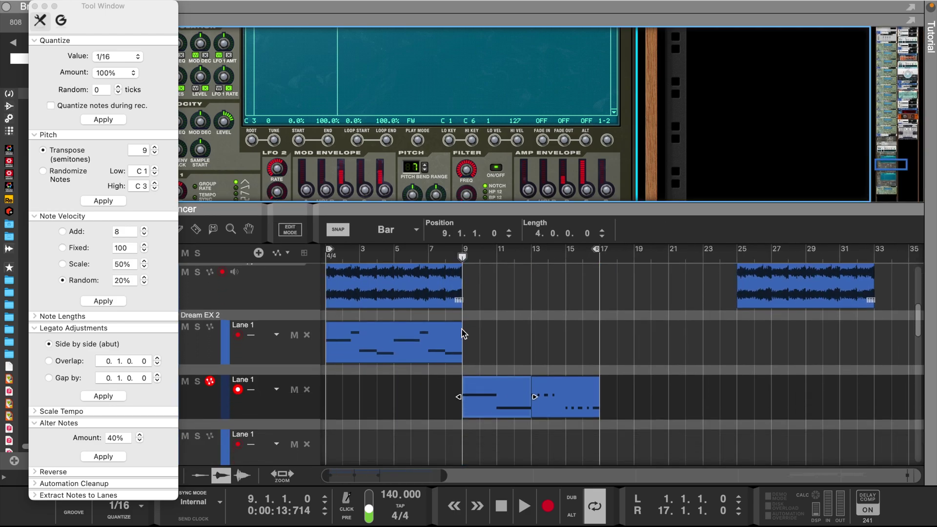
left_click(551, 356)
key("BackSpace")
left_click(503, 356)
key("super+d")
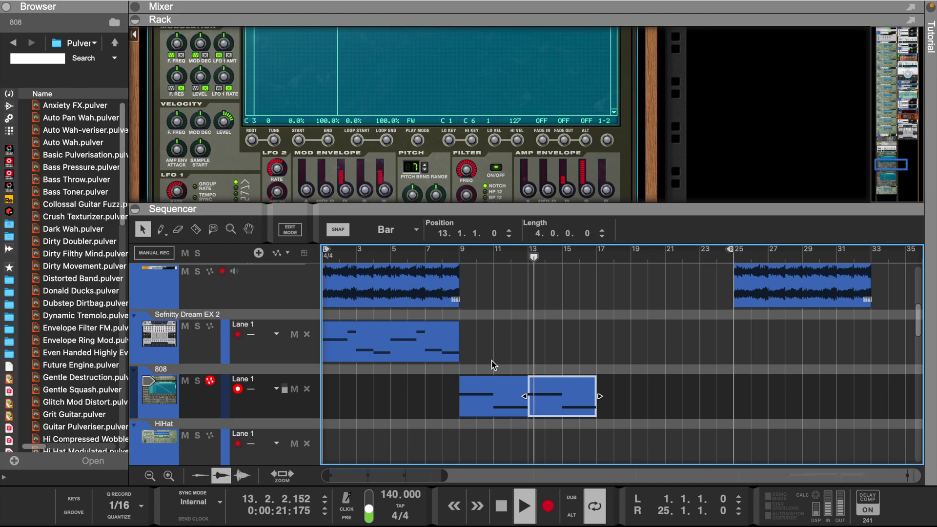
Extend the loop end to bar 25 and copy the eight-bar Sefnitty Dream EX 2 clip to bar 17 during playback.
scroll(492, 365, "right", 2)
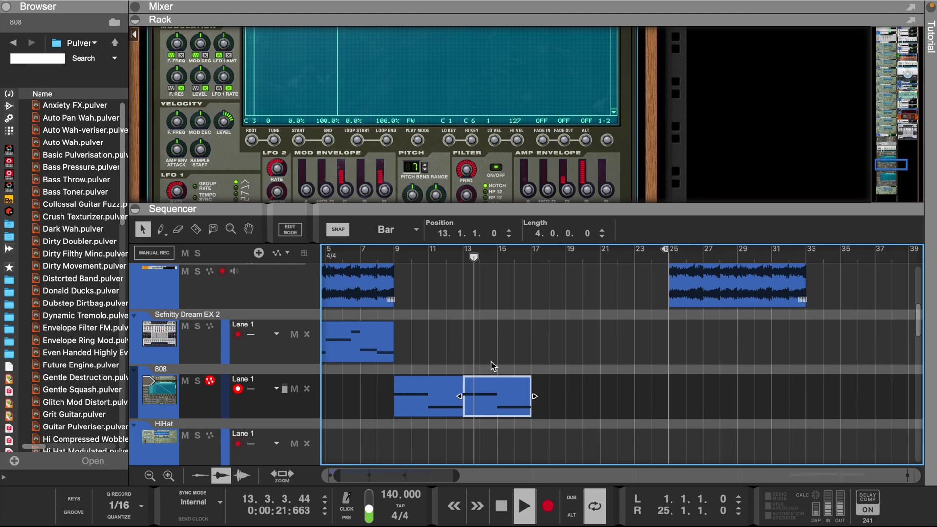
scroll(492, 365, "up", 2)
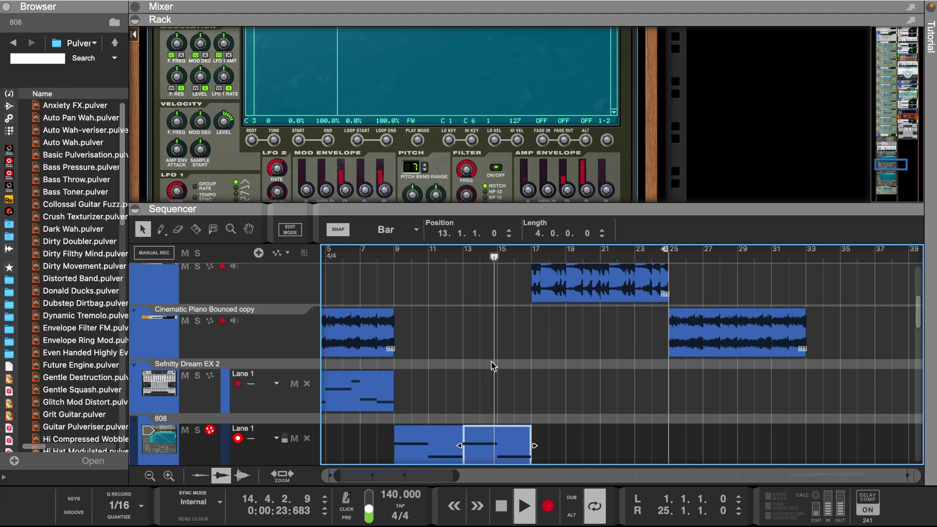
scroll(347, 383, "left", 4)
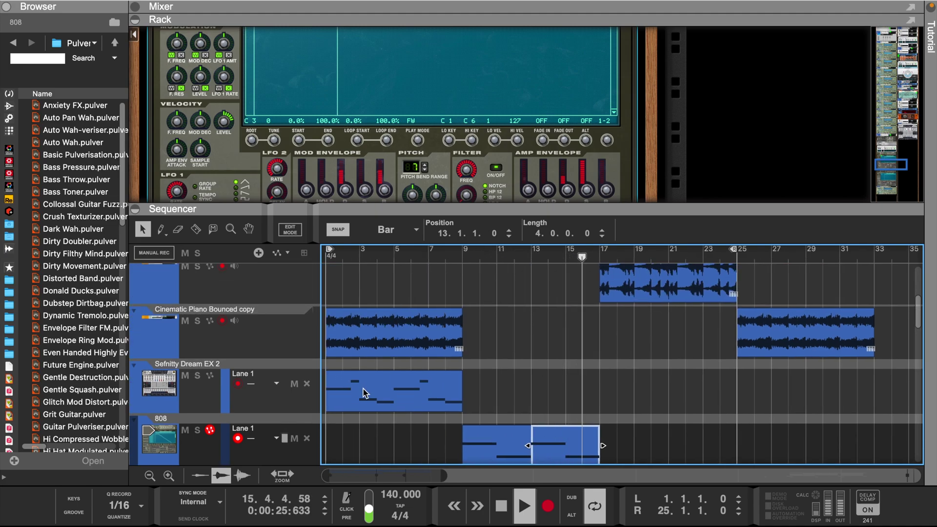
left_click_drag(363, 393, 630, 380)
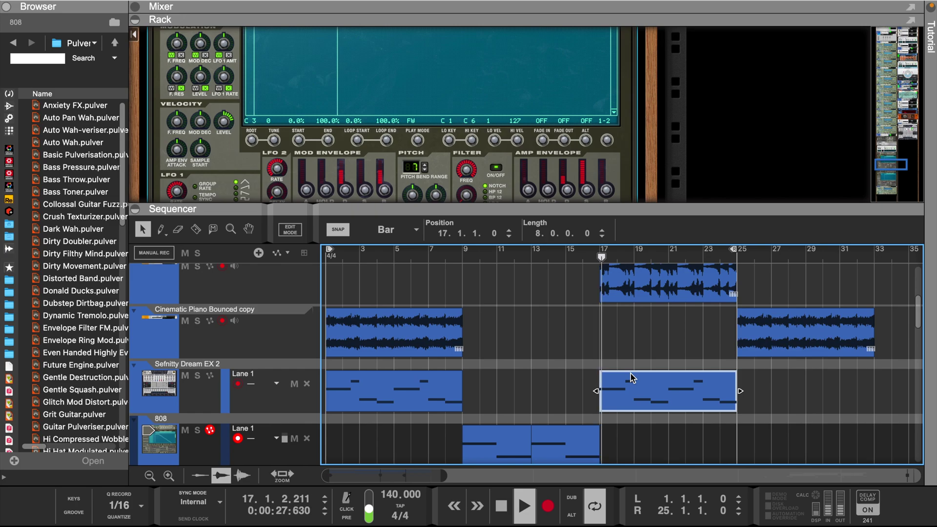
Reduce the track heights, move the loop start to bar 9, and listen to the looped section.
scroll(383, 401, "up", 3)
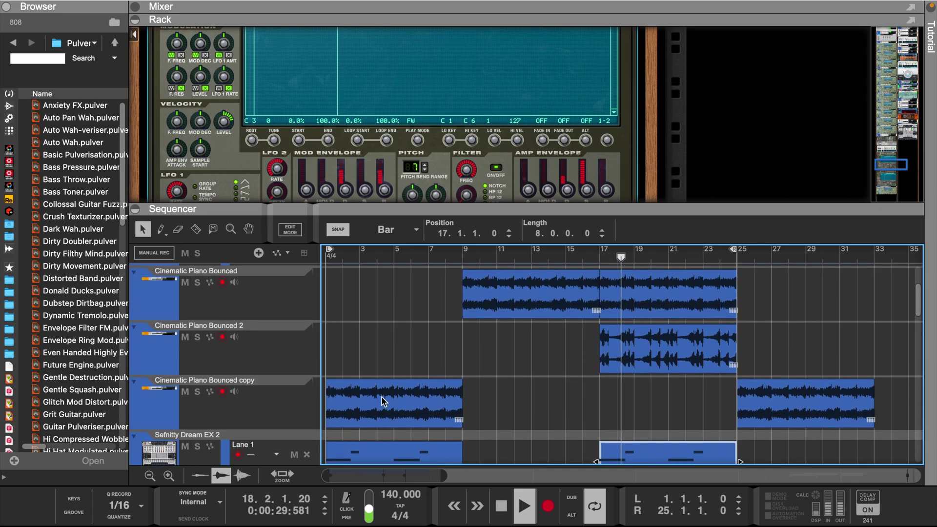
left_click(149, 476)
left_click(149, 476)
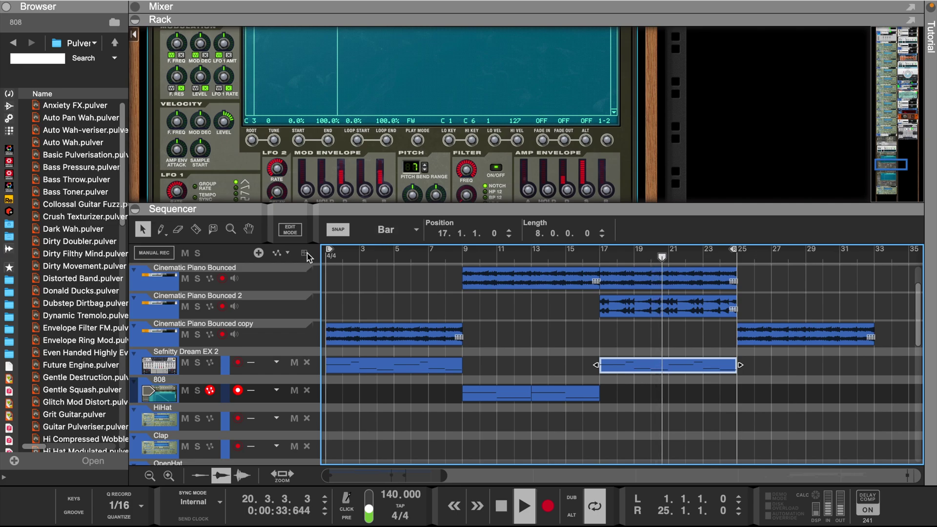
left_click_drag(330, 251, 472, 263)
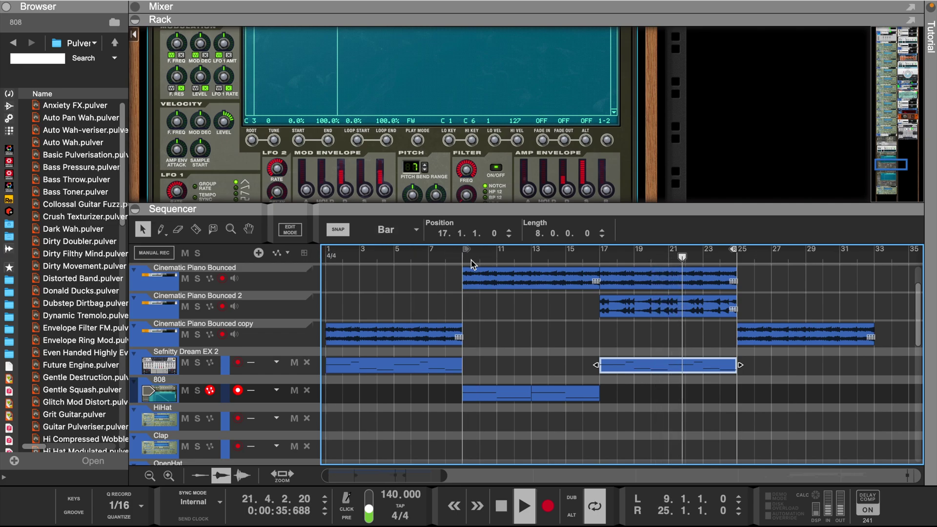
scroll(580, 335, "up", 3)
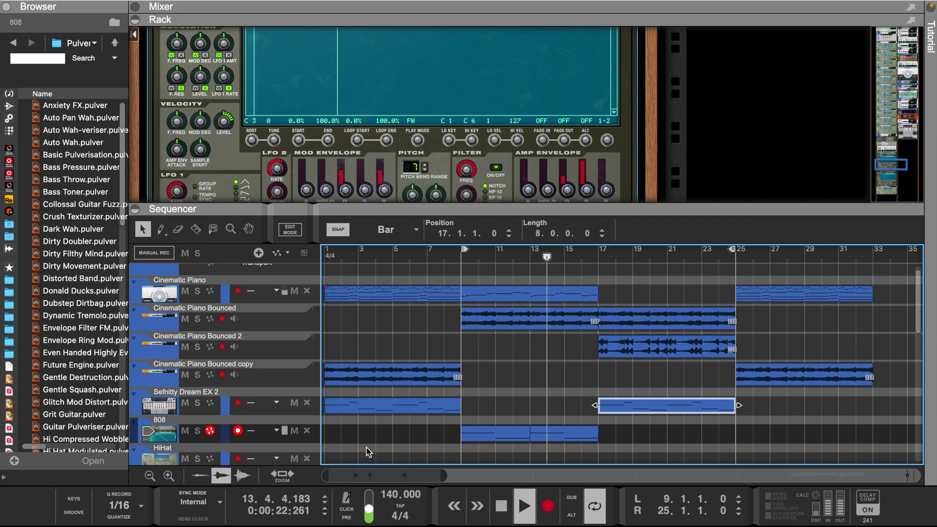
key("space")
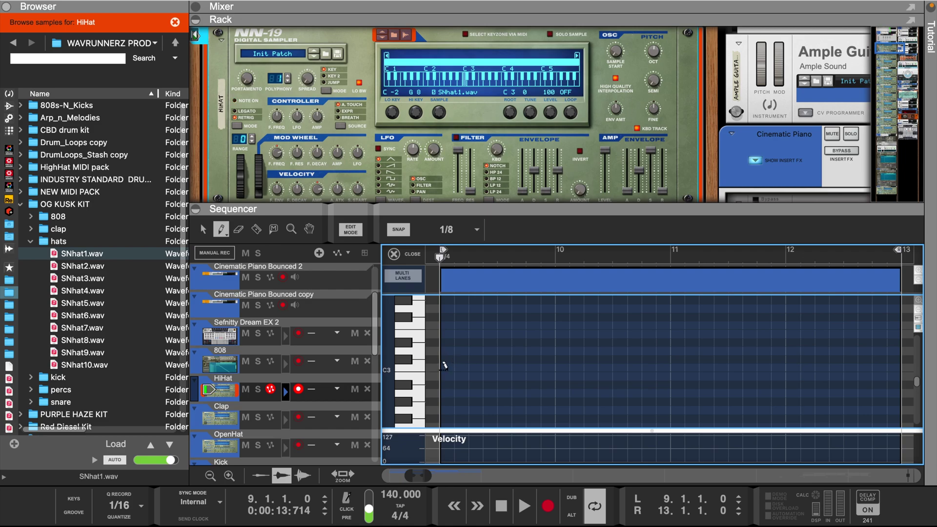
Draw continuous eighth notes on C3 across the HiHat clip from bar 9 to bar 13 and play them back.
mouse_move(441, 364)
left_mouse_down()
mouse_move(773, 347)
mouse_move(888, 365)
left_mouse_up()
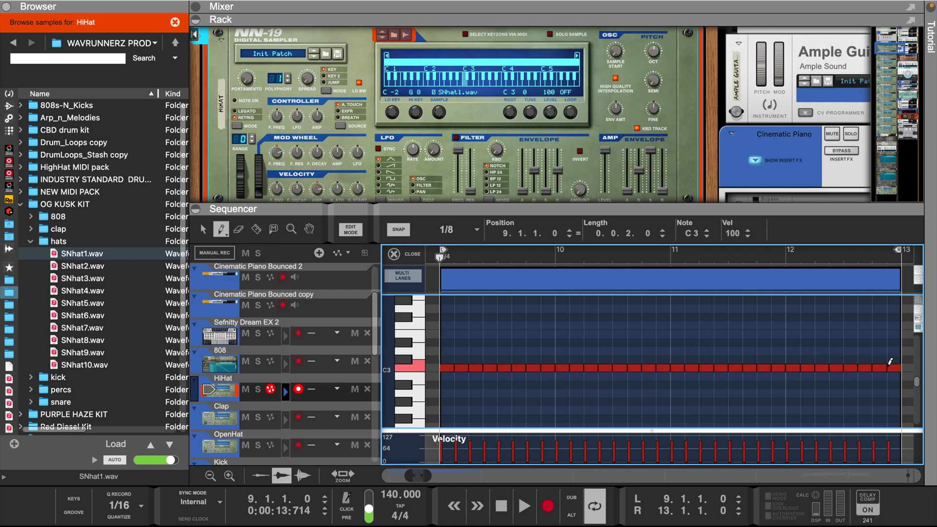
key("space")
key("q")
left_click(490, 332)
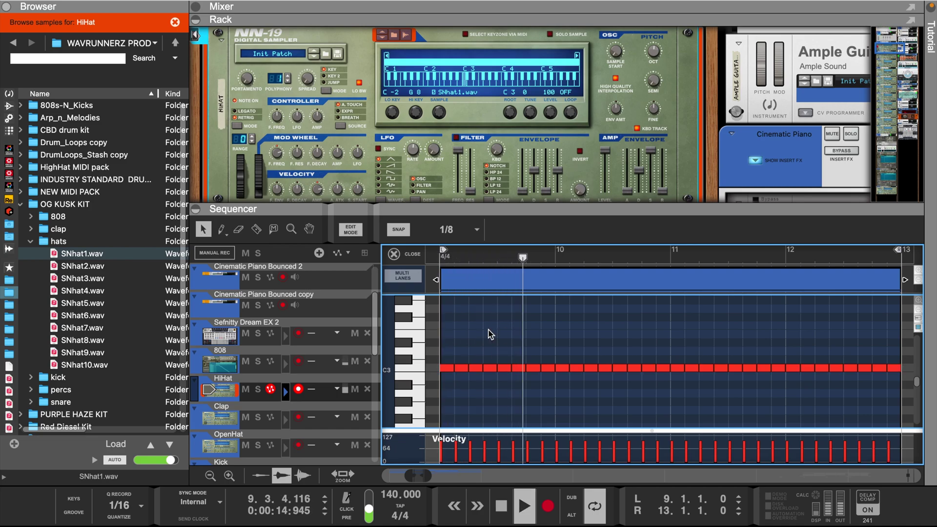
Set the snap to 1/16 and split the hi-hat note at 9.2.1 into sixteenths by adding a note at 9.2.2.
left_click(453, 230)
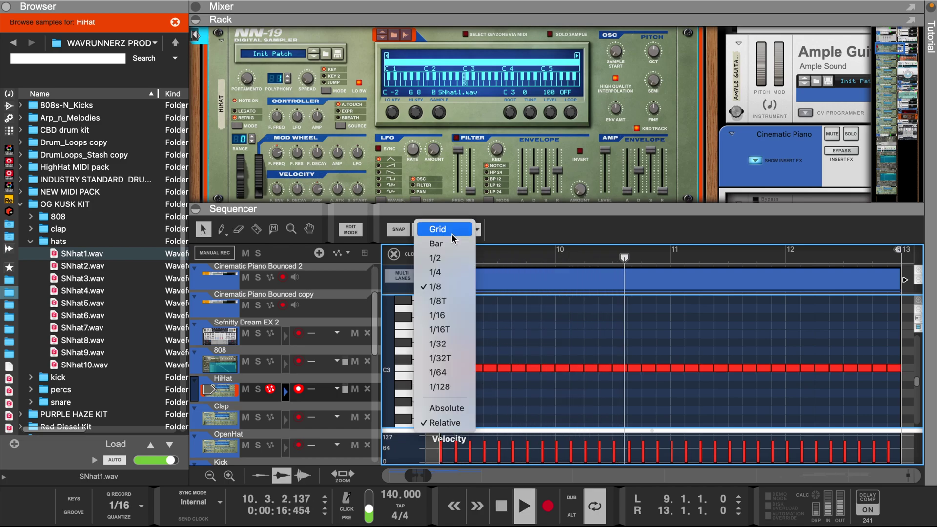
left_click(448, 316)
left_click(480, 369)
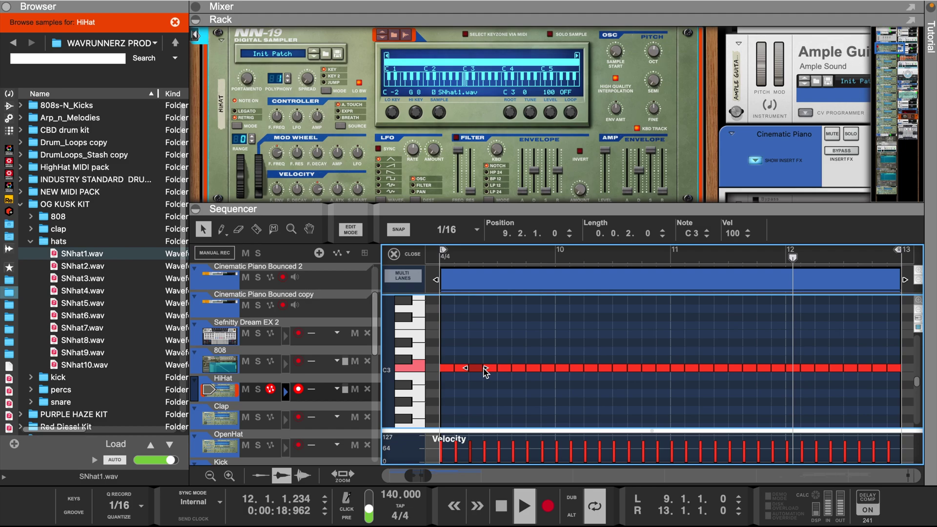
left_click_drag(484, 369, 476, 369)
left_click(478, 368, "super")
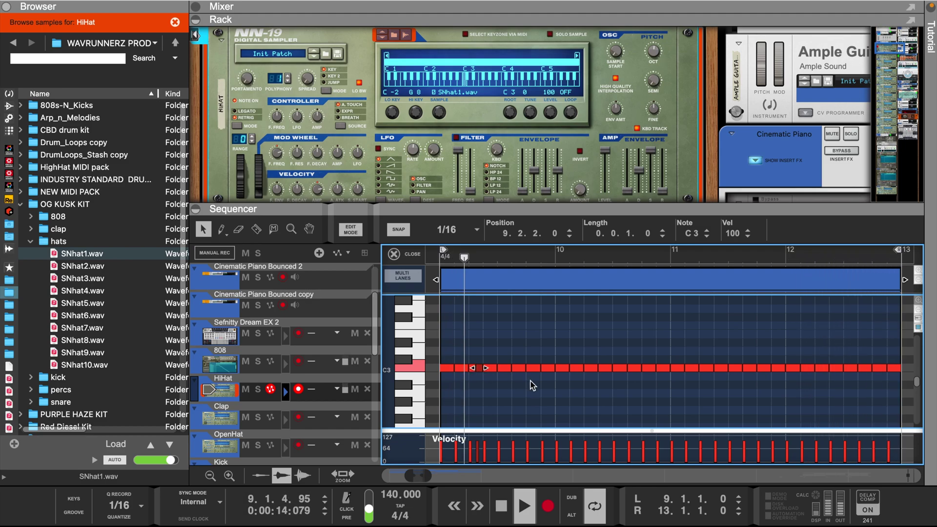
Replace the hi-hat note at 10.2.1 with a roll of four 1/32 notes, with the snap set to 1/32.
left_click(593, 368)
key("Delete")
left_click(463, 230)
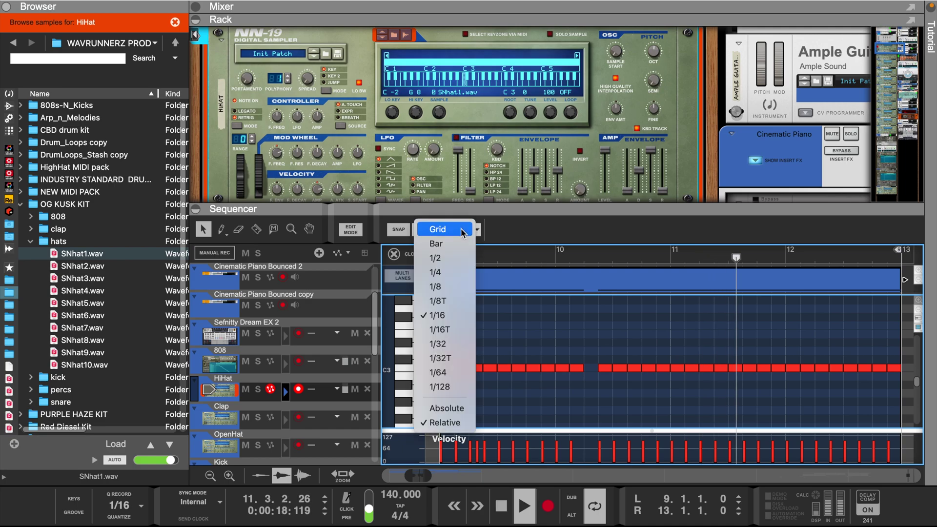
left_click(451, 343)
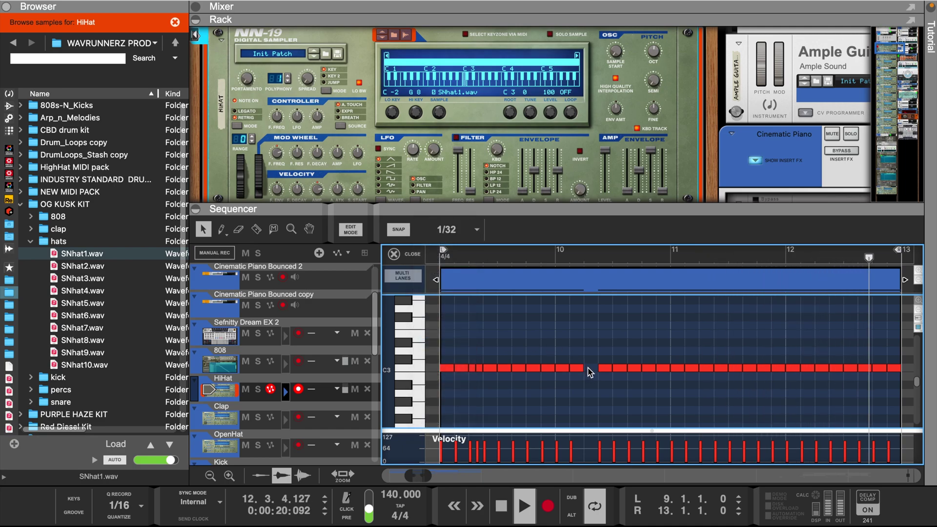
left_click(589, 370, "alt")
left_click(593, 369, "super")
left_click(596, 369, "super")
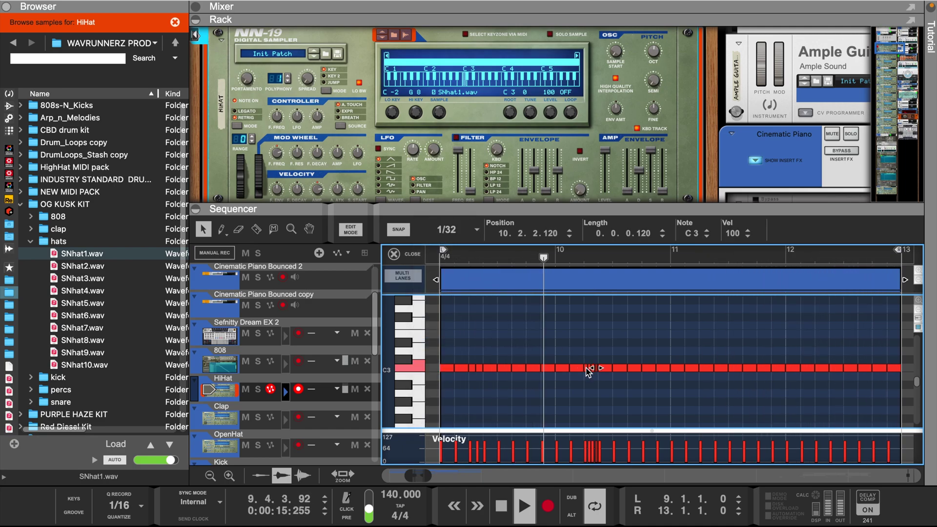
Split the hi-hat notes at 11.1.1, 12.1.1 and 12.2.1 into sixteenth pairs by adding notes at 11.1.2, 12.1.2 and 12.2.2.
left_click(681, 368)
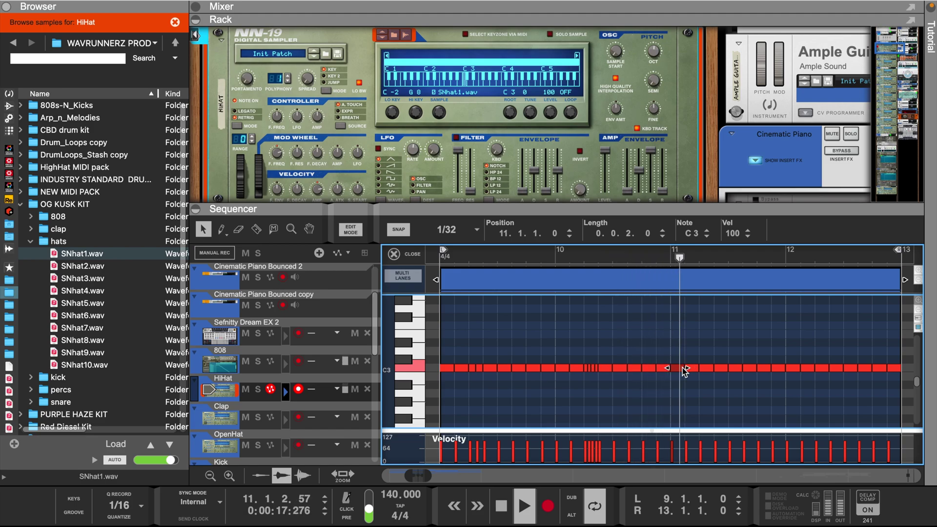
left_click_drag(688, 369, 684, 369)
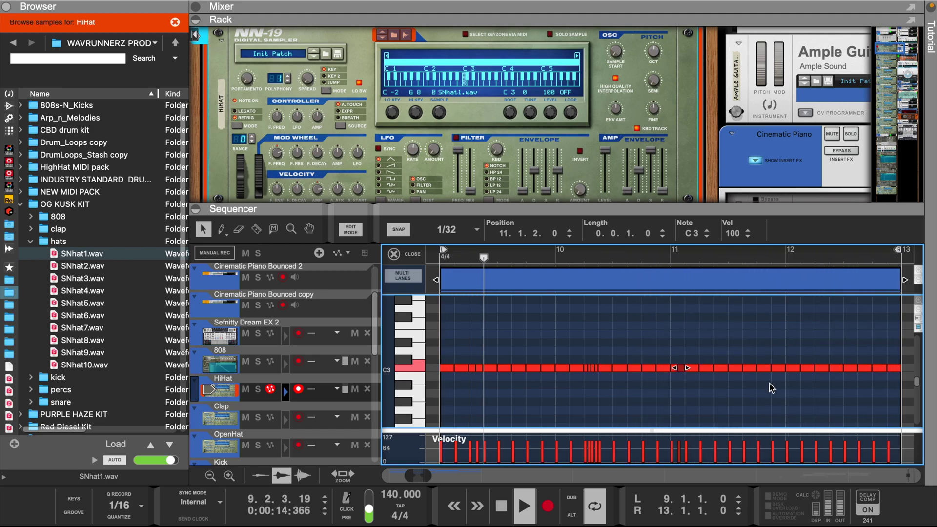
left_click(793, 370, "alt")
left_click_drag(792, 367, 798, 368)
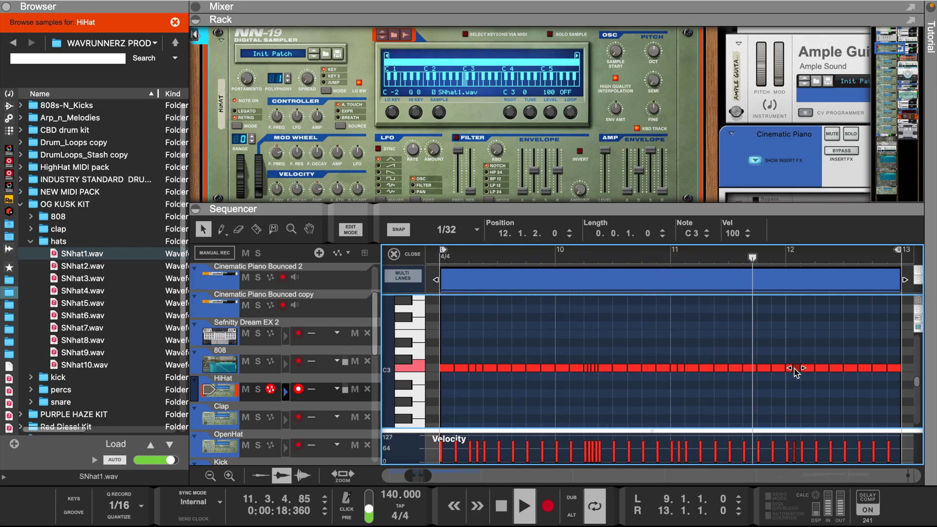
left_click(824, 369, "alt")
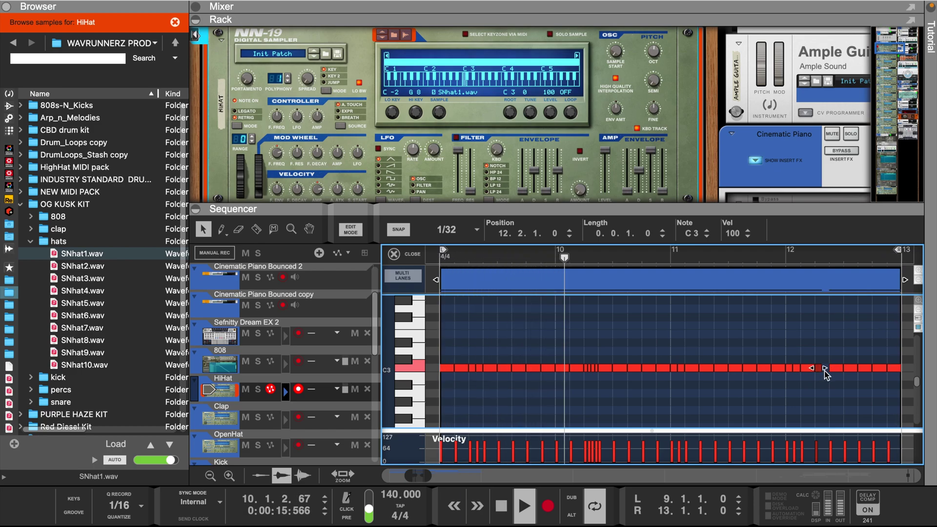
left_click(825, 369, "alt")
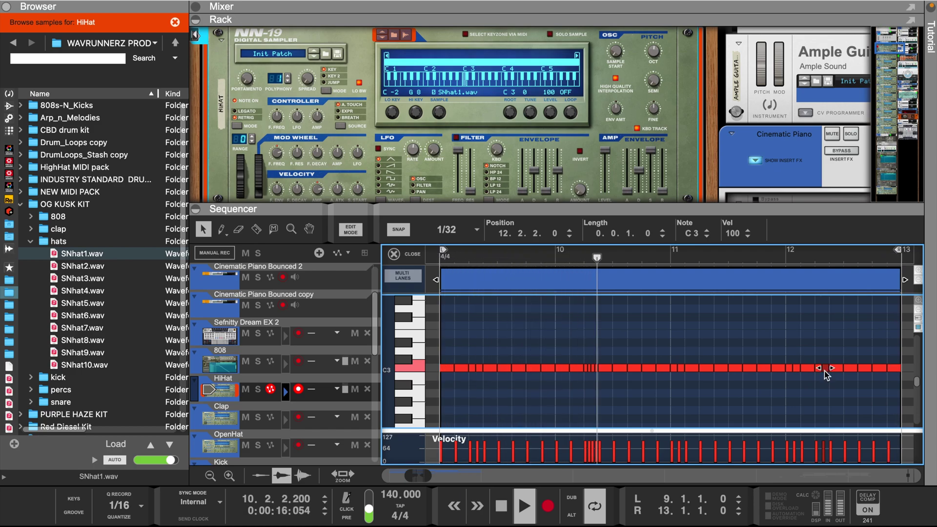
Replace the two hi-hat notes on beat 12.3 with 1/8T triplet notes, with the snap set to 1/8T.
double_click(855, 367)
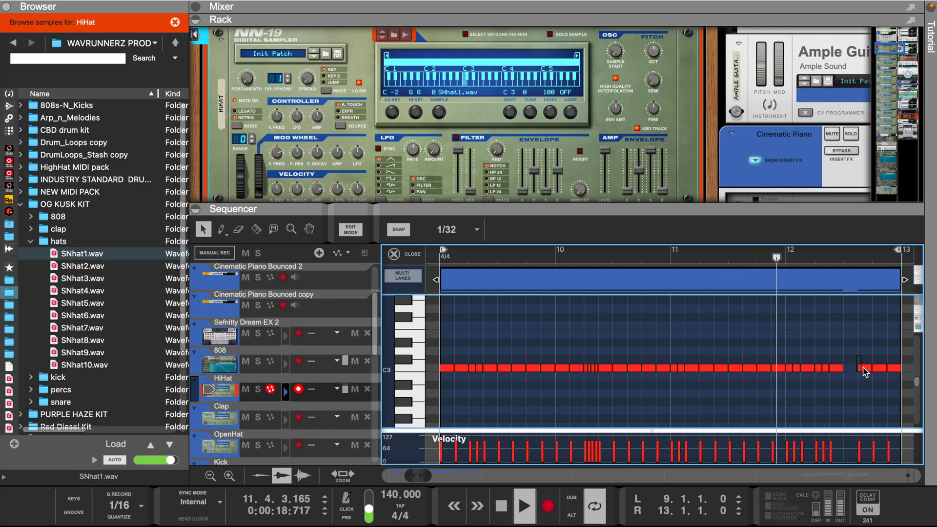
left_click(863, 368)
key("Delete")
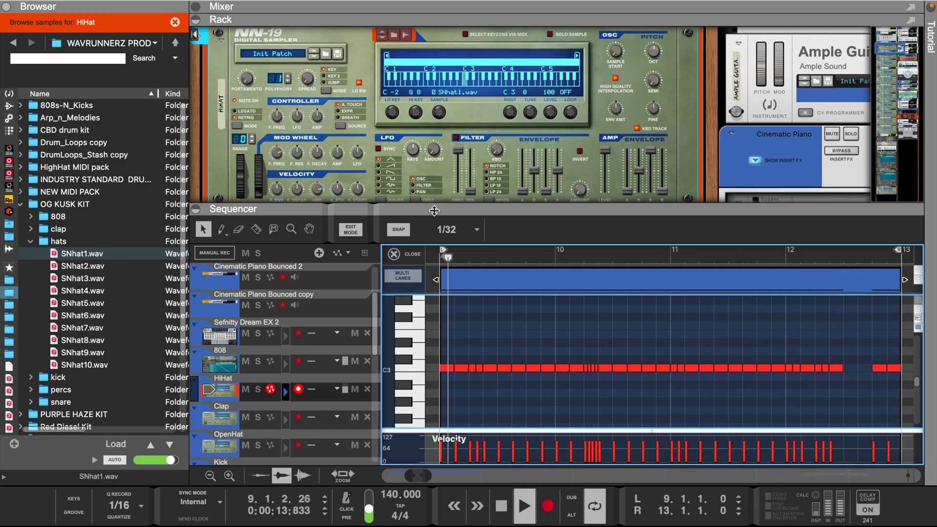
left_click(450, 231)
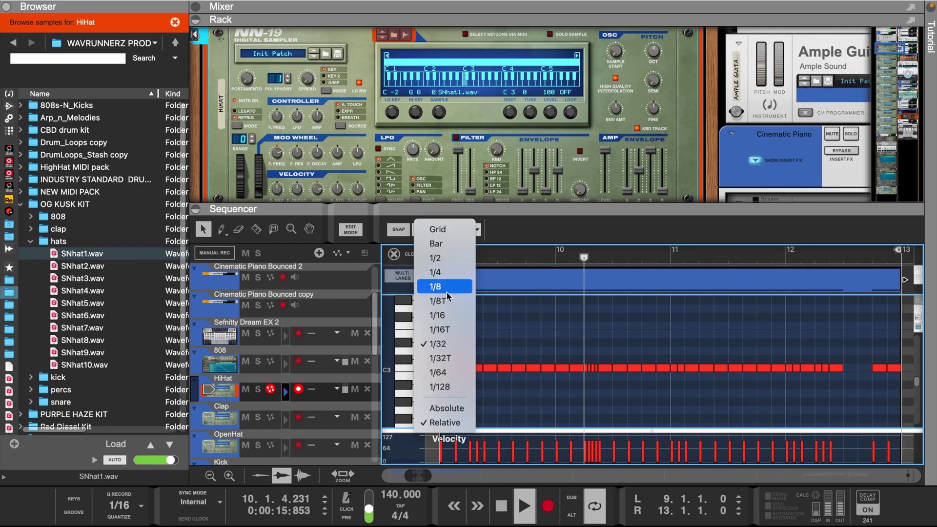
left_click(447, 288)
left_click(446, 229)
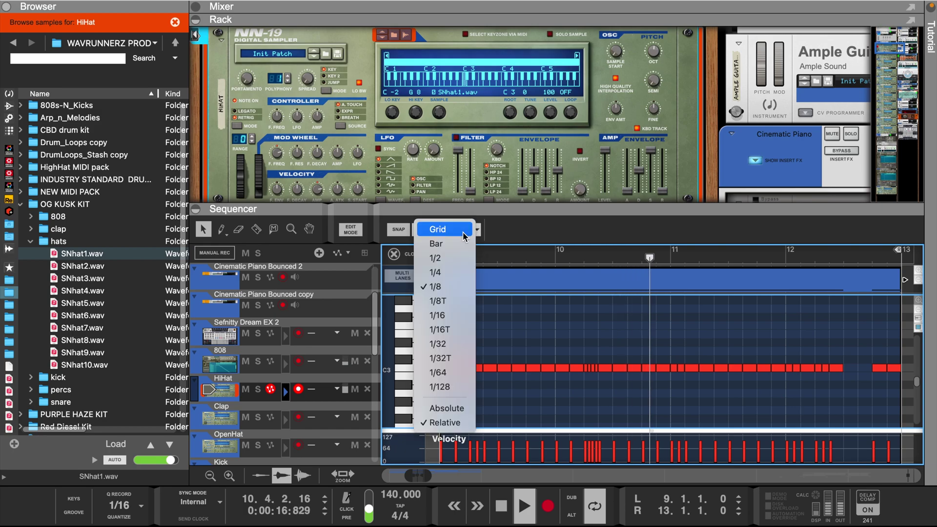
left_click(461, 301)
left_click(864, 367)
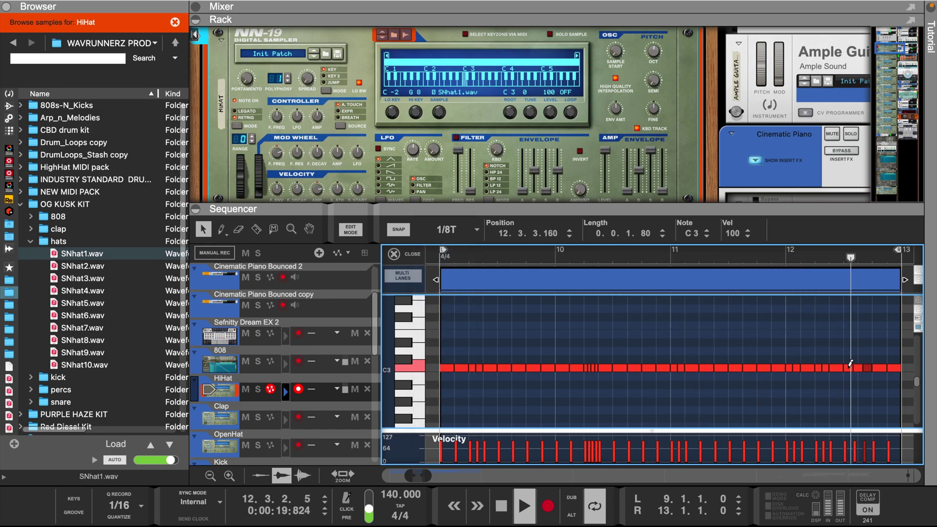
Set the snap to 1/32, shorten the last hi-hat note at 12.4.3, and fill up to bar 13 with 1/32 notes.
left_click(897, 369)
left_click(454, 229)
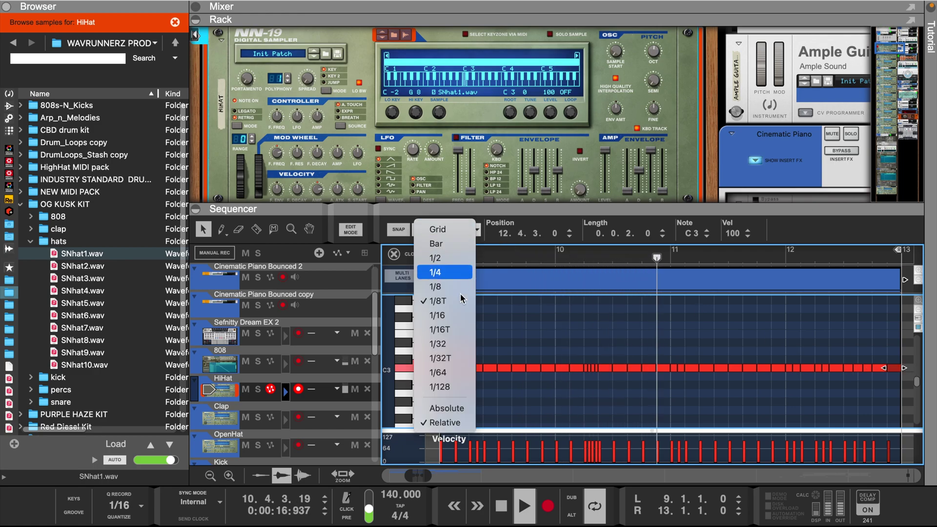
left_click(457, 344)
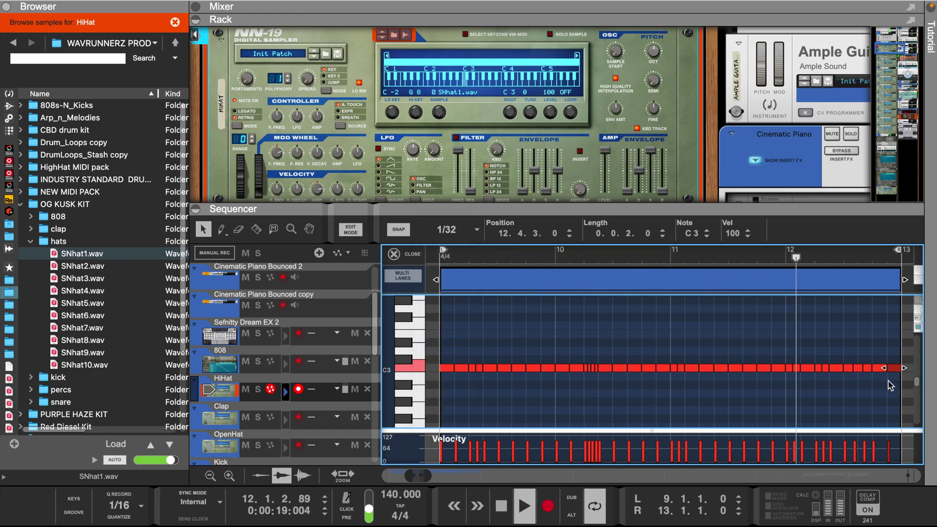
left_click_drag(904, 368, 892, 368)
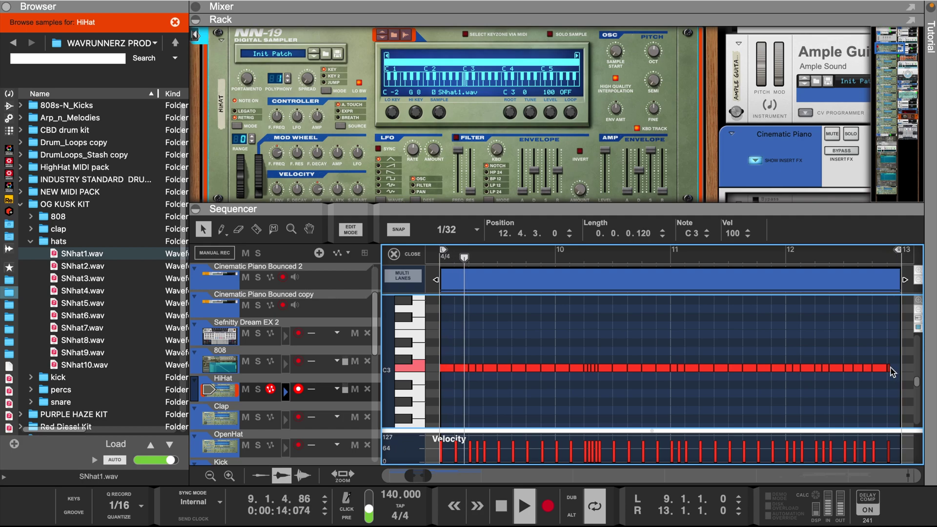
left_click(891, 367, "super")
left_click(894, 367, "super")
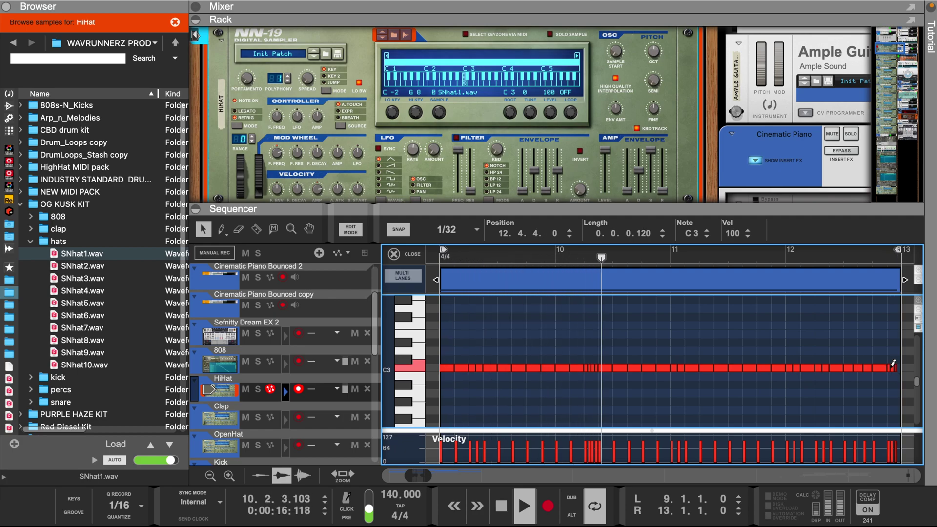
left_click(898, 368, "super")
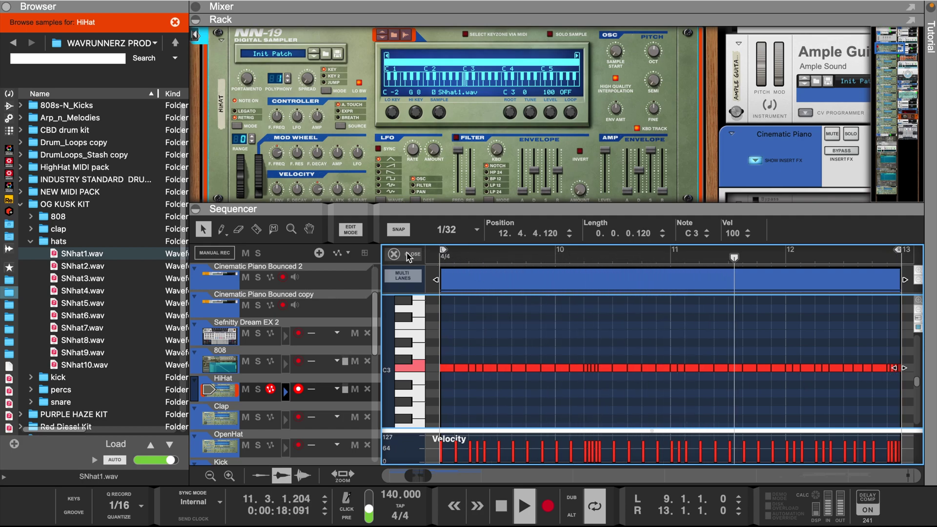
Close the hi-hat clip, duplicate it to bars 13–17, and extend the loop end to bar 17.
left_click(394, 254)
key("ctrl+d")
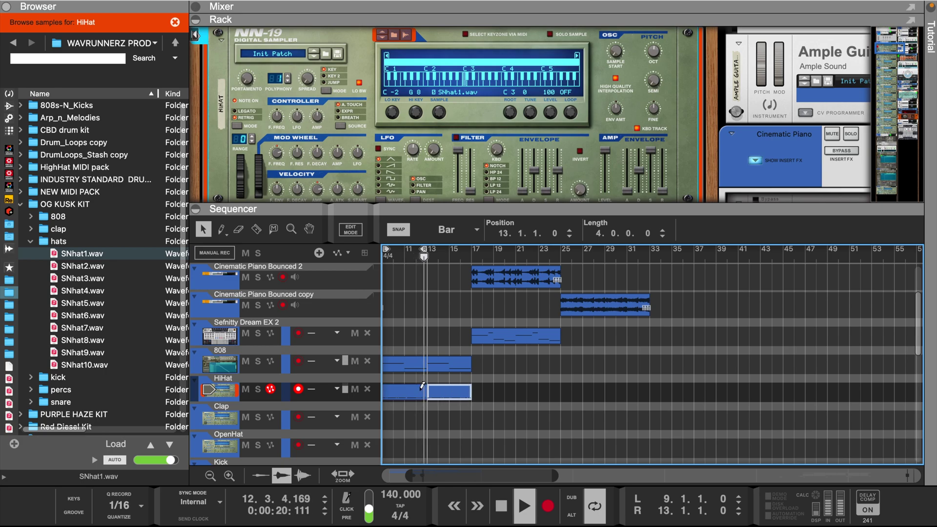
left_click_drag(426, 253, 464, 260)
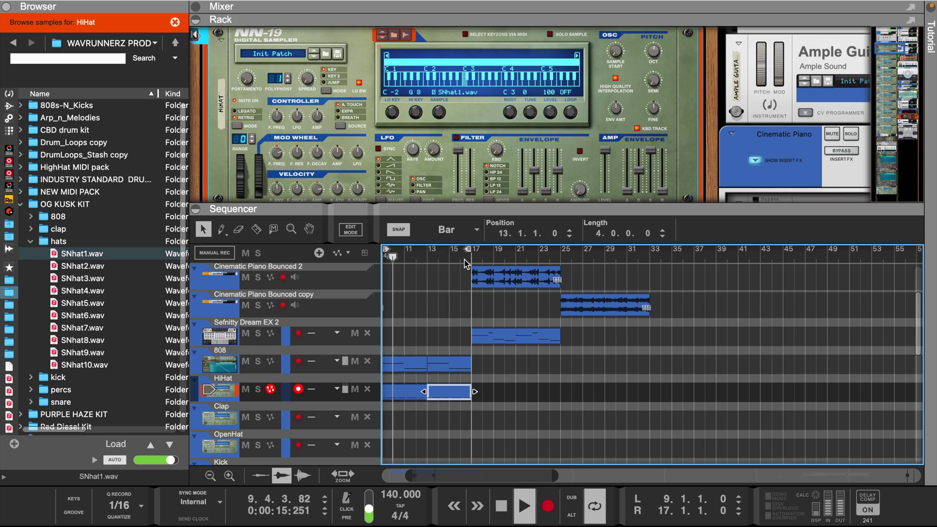
left_click_drag(555, 475, 508, 475)
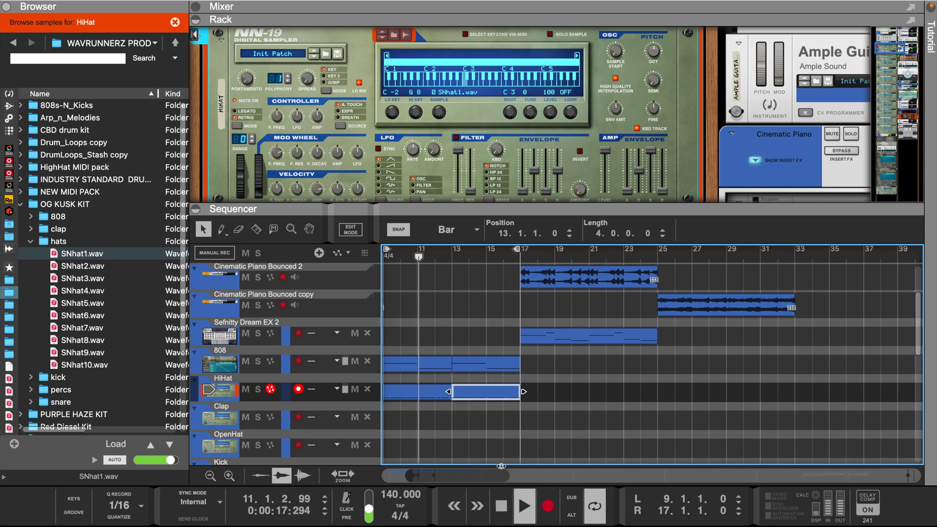
Create a two-bar clip on the Clap track starting at bar 9 and open it for note editing.
scroll(502, 437, "left", 5)
left_click(532, 423)
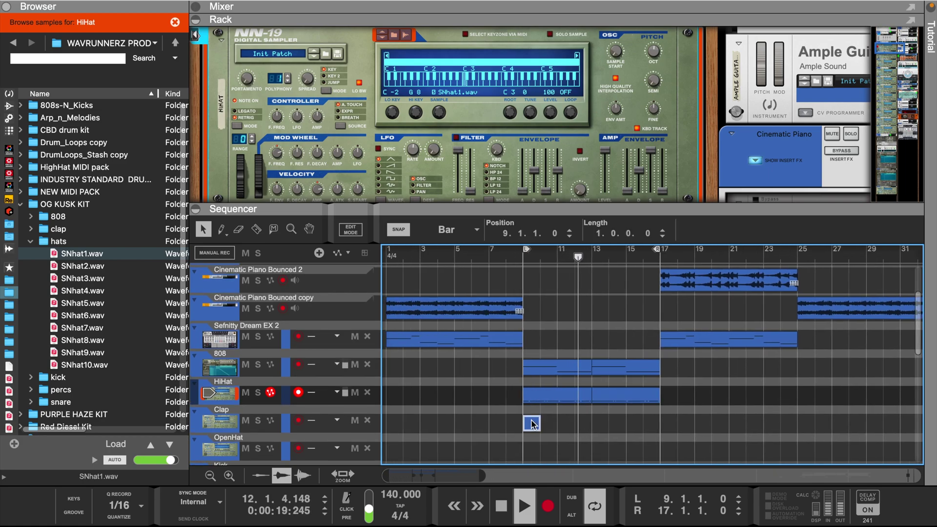
left_click_drag(544, 424, 556, 424)
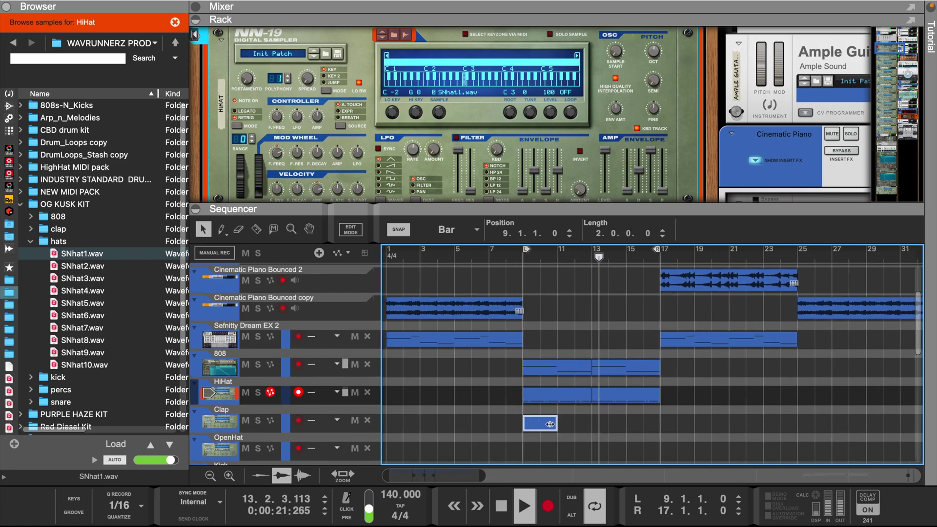
double_click(551, 425)
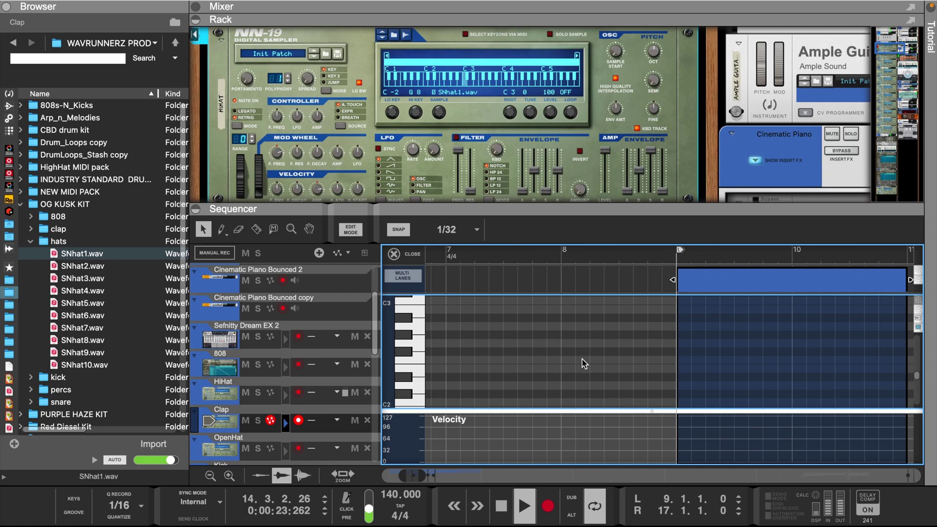
scroll(586, 363, "left", 5)
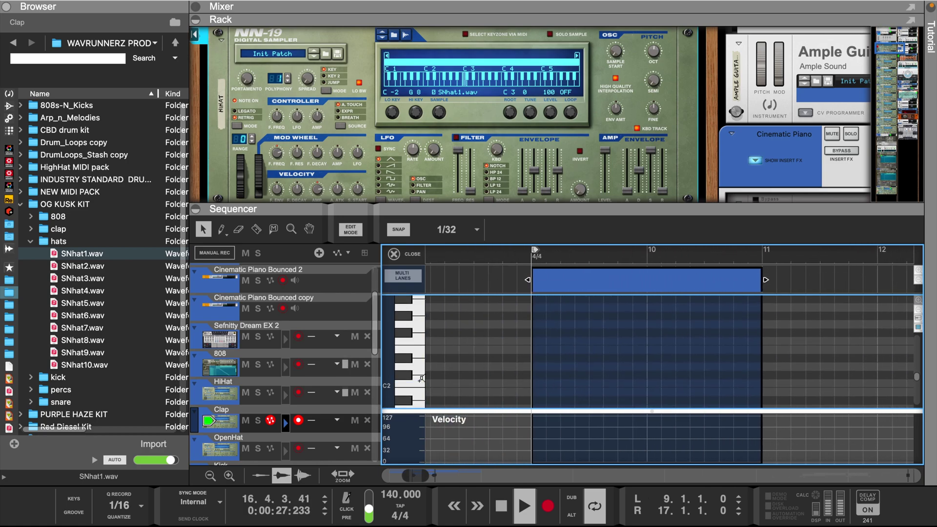
Bring up the Clap track's sampler, browse its clap samples, and audition the loaded sample on C3.
left_click(223, 415)
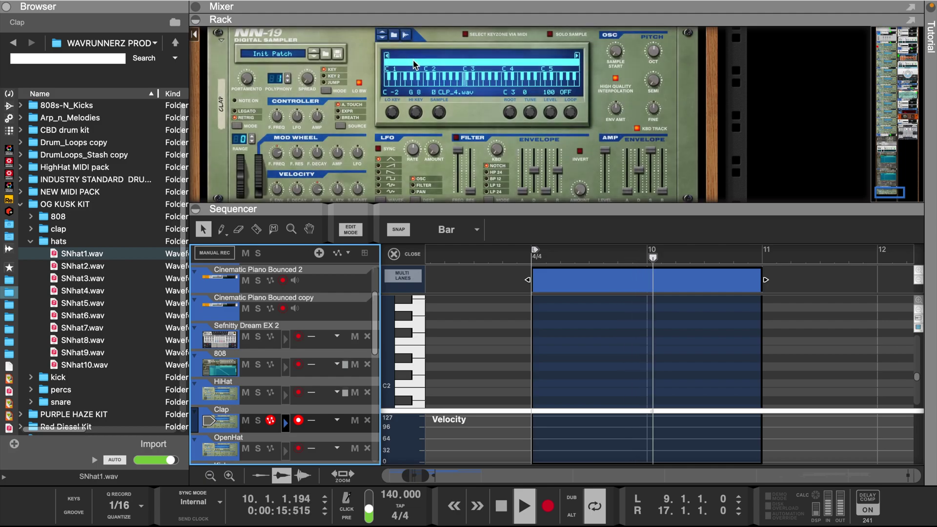
left_click(395, 36)
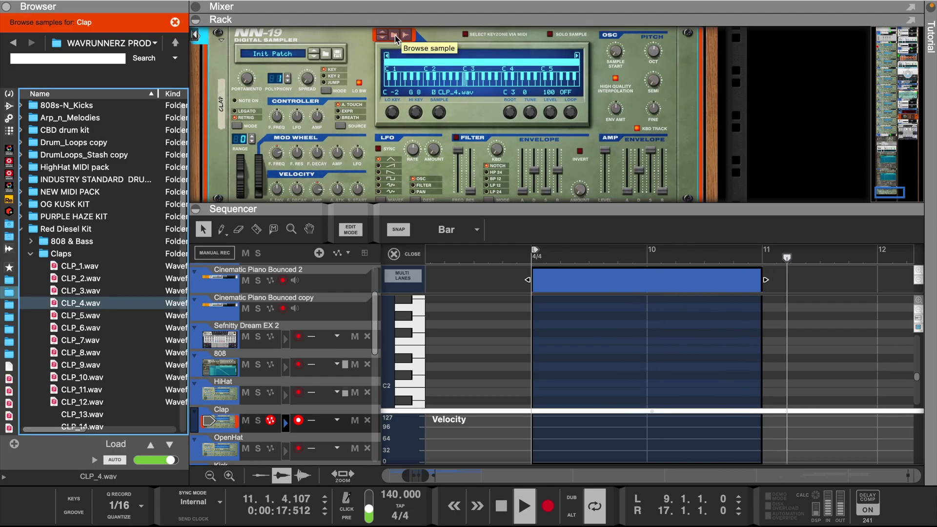
scroll(410, 351, "up", 3)
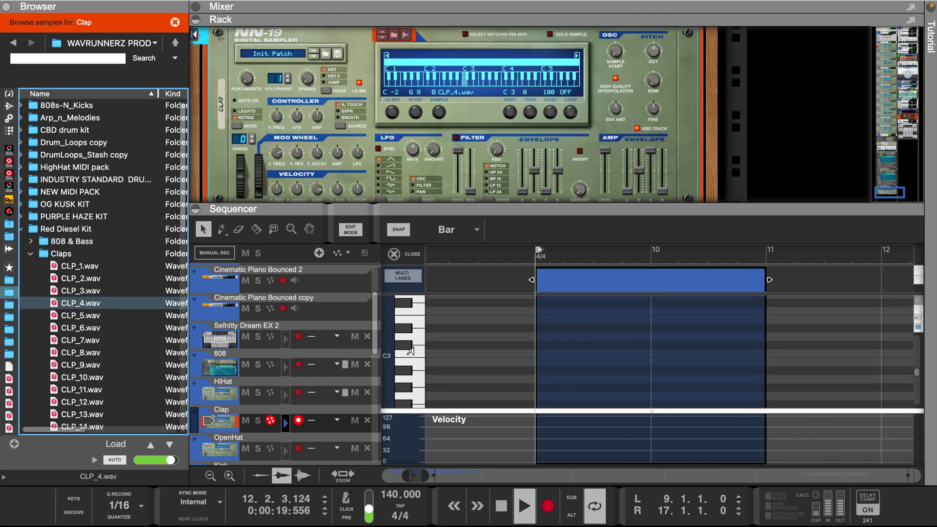
left_click(410, 350)
Set the snap to 1/8 and place C3 clap notes at 9.3.1 and 10.4.1, discarding the misplaced 1/32 note.
double_click(598, 353)
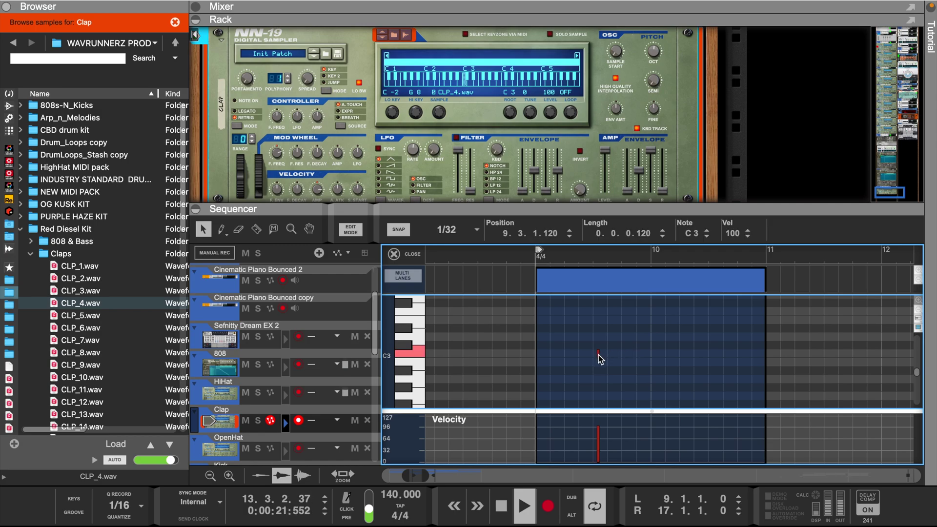
double_click(599, 354)
left_click(446, 229)
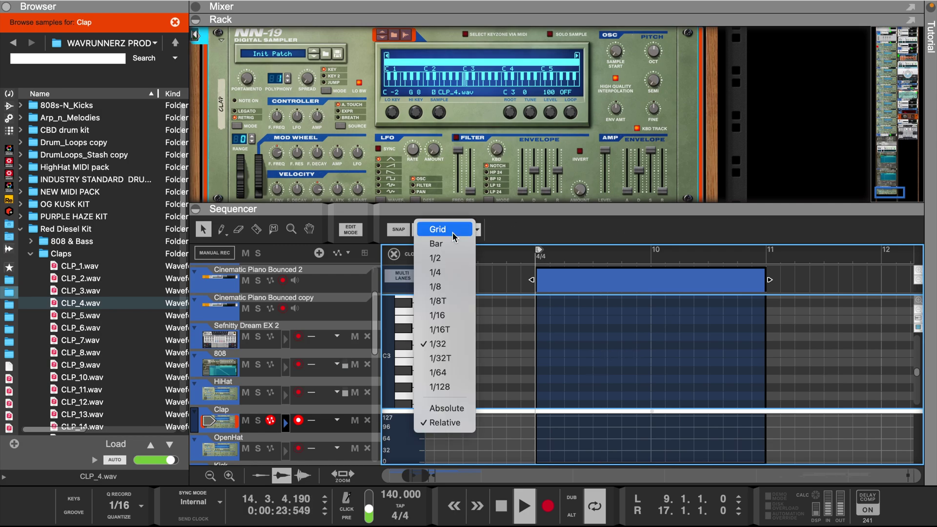
left_click(439, 287)
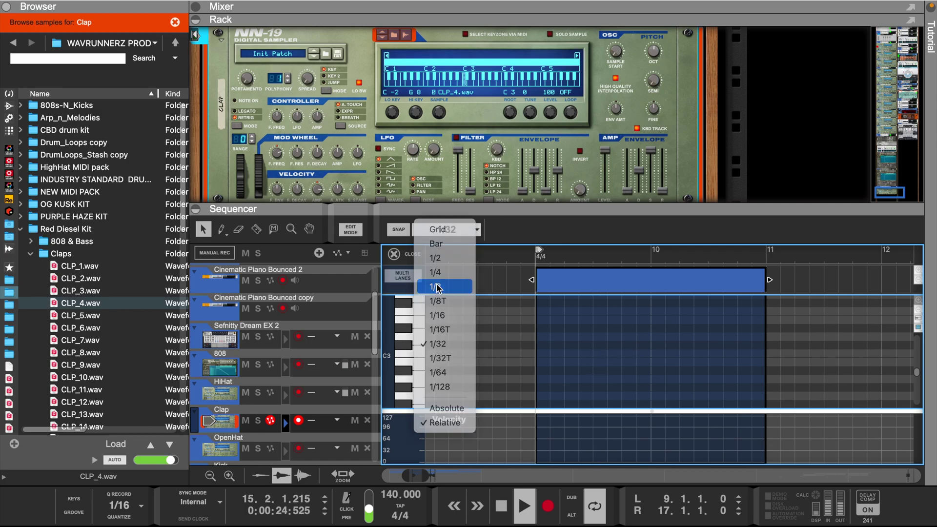
double_click(599, 354)
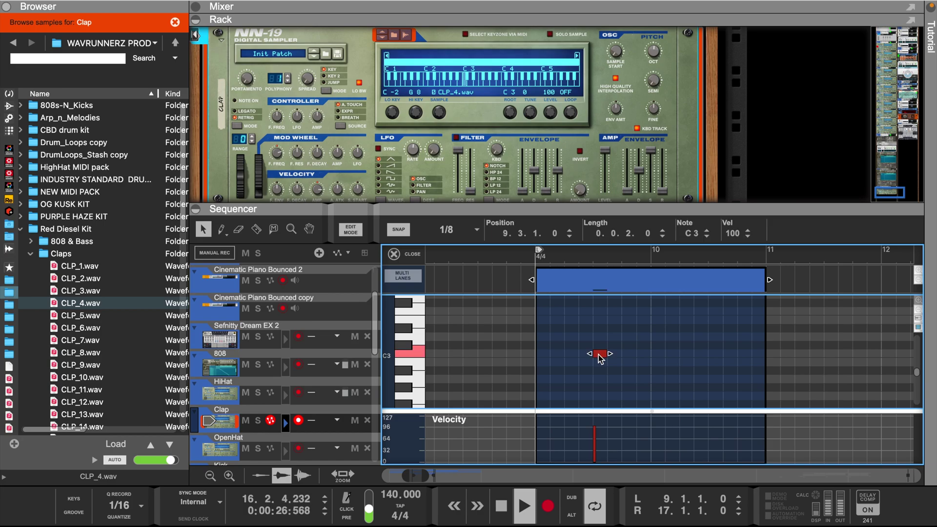
double_click(744, 358)
Duplicate the two-bar clap clip to bar 11, open the copy, and add an extra C3 clap on beat 12.3.
scroll(744, 357, "right", 3)
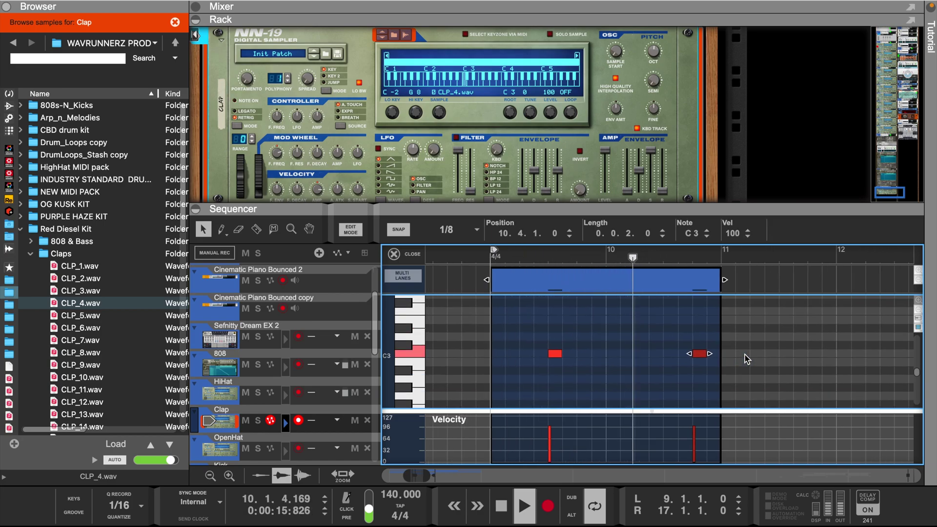
left_click(633, 282)
key("super+d")
scroll(751, 335, "right", 3)
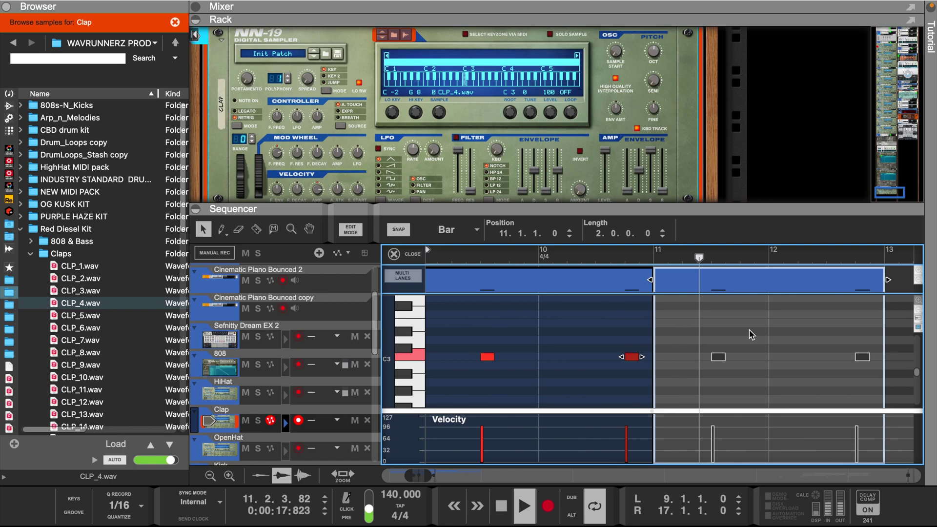
left_click(765, 356)
double_click(750, 362)
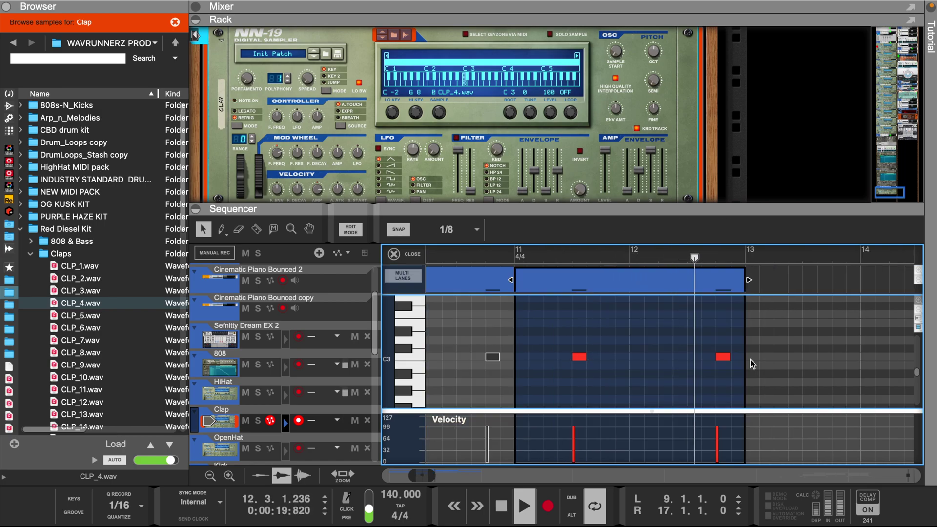
double_click(695, 356)
Close the note editor, select both clap clips, and duplicate them to fill bars 13–17.
left_click(396, 254)
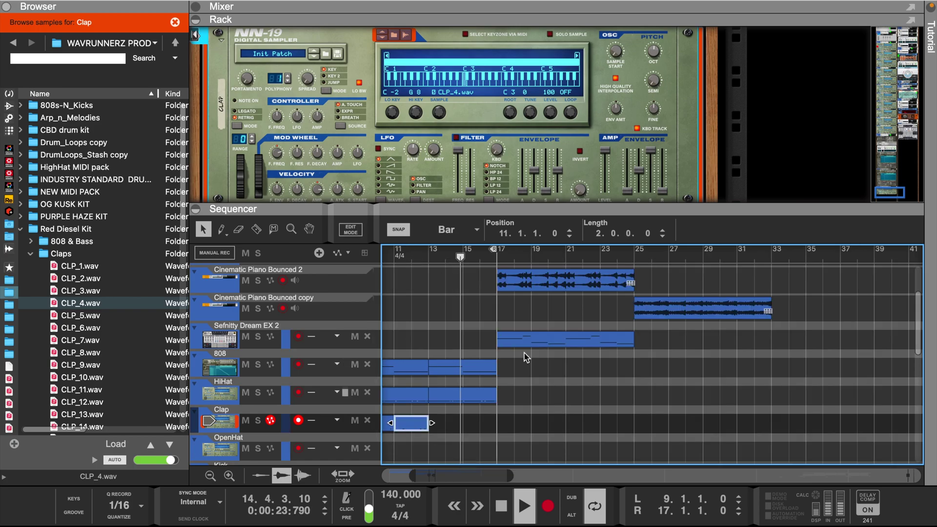
left_click_drag(566, 424, 492, 434)
key("ctrl+d")
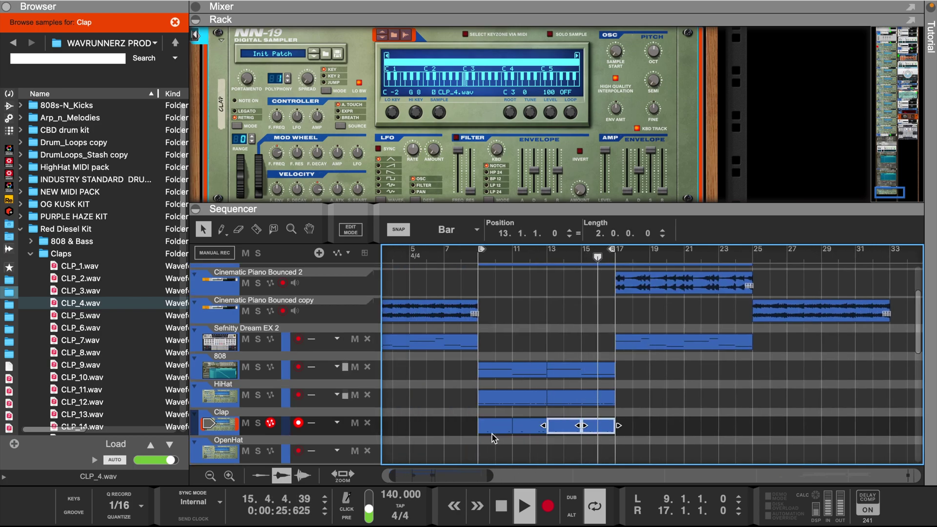
left_click(452, 416)
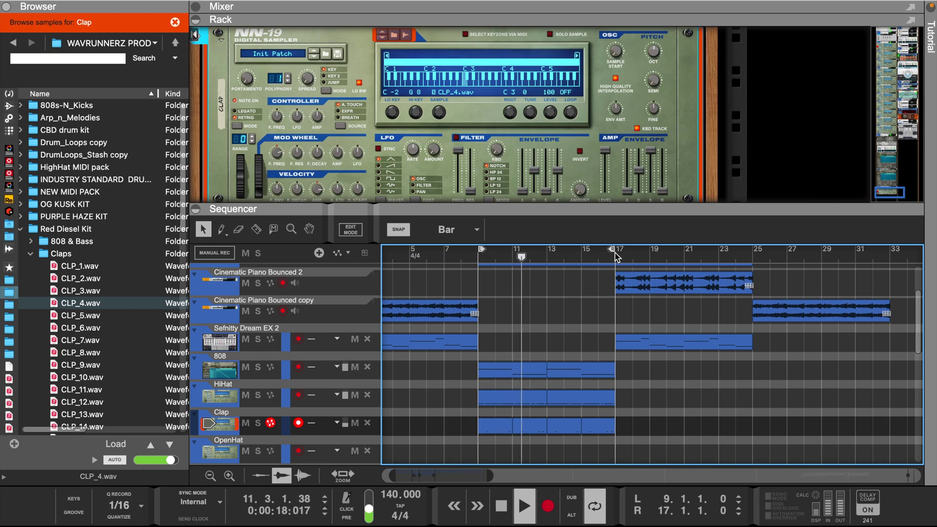
Extend the loop to run from bar 1 to bar 25 and bring the mixer into view above the sequencer.
left_click_drag(614, 252, 751, 265)
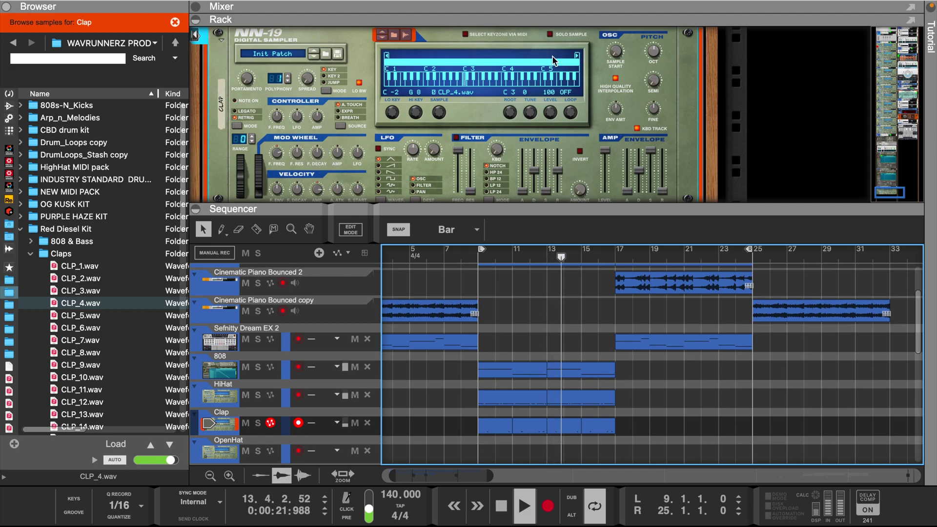
left_click_drag(574, 18, 567, 207)
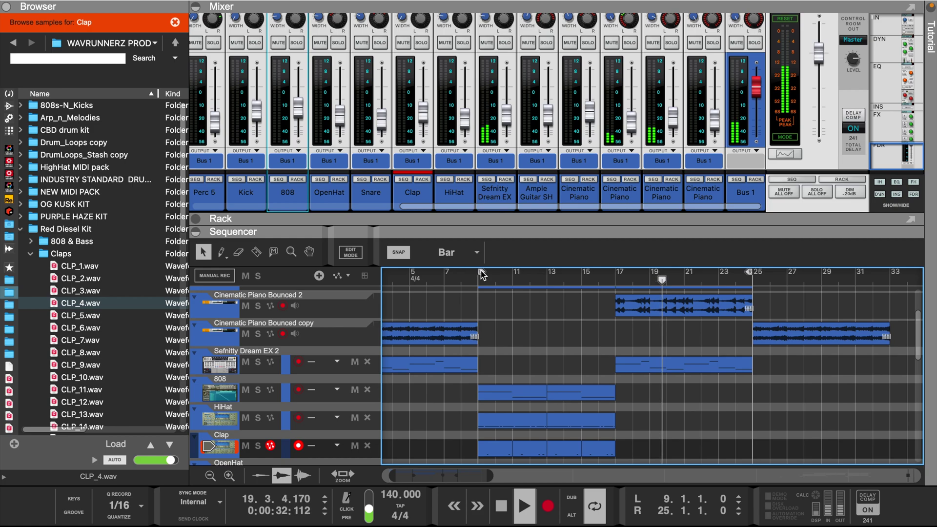
left_click_drag(482, 274, 338, 306)
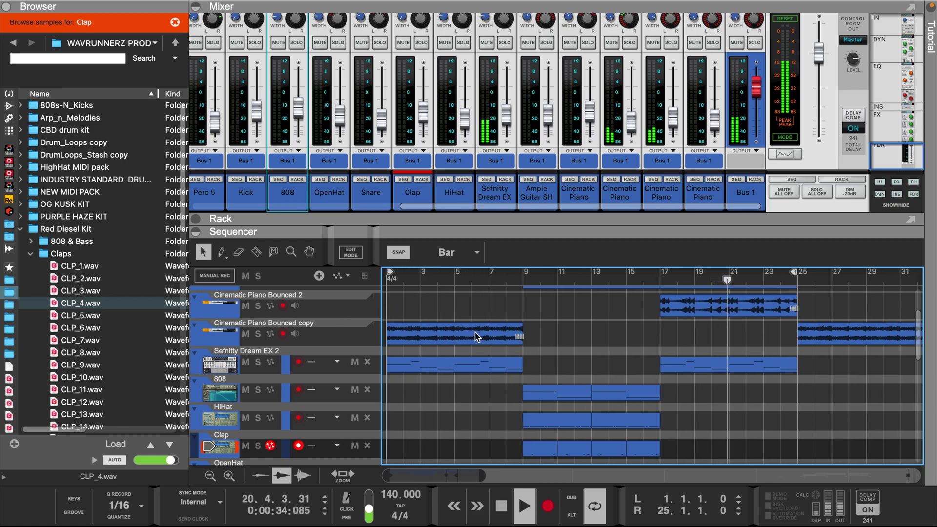
Enlarge the mixer and examine the channel strips and levels of the drum and melody tracks.
scroll(755, 308, "up", 3)
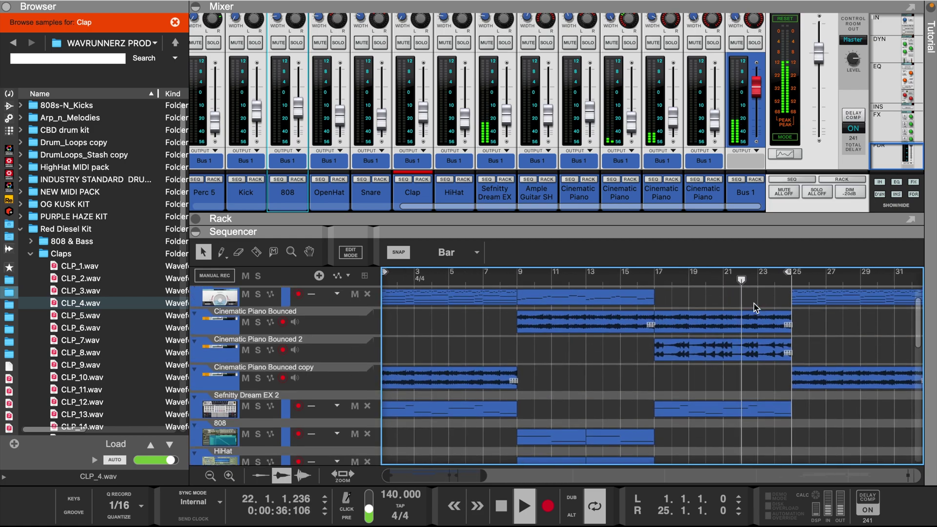
left_click_drag(543, 220, 543, 250)
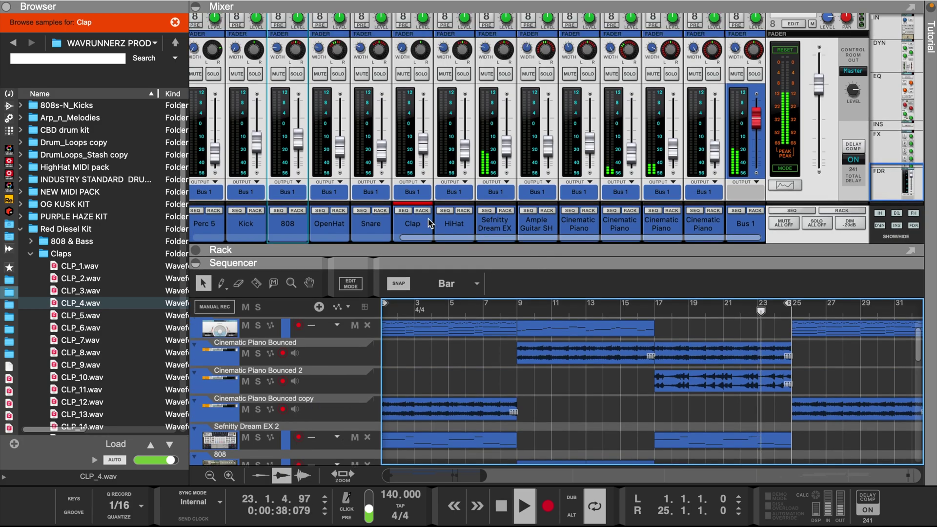
scroll(431, 223, "up", 2)
scroll(432, 224, "left", 3)
scroll(432, 223, "right", 3)
scroll(432, 223, "down", 1)
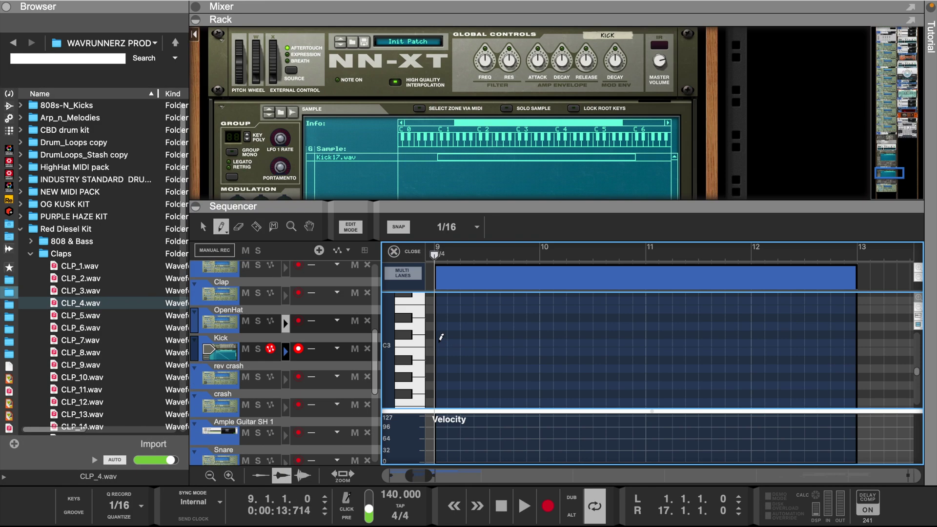
Draw C3 kick notes at 9.1.1, 9.2.3, 9.4.1, 9.4.3, 10.2.1, 11.1.1 and 11.2.3, and raise their velocities.
left_click(439, 340)
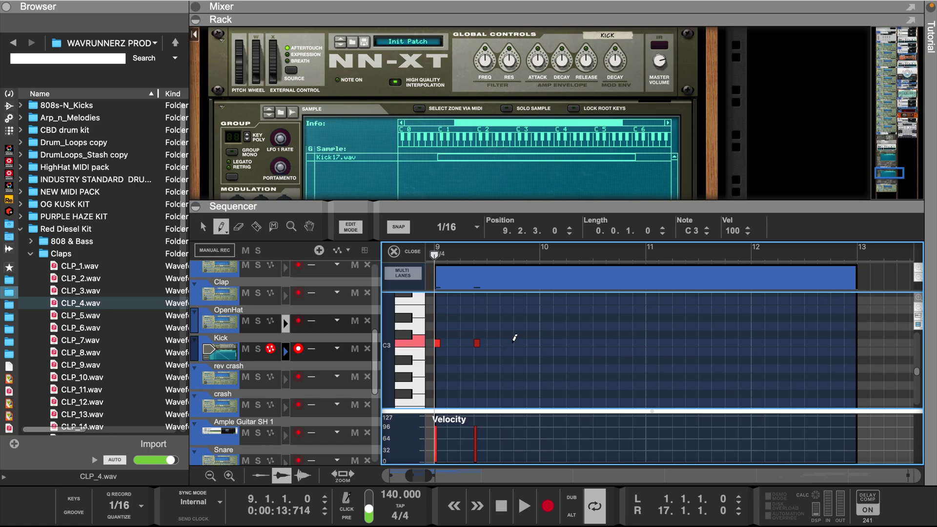
key("space")
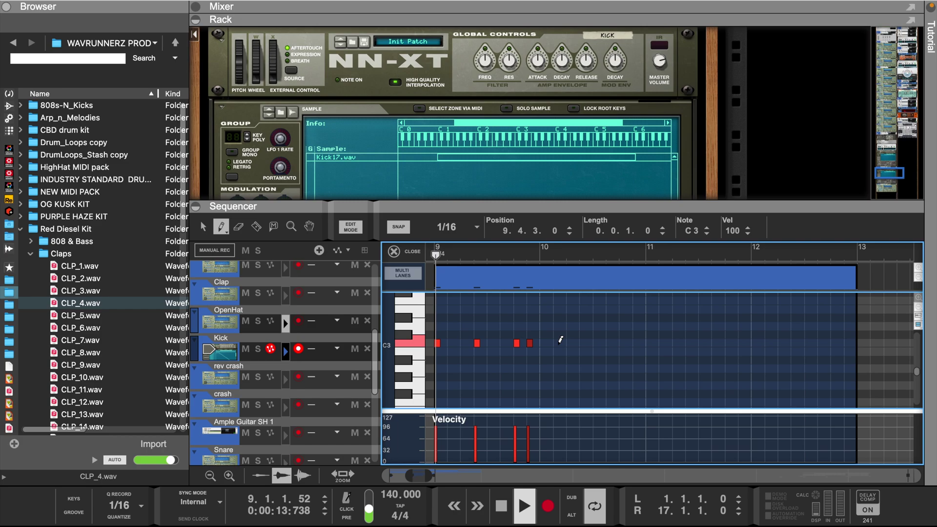
left_click(570, 343)
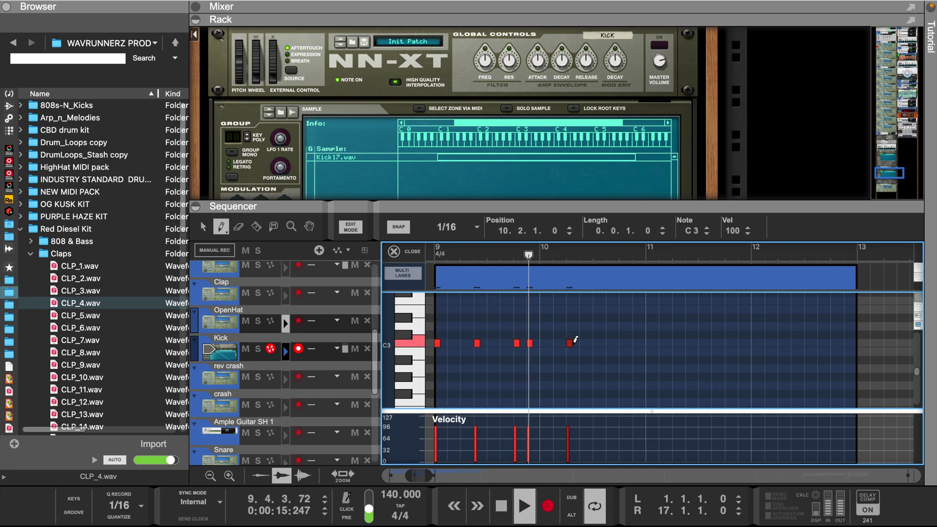
left_click(649, 343)
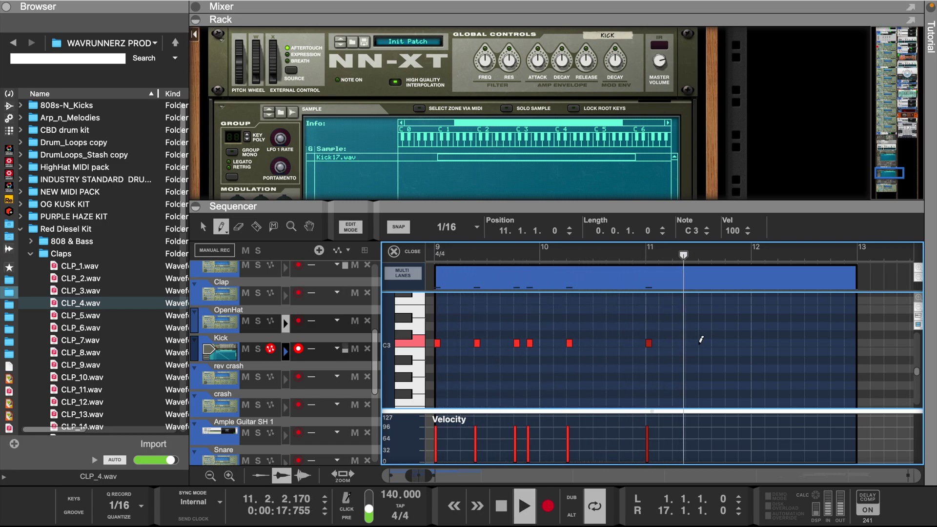
left_click(688, 343)
left_click_drag(697, 422, 451, 362)
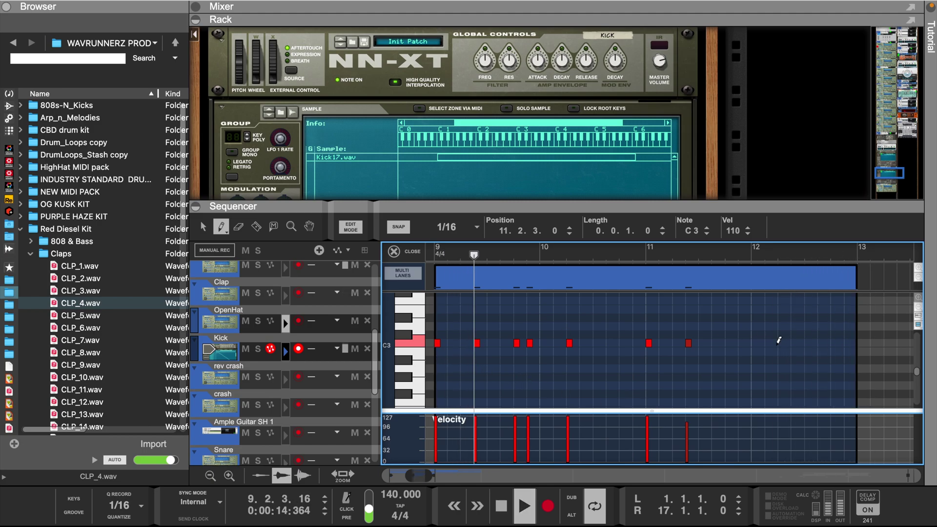
Continue the kick pattern with C3 notes at 11.4.1, 11.4.3, 12.2.1, 12.3.3, 12.4.1 and 12.4.2.
left_click(729, 343)
left_click(742, 343)
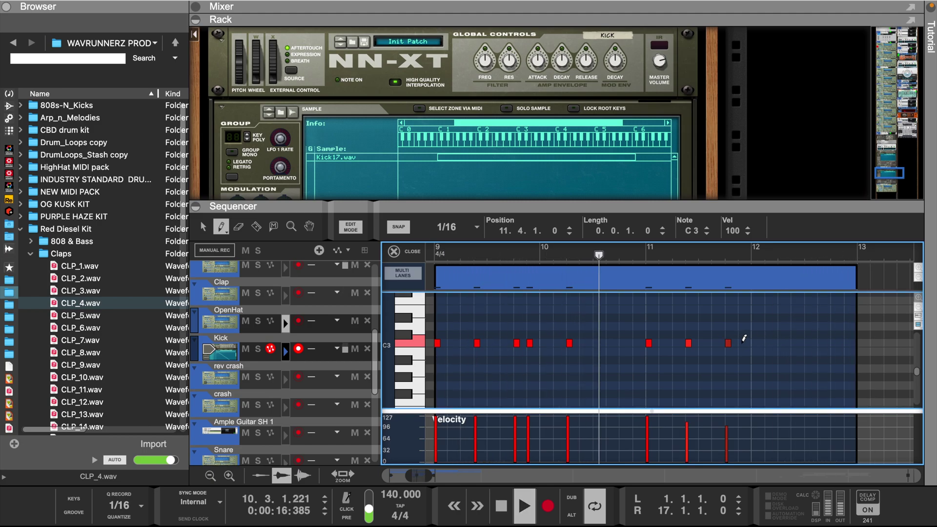
left_click(781, 343)
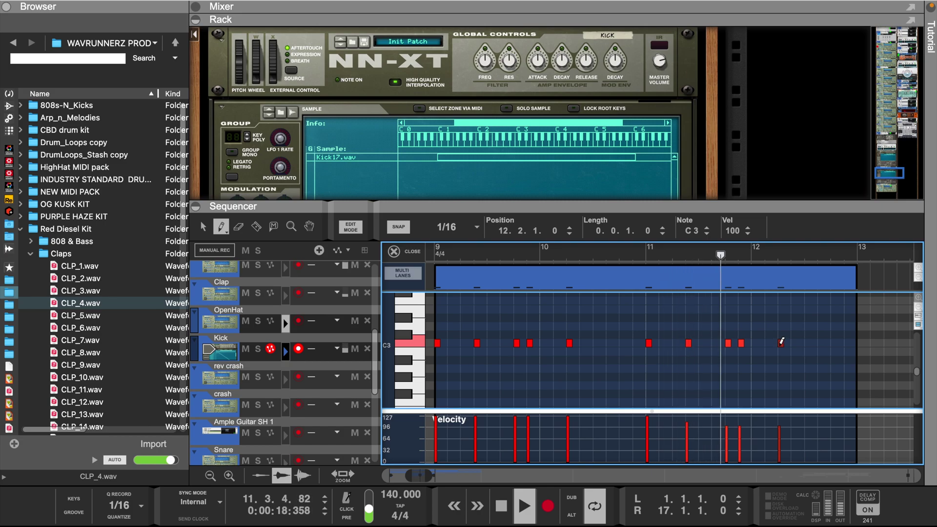
left_click(822, 342)
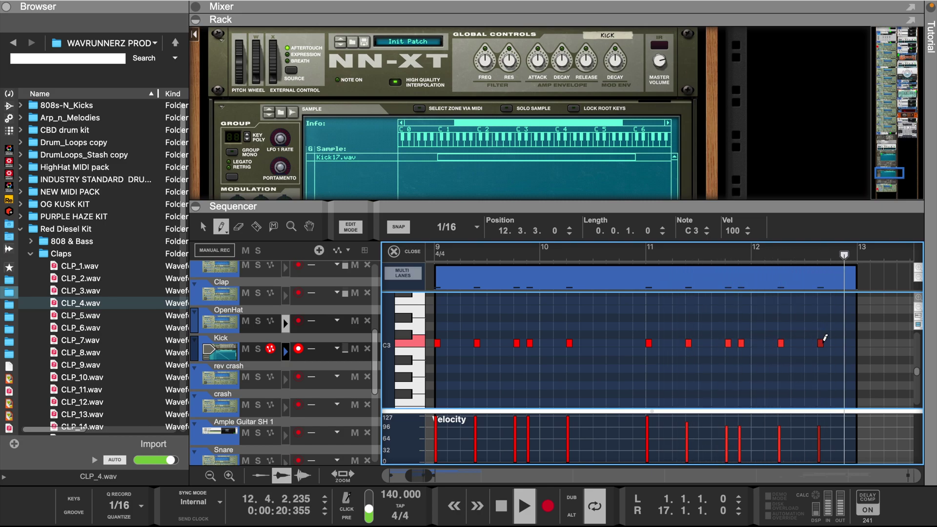
left_click(835, 342)
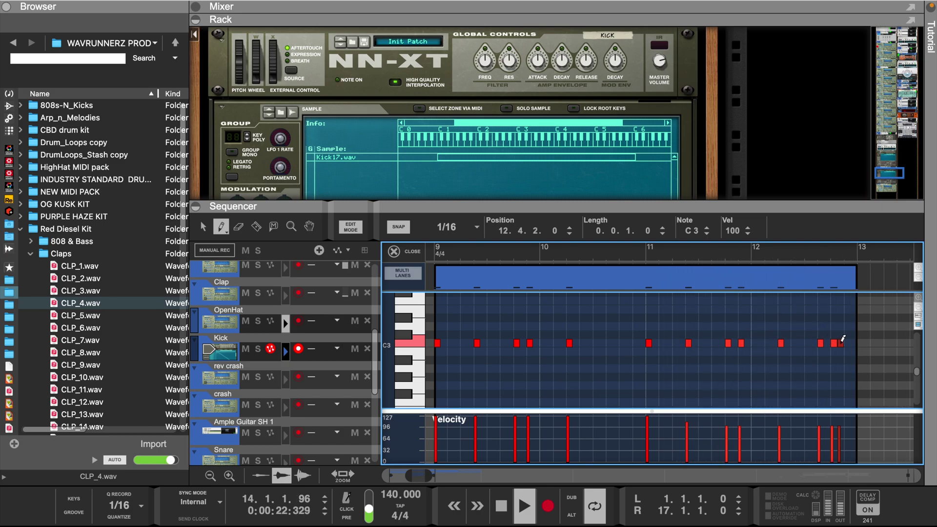
Raise the velocities of the whole kick pattern and duplicate the four-bar kick clip to bar 13.
left_click_drag(855, 419, 678, 419)
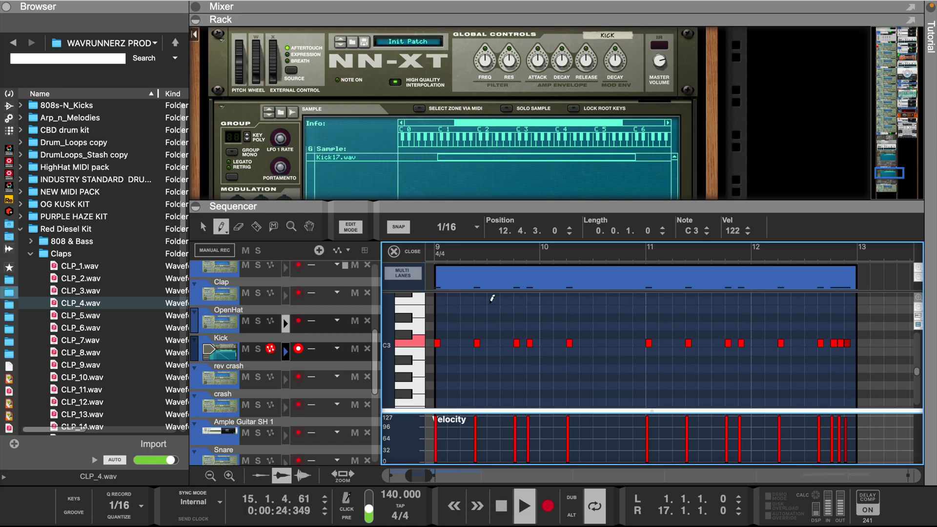
key("space")
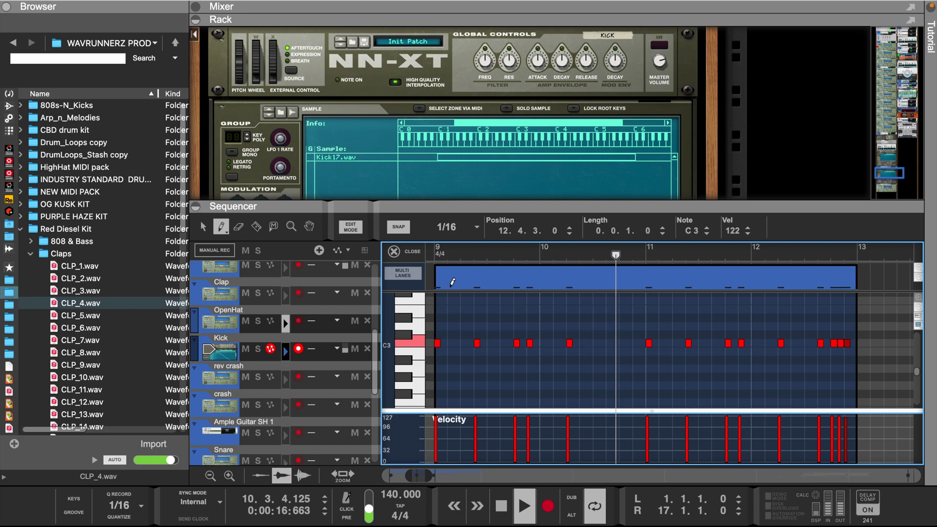
key("q")
left_click(465, 278)
key("super+d")
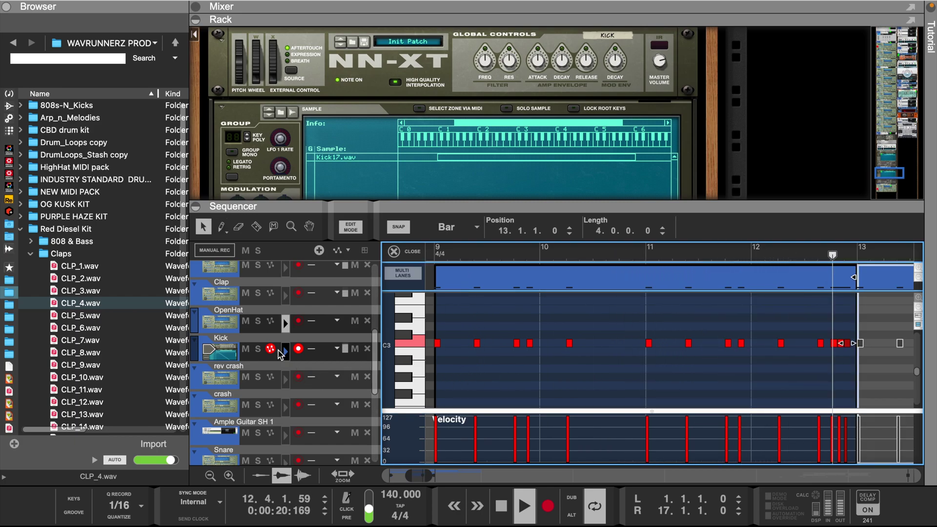
On the OpenHat track, draw 1/8 C3 notes at 9.1.1, 10.2.1, 11.1.1, 12.3.1 and 12.4.1, and raise their velocities.
left_click(280, 325)
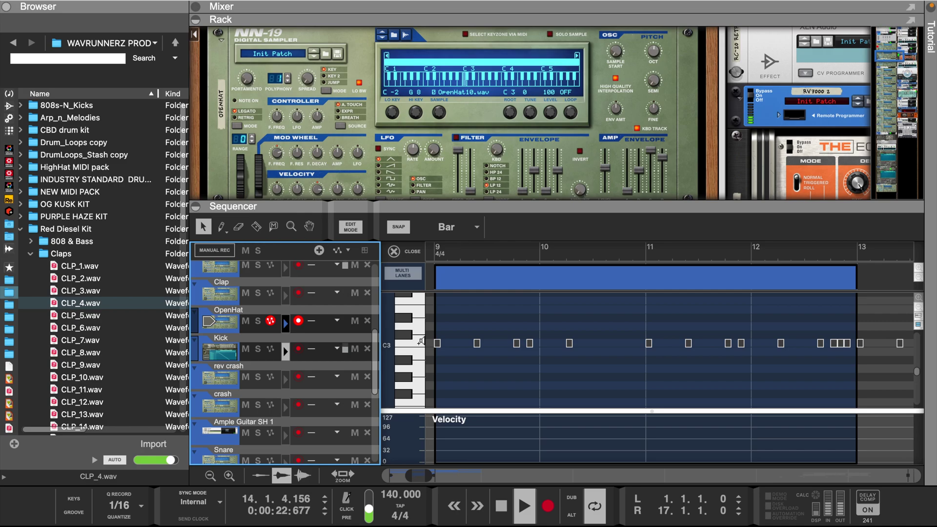
left_click(421, 342)
key("ctrl+5")
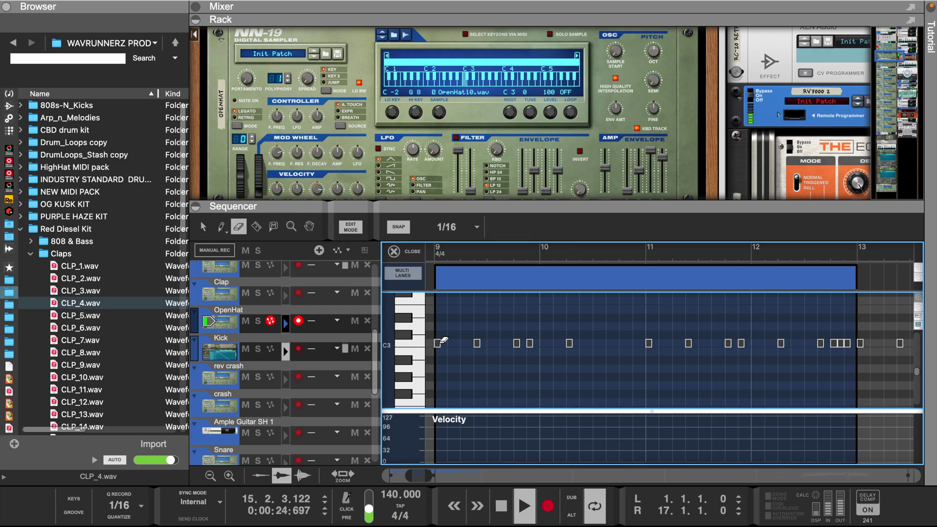
left_click(453, 228)
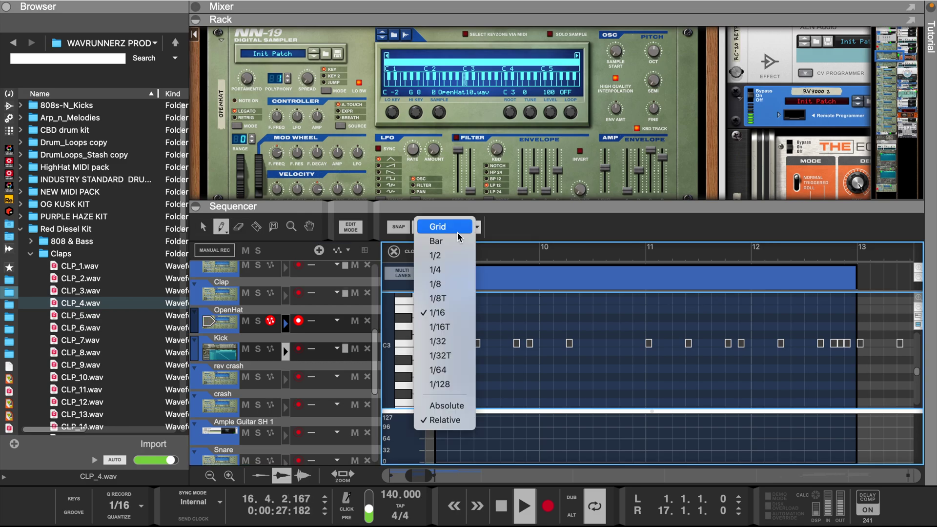
left_click(438, 284)
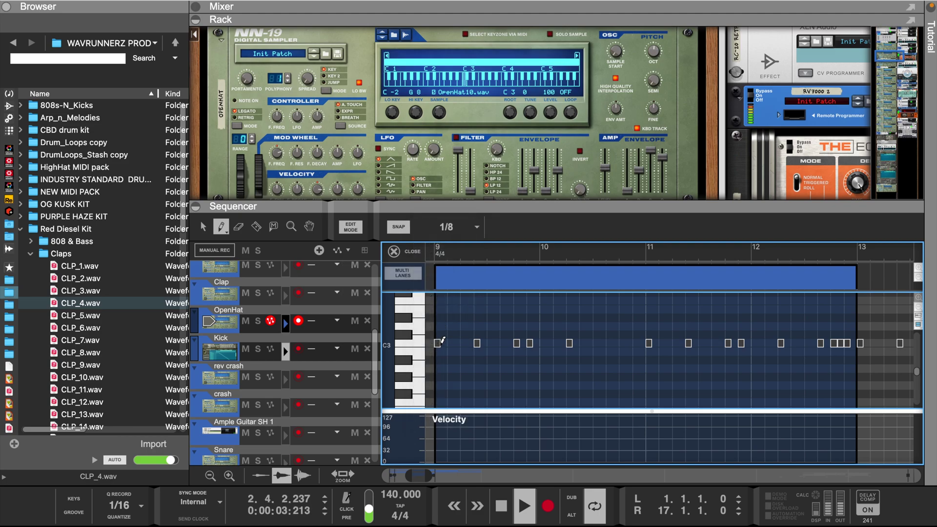
left_click(441, 342)
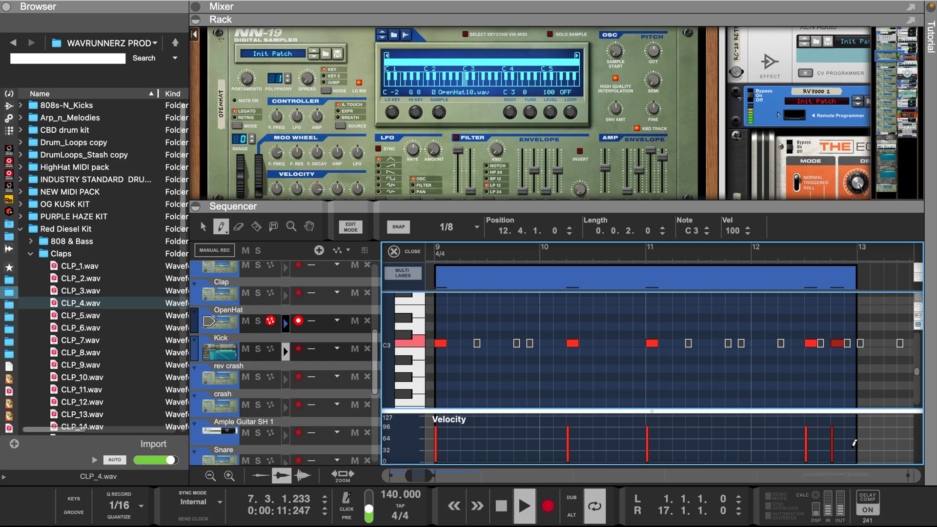
left_click_drag(854, 443, 830, 423)
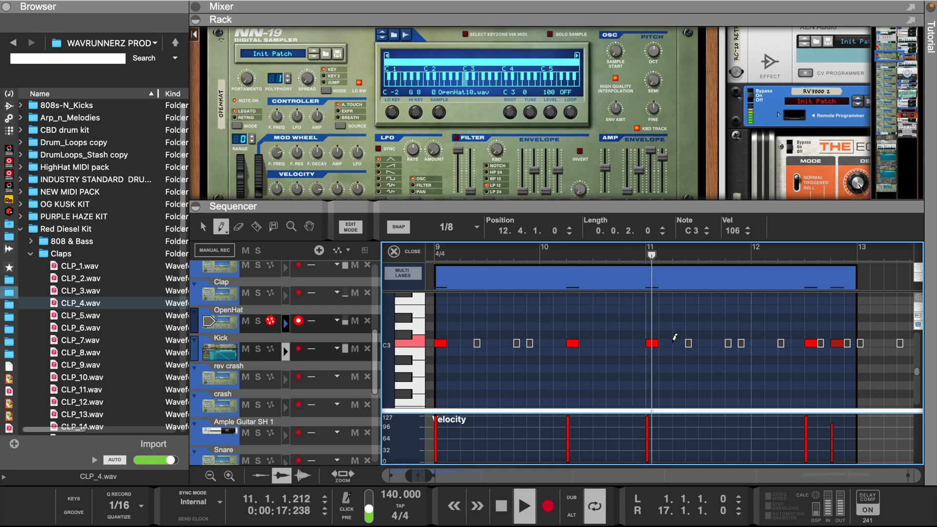
Close the OpenHat clip and duplicate it in the arrangement to start at bar 13.
left_click(395, 251)
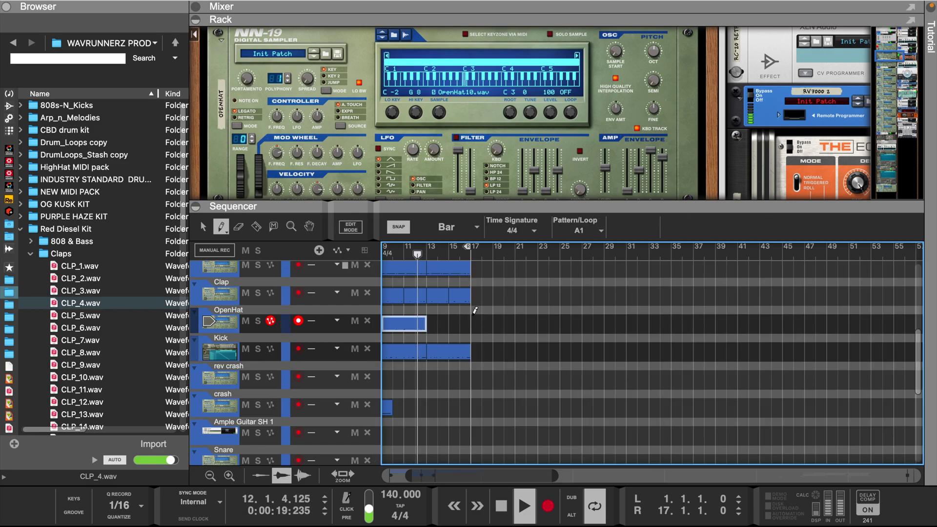
scroll(473, 312, "left", 2)
key("q")
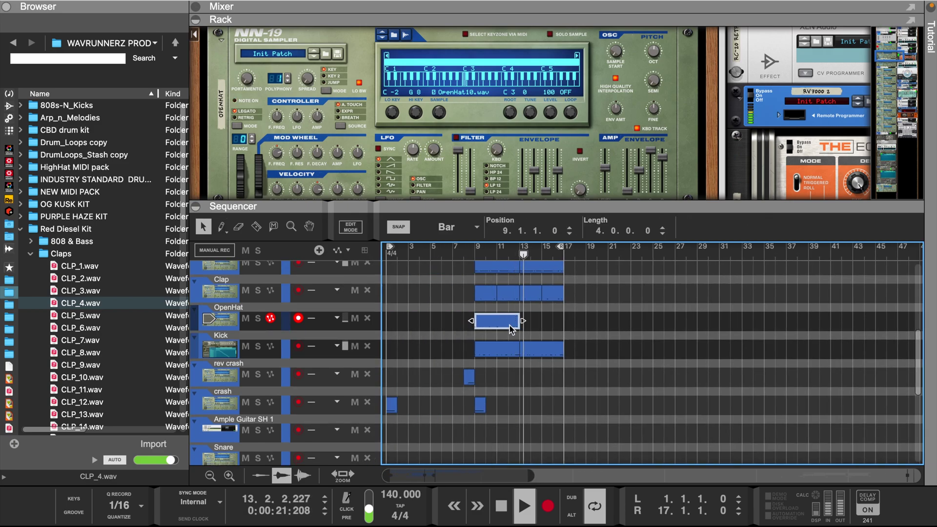
key("ctrl+d")
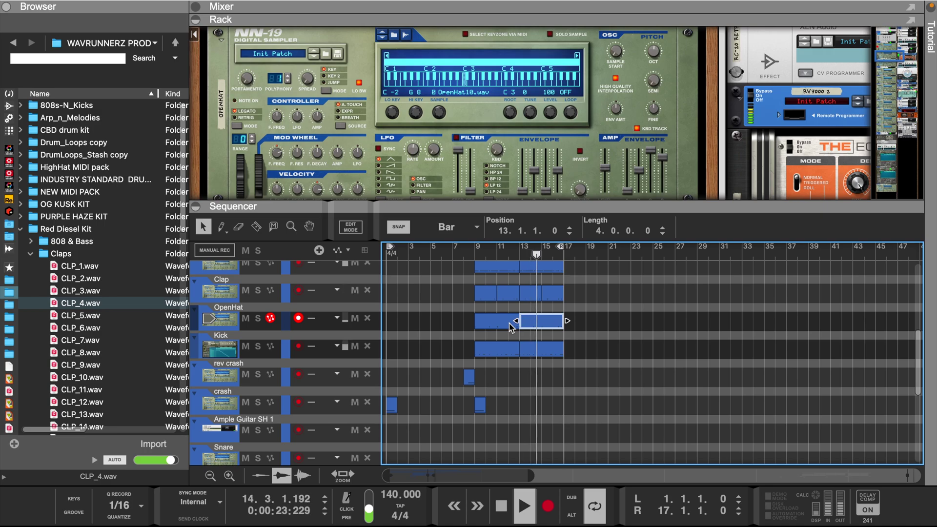
Copy the rev crash clip to bar 16 and the crash clip to bar 17.
scroll(509, 327, "up", 1)
left_click_drag(496, 405, 564, 406)
scroll(565, 407, "up", 5)
scroll(564, 407, "up", 2)
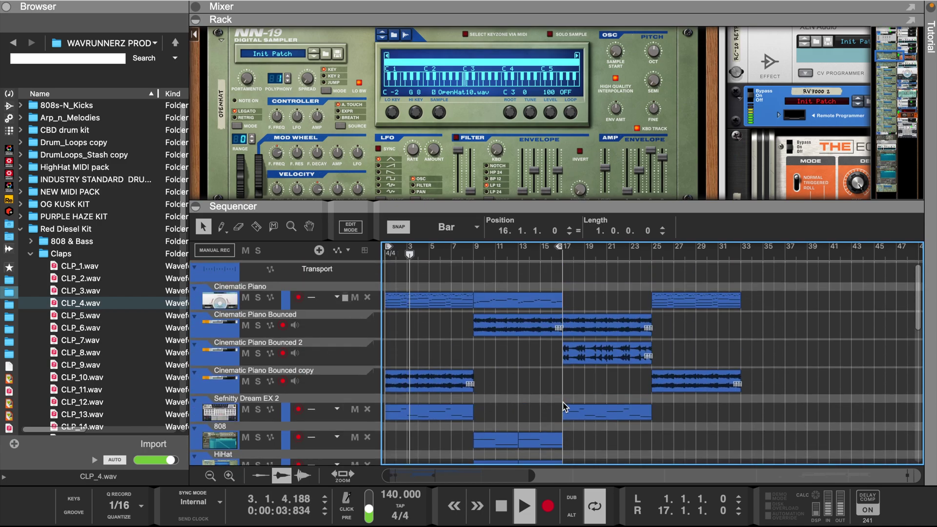
Extend the loop end to bar 33 and duplicate the 808, HiHat, Clap and OpenHat clips into bars 17 to 25.
scroll(565, 407, "down", 1)
left_click_drag(540, 211, 542, 30)
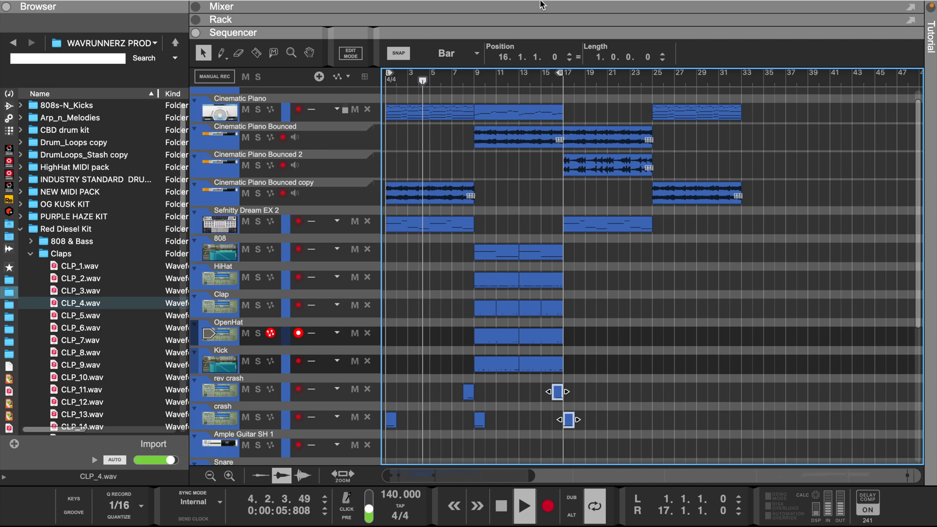
left_click_drag(571, 73, 737, 73)
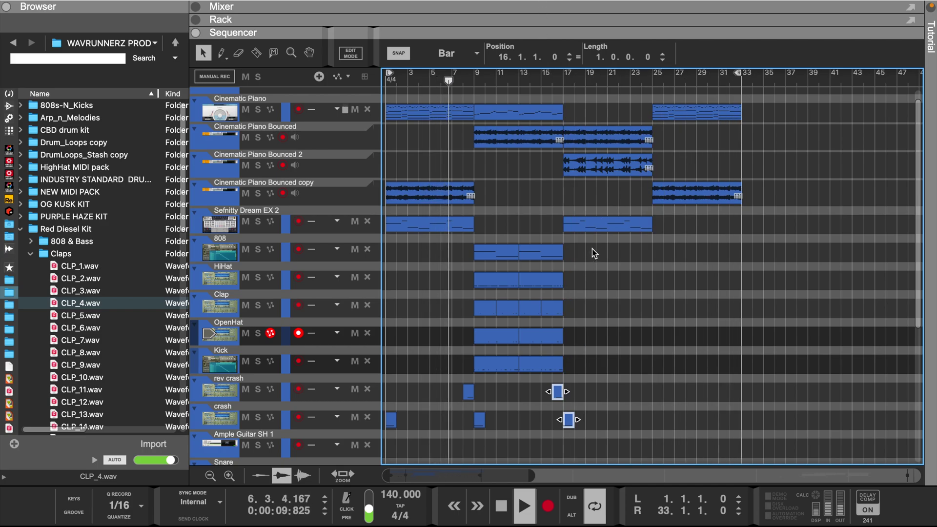
left_click_drag(593, 249, 493, 337)
key("ctrl+d")
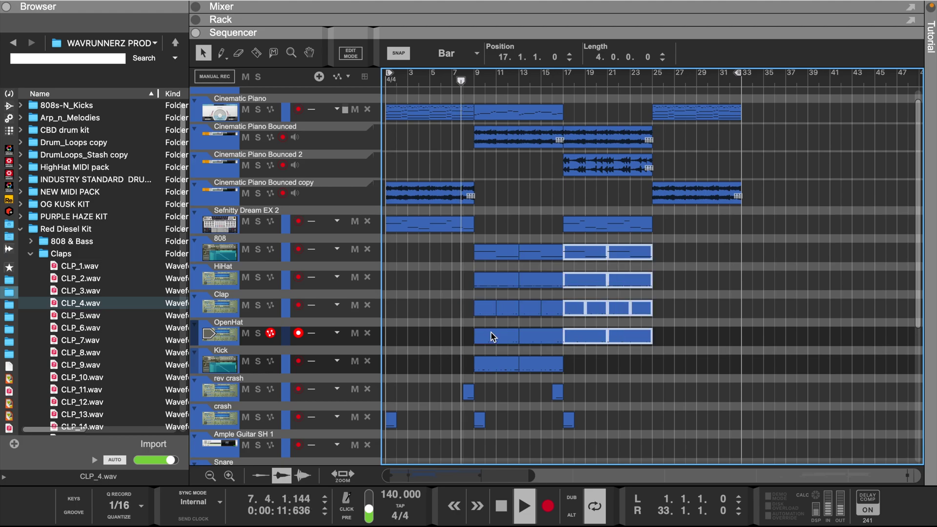
With 1/16 snap, shorten the HiHat, Clap, OpenHat and Kick clips to end at bar 16, and set the rev crash clip there to length 0.3.2.
left_click_drag(552, 382, 554, 285)
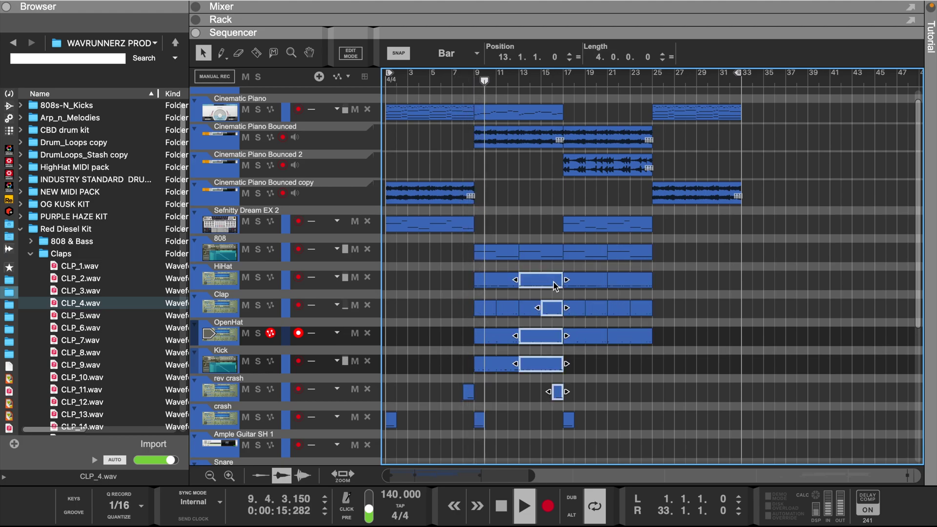
left_click(446, 53)
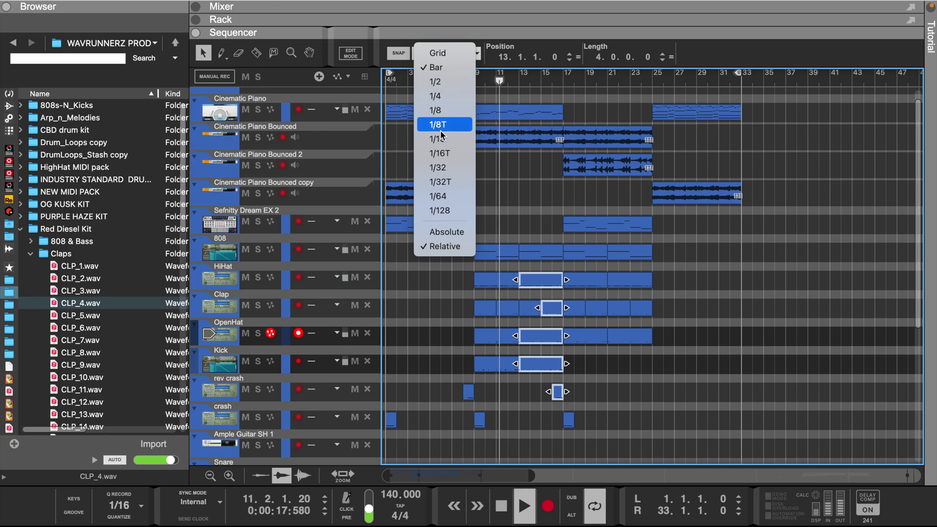
left_click(573, 292)
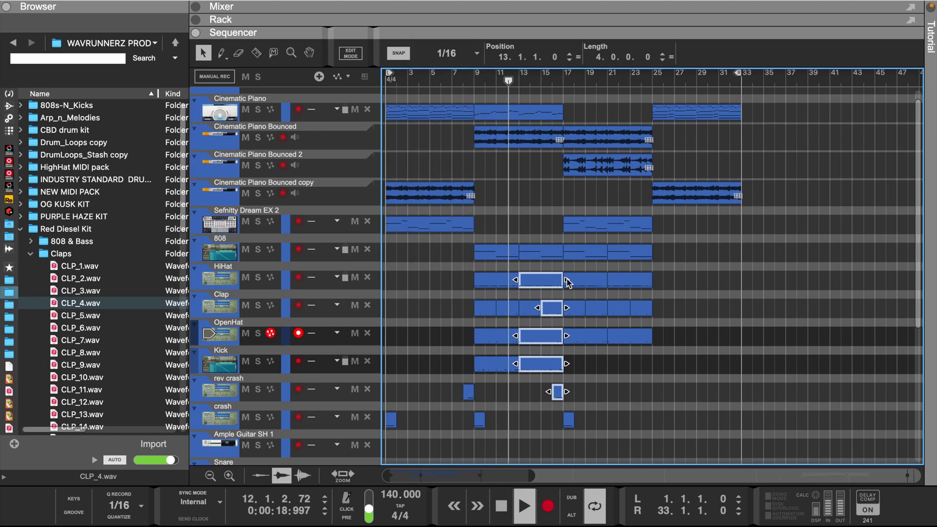
left_click_drag(567, 282, 561, 276)
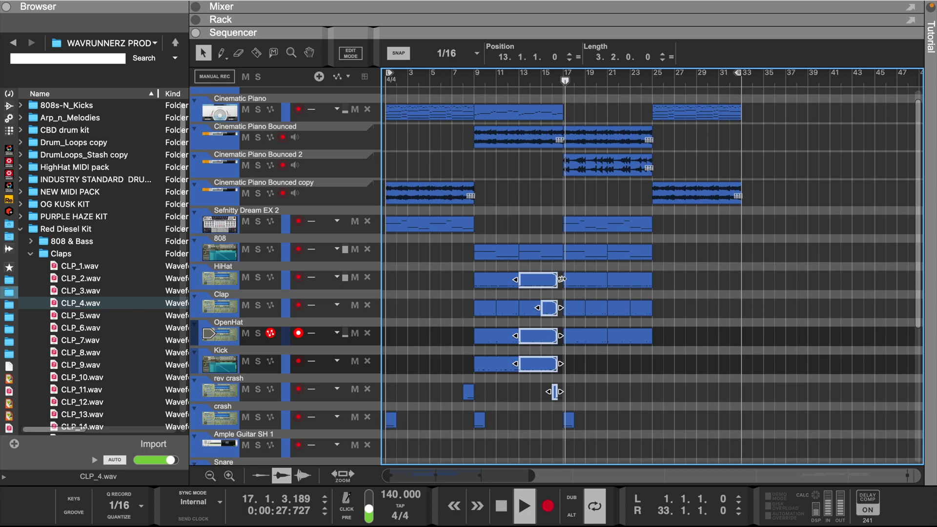
left_click_drag(561, 278, 555, 281)
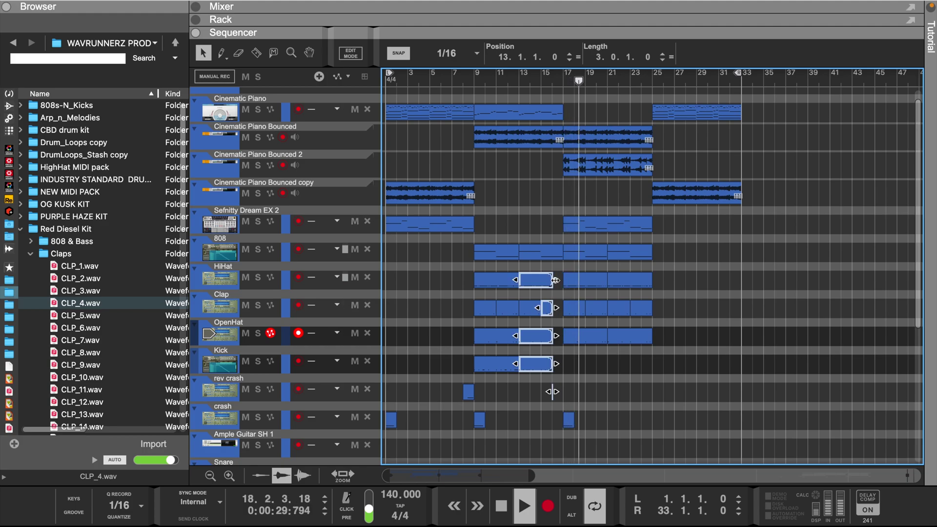
left_click(567, 402)
left_click_drag(521, 394, 563, 392)
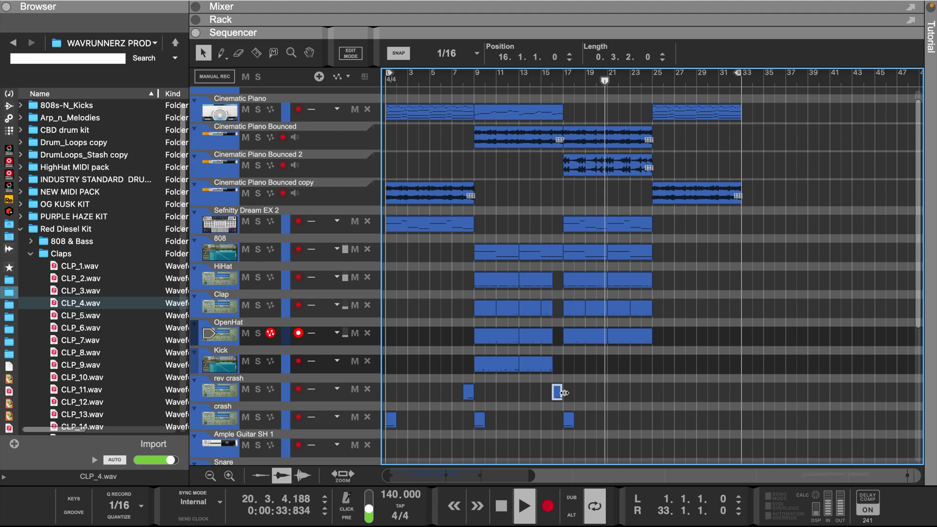
Trim the ends of the last 808, HiHat, Clap and OpenHat clips together, leaving those from bar 21 at length 2.3.3.
left_click_drag(665, 250, 644, 336)
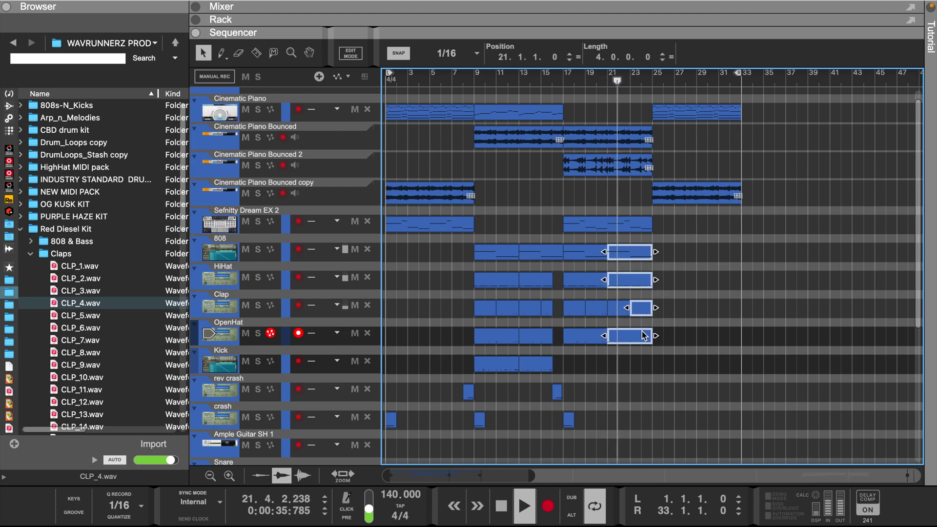
left_click_drag(655, 251, 643, 253)
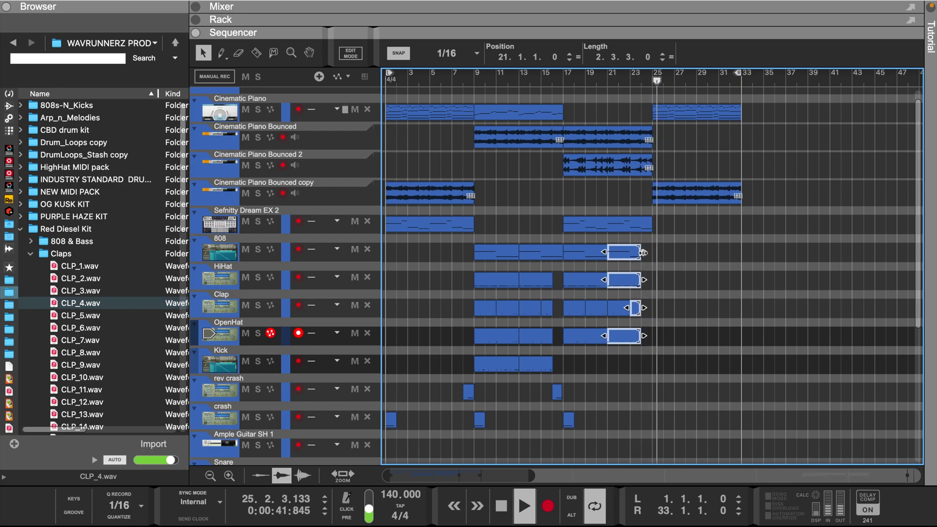
left_click(659, 257)
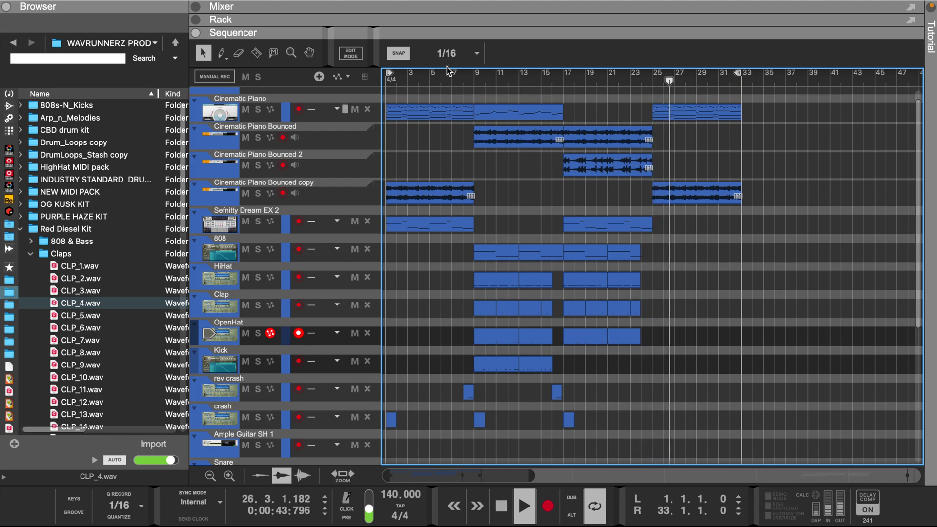
With 1/8 snap, extend the last 808 clip to bar 25 and the last HiHat, Clap and OpenHat clips to bar 24.
left_click(457, 57)
left_click(436, 110)
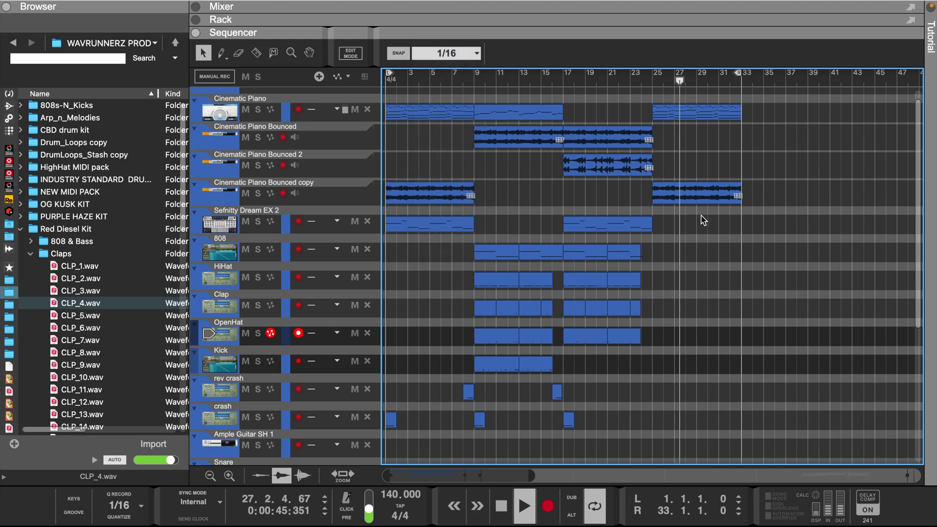
left_click(634, 252)
left_click_drag(643, 252, 629, 342)
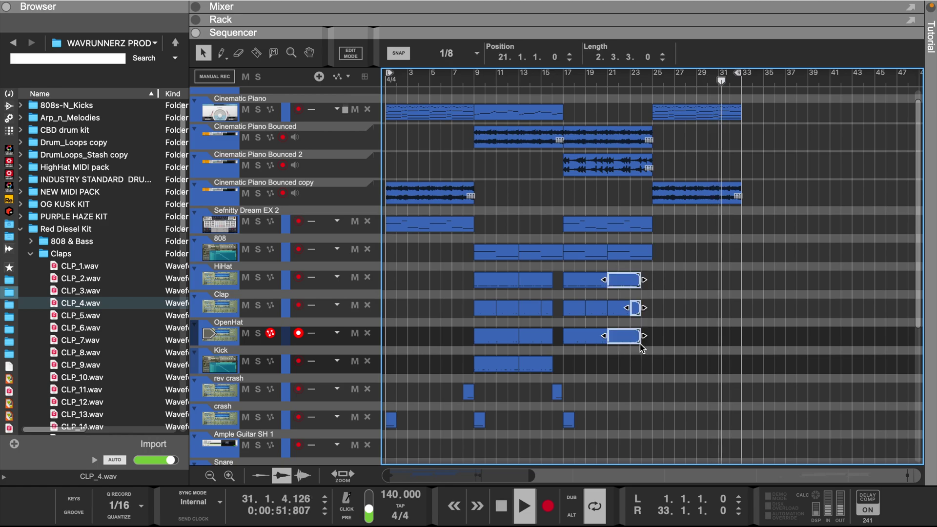
left_click_drag(645, 279, 646, 280)
left_click(677, 279)
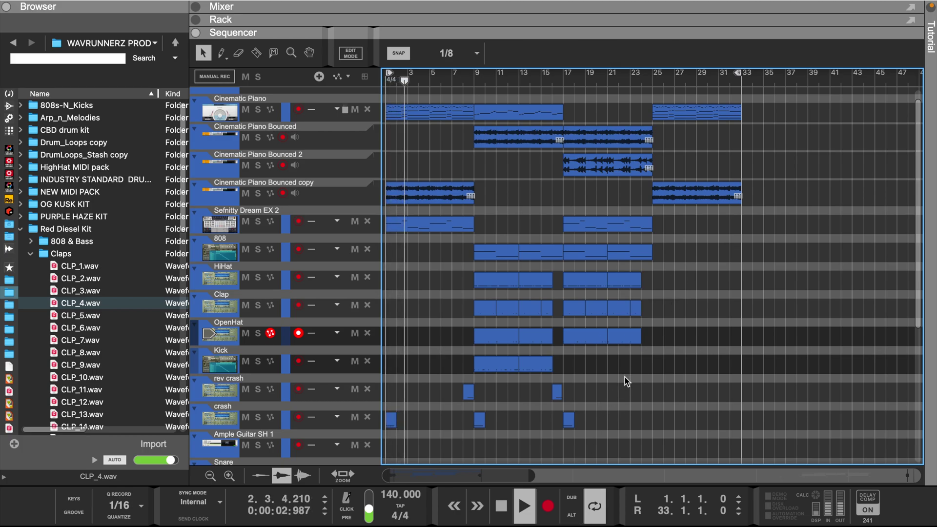
Copy the rev crash clips to bars 24 and 32 with the crashes at 25 and 33, and extend the bar 16 rev crash to one bar.
left_click_drag(624, 380, 444, 433)
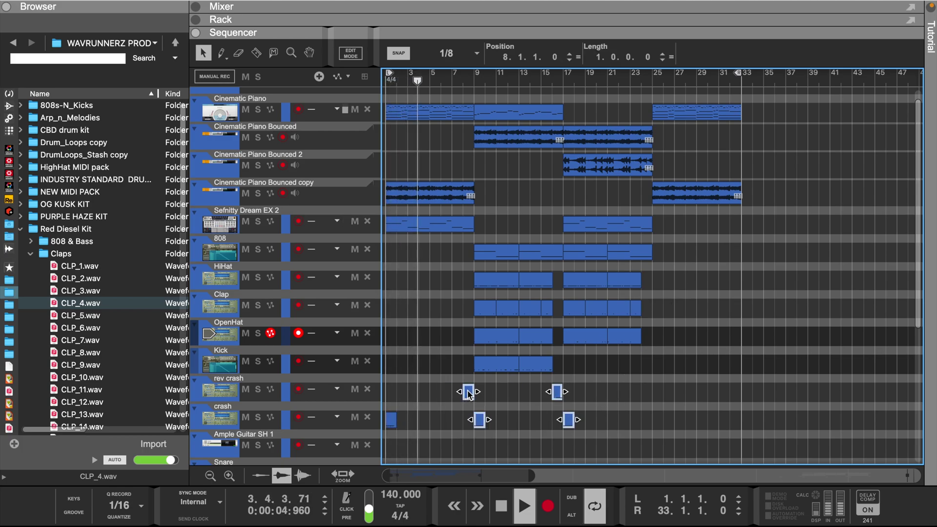
left_click_drag(469, 393, 647, 390)
left_click(710, 344)
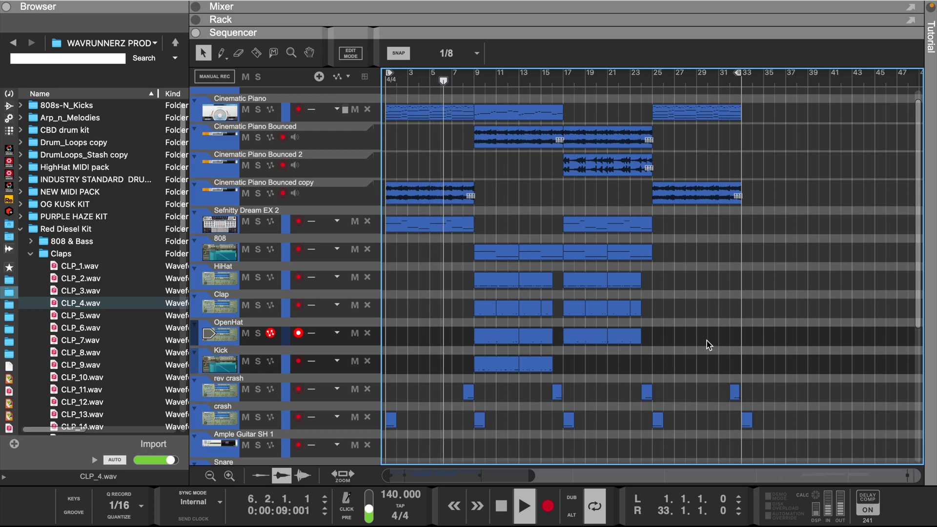
left_click(557, 392)
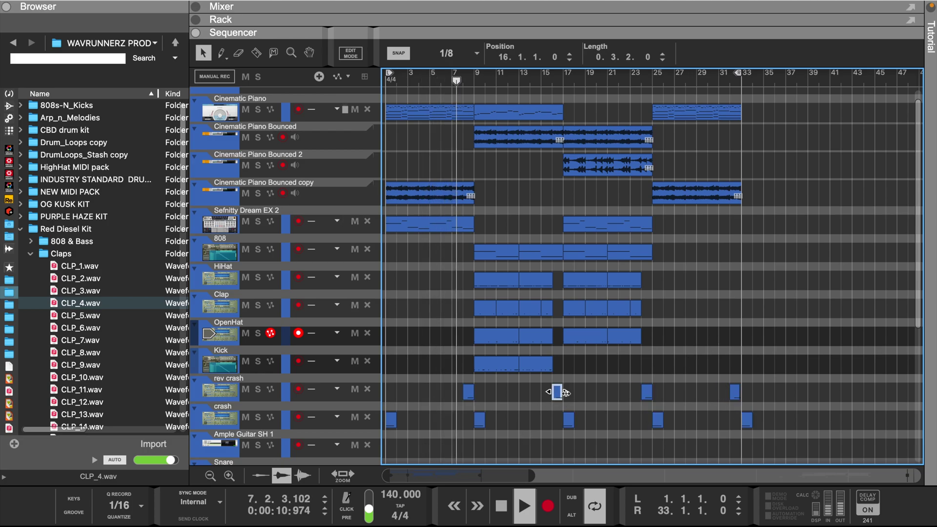
left_click_drag(569, 393, 568, 395)
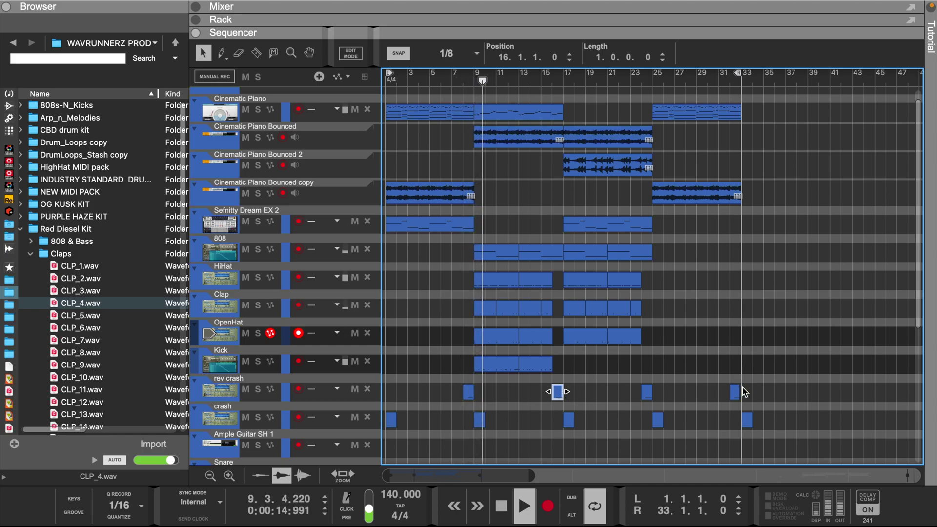
Duplicate the Sefnitty Dream EX 2 clip to bar 25 and delete the one at bar 17.
left_click(603, 226)
key("ctrl+d")
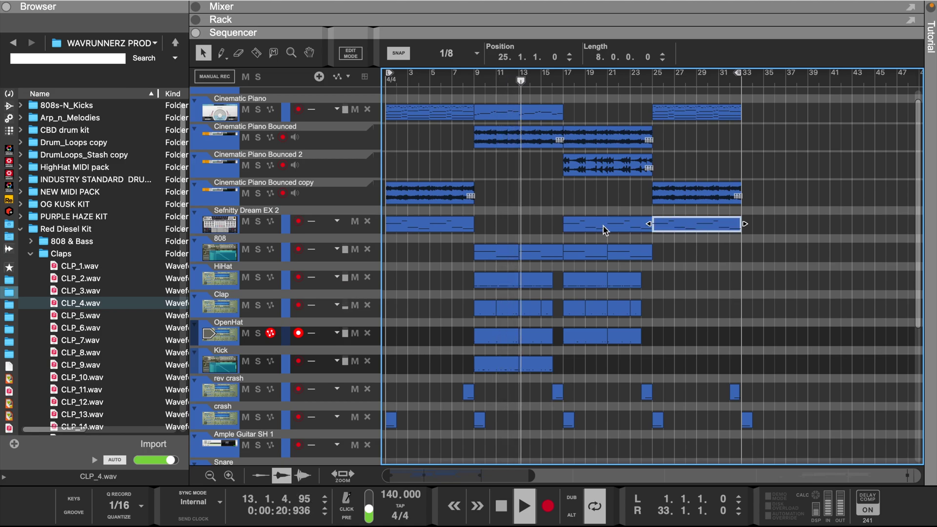
left_click_drag(603, 226, 799, 217)
key("Delete")
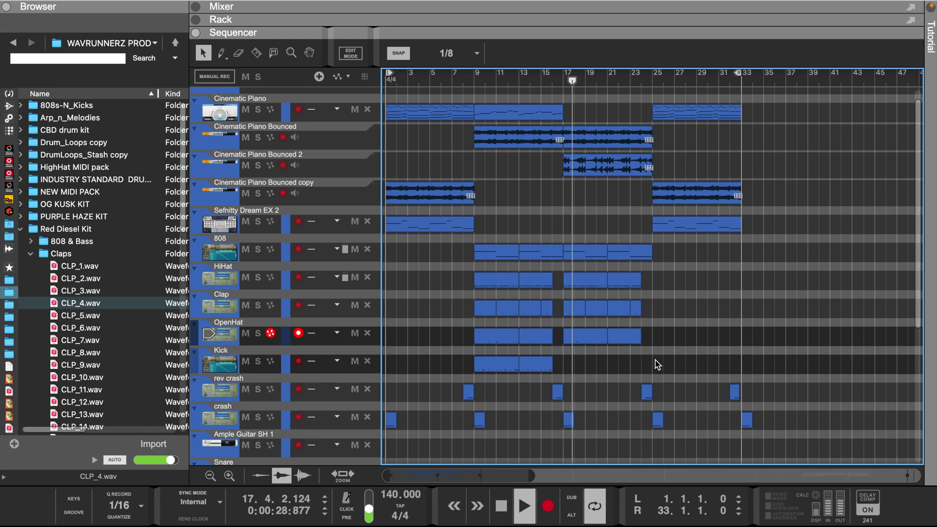
Extend the end of the rev crash clip at bar 32 to a length of 1.0.2.0.
left_click(736, 392)
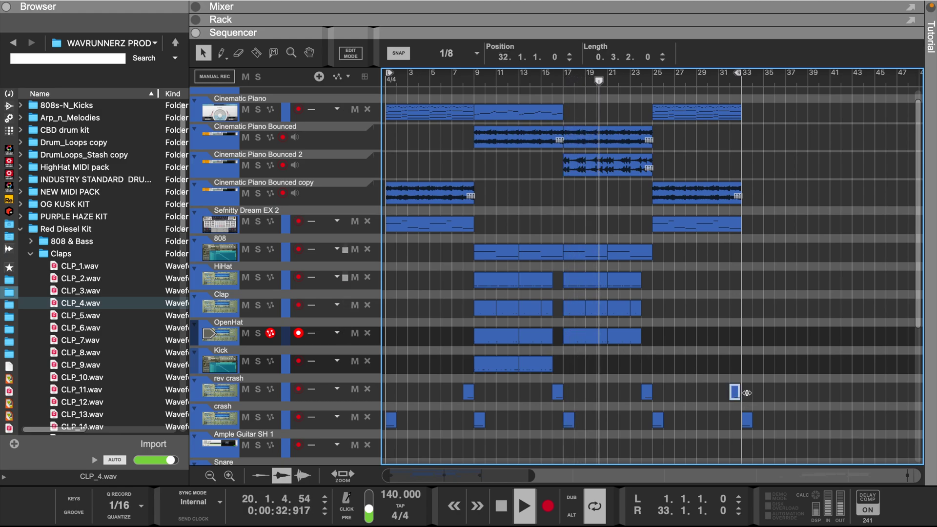
left_click_drag(746, 392, 747, 392)
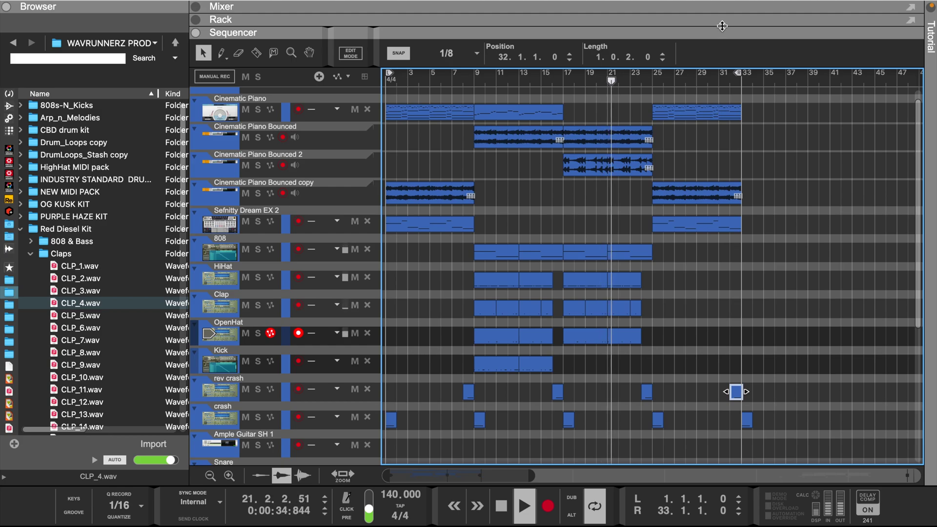
Show the mixer above the sequencer and set the Sefnitty Dream EX channel level to -22.80 dB.
left_click_drag(726, 20, 712, 379)
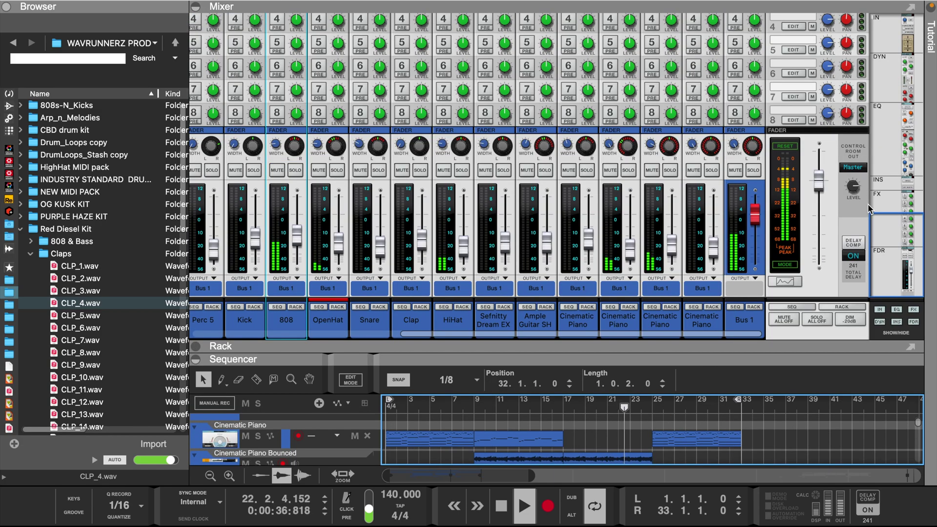
left_click(855, 191)
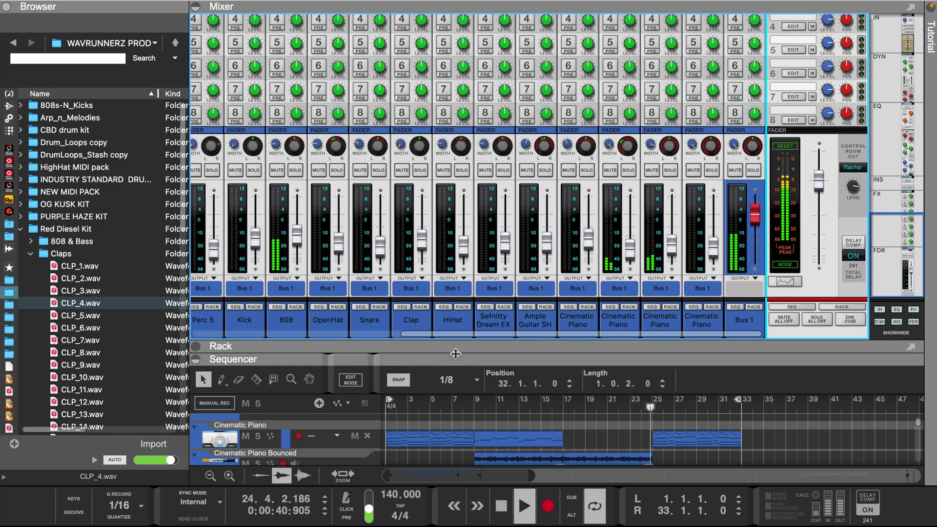
left_click_drag(454, 358, 469, 227)
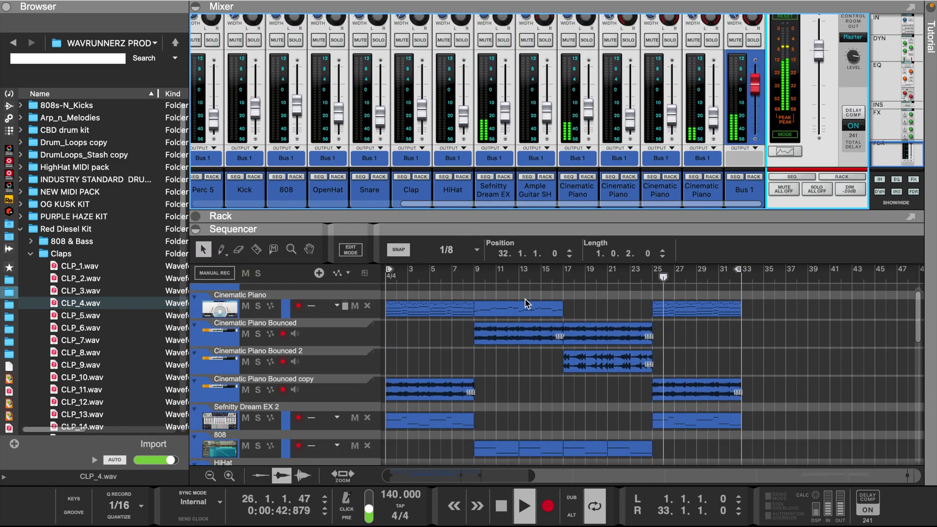
left_click(506, 114)
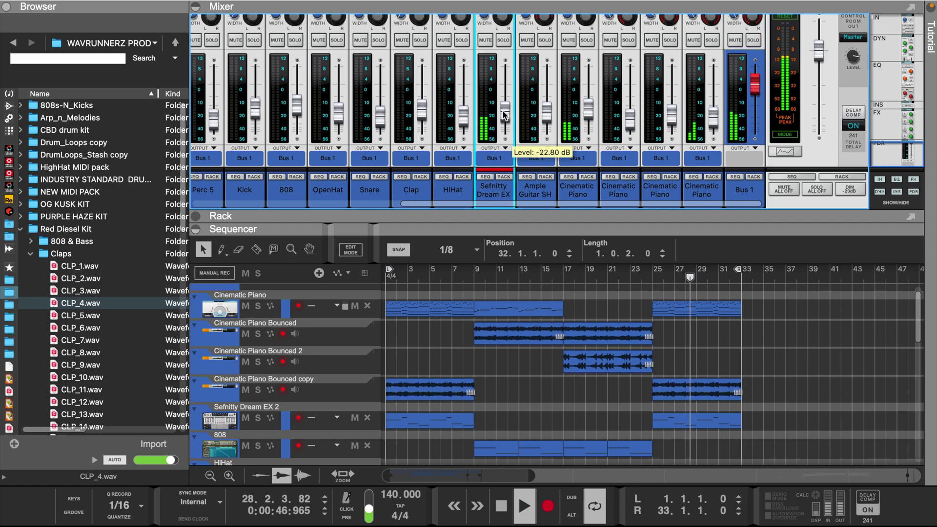
Move the loop start to bar 9 and set the sequencer snap to Bar.
left_click_drag(390, 273, 480, 278)
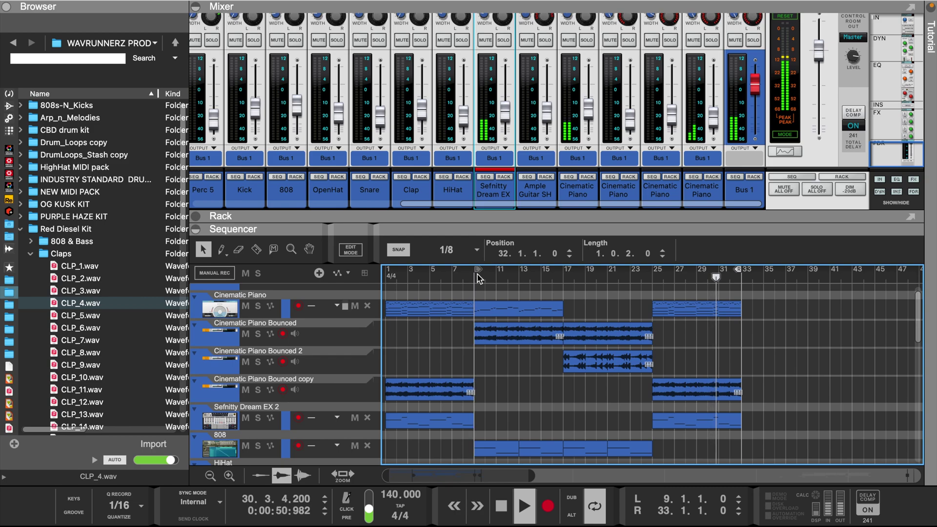
left_click(442, 262)
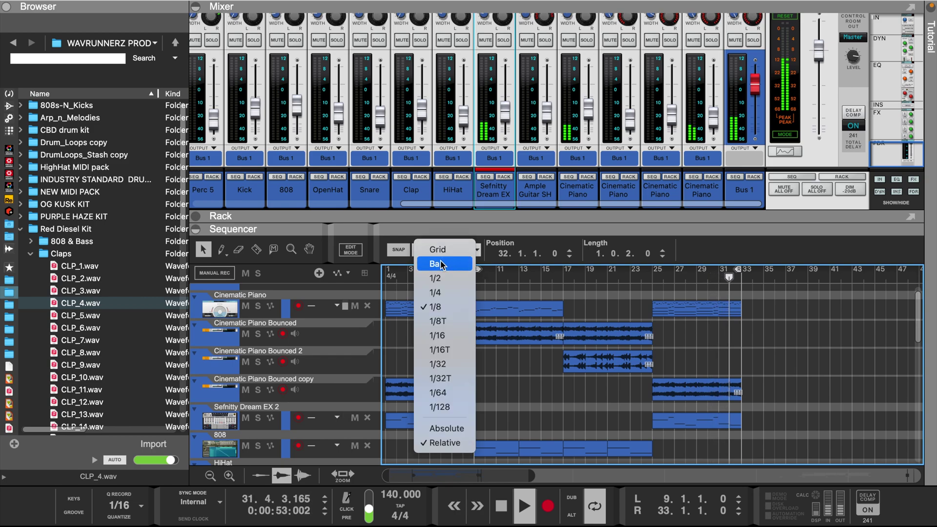
left_click(442, 265)
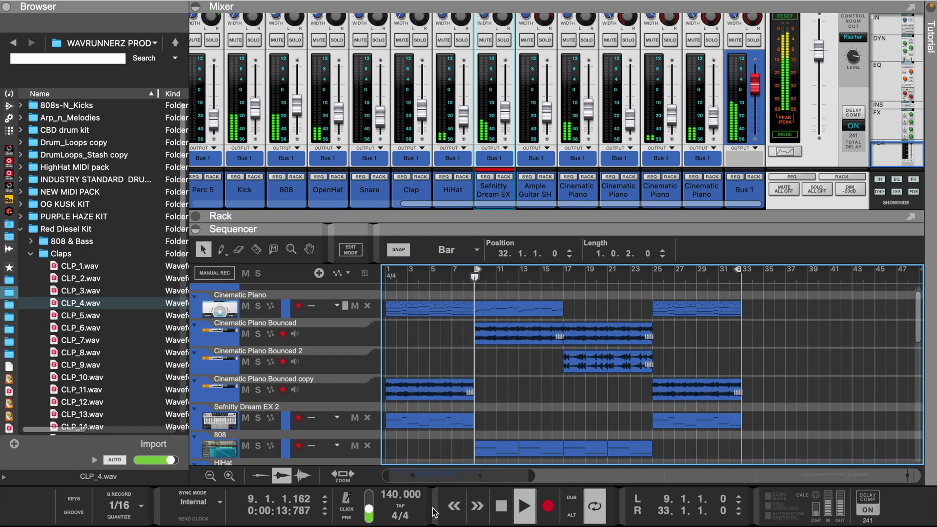
Return the loop start to bar 1.
left_click_drag(531, 475, 508, 477)
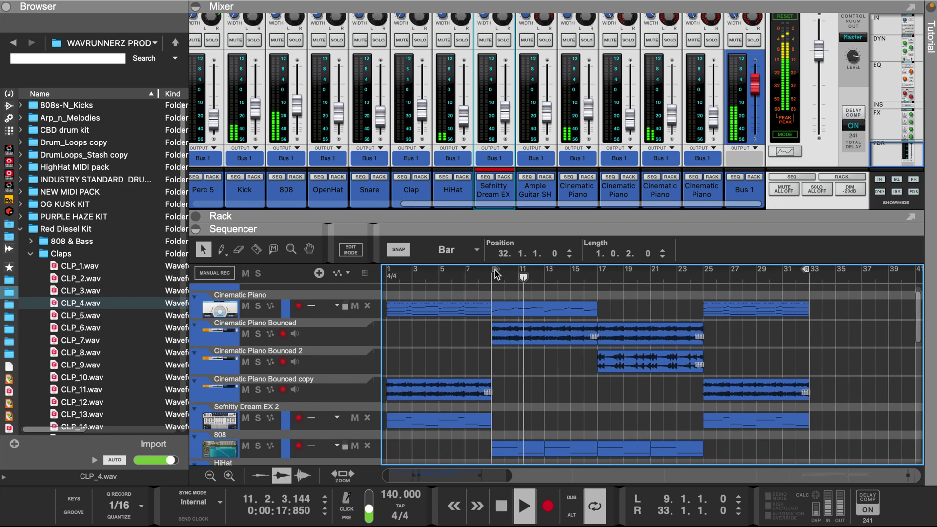
left_click_drag(496, 273, 355, 273)
Move the Kick channel strip in the mixer between the Snare and Clap channels.
scroll(239, 171, "left", 5)
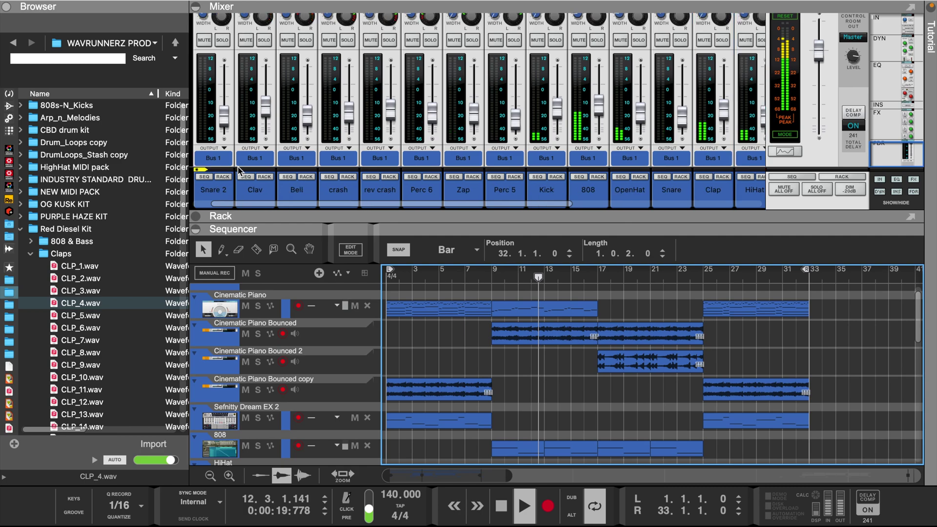
left_click_drag(591, 188, 699, 190)
scroll(659, 184, "right", 1)
scroll(660, 189, "right", 4)
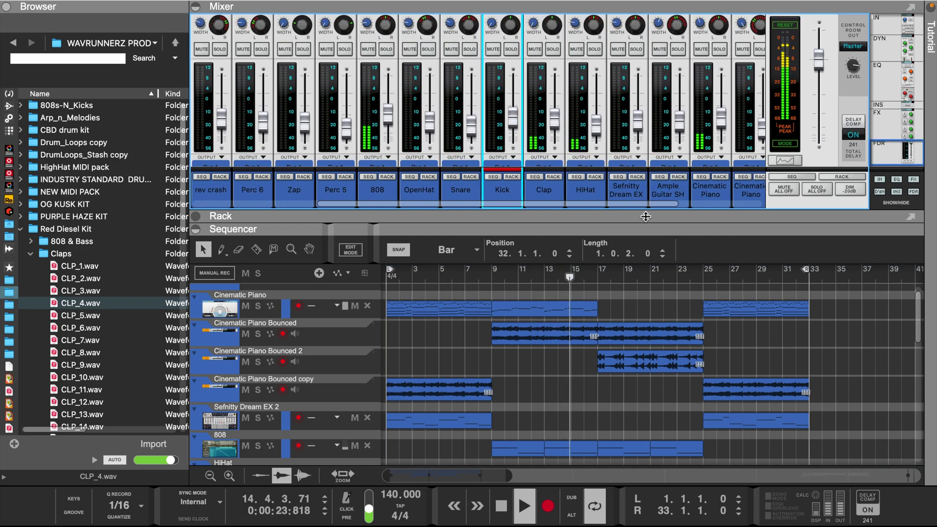
Enlarge the mixer area, reduce the track height in the sequencer, and check the OpenHat channel's pan.
left_click_drag(646, 217, 646, 280)
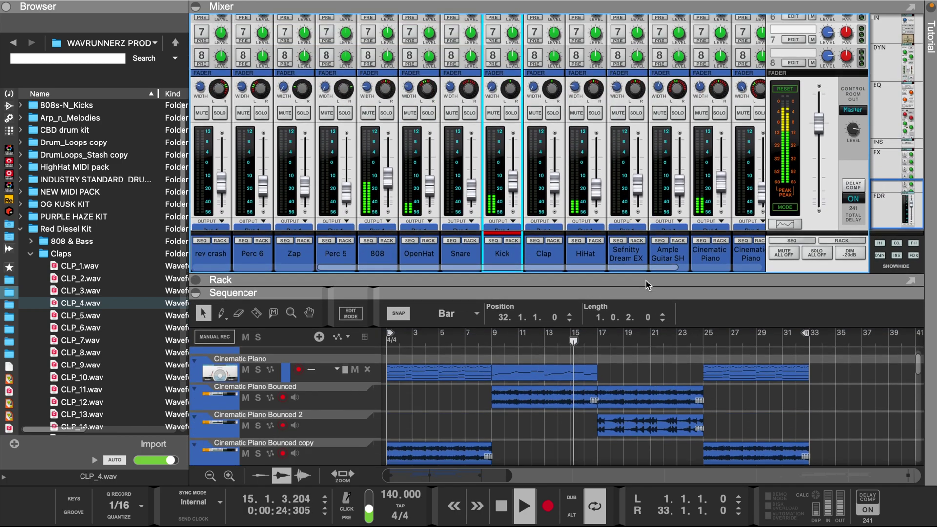
left_click(211, 475)
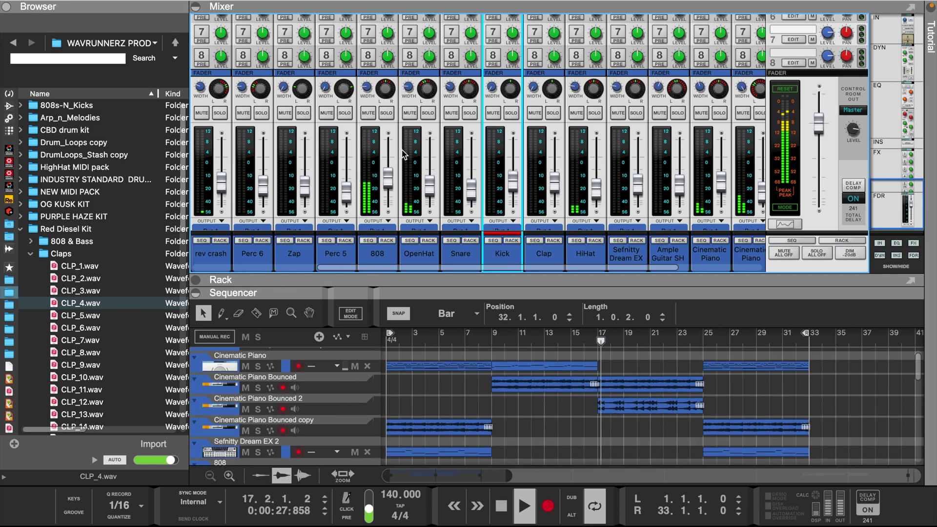
scroll(403, 155, "left", 1)
scroll(403, 155, "down", 1)
scroll(559, 96, "left", 1)
scroll(560, 96, "down", 1)
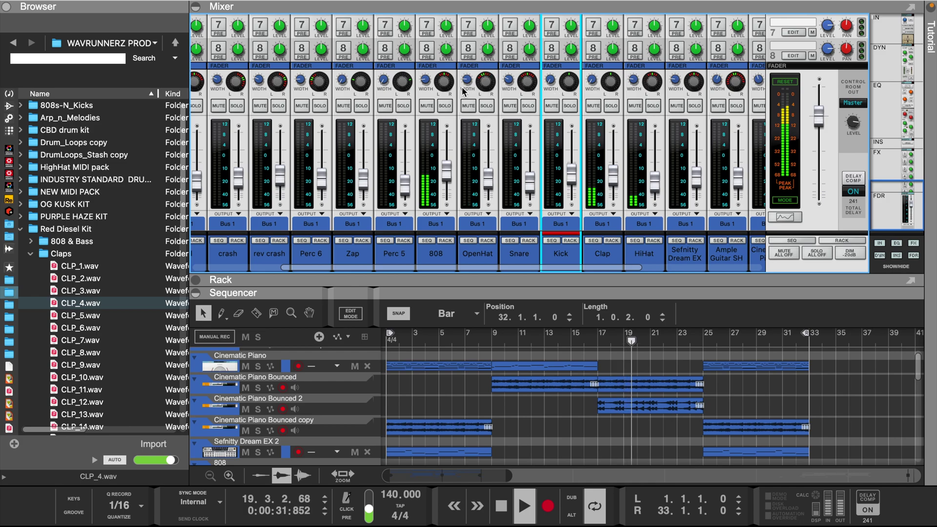
left_click(484, 86)
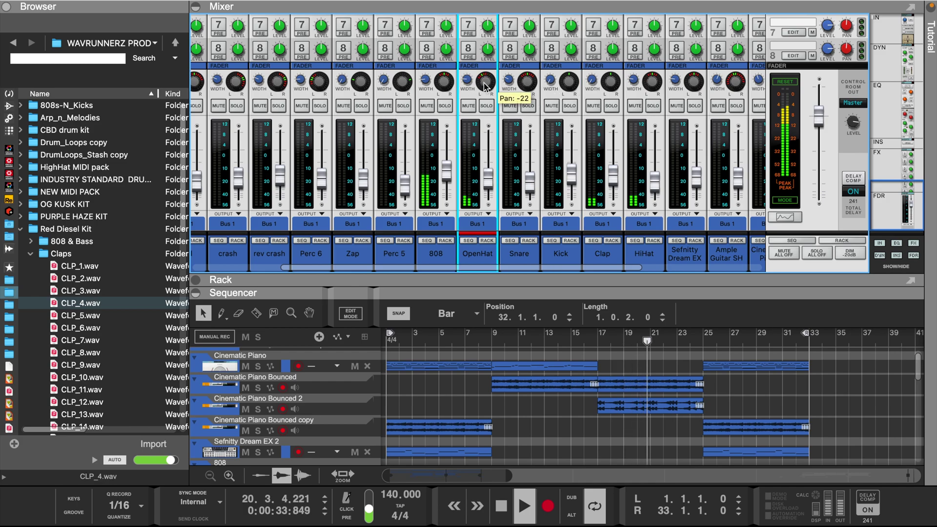
Examine the master compressor threshold and the control room level in the mixer's master section, and review the arrangement.
scroll(537, 113, "right", 6)
scroll(537, 114, "up", 1)
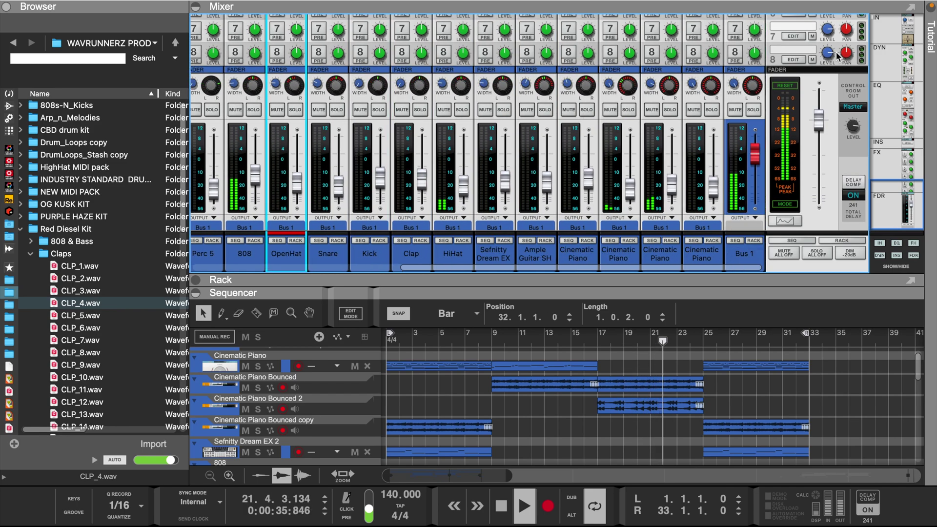
scroll(837, 56, "up", 15)
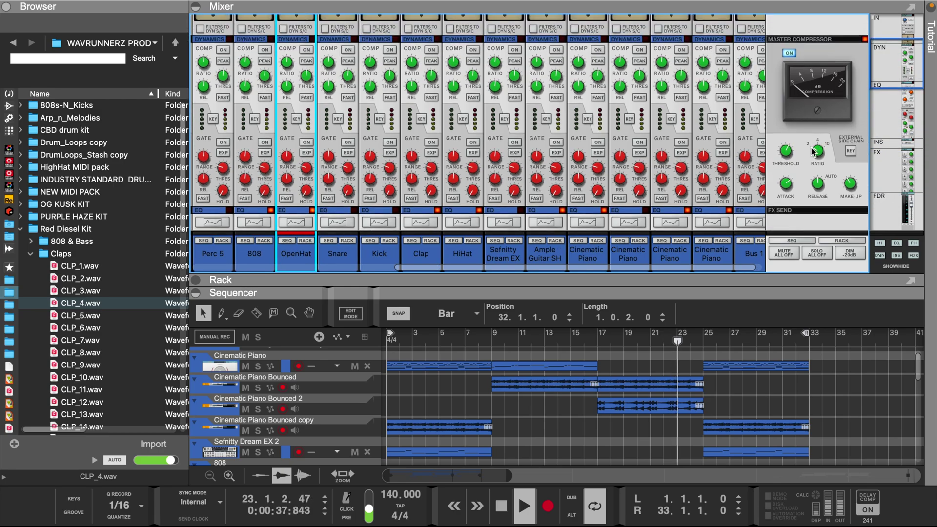
left_click(787, 154)
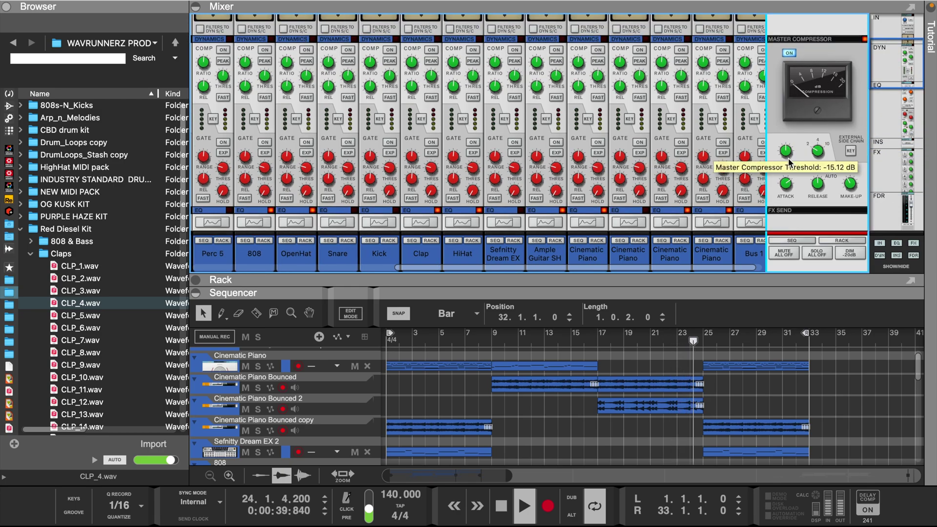
scroll(648, 227, "down", 12)
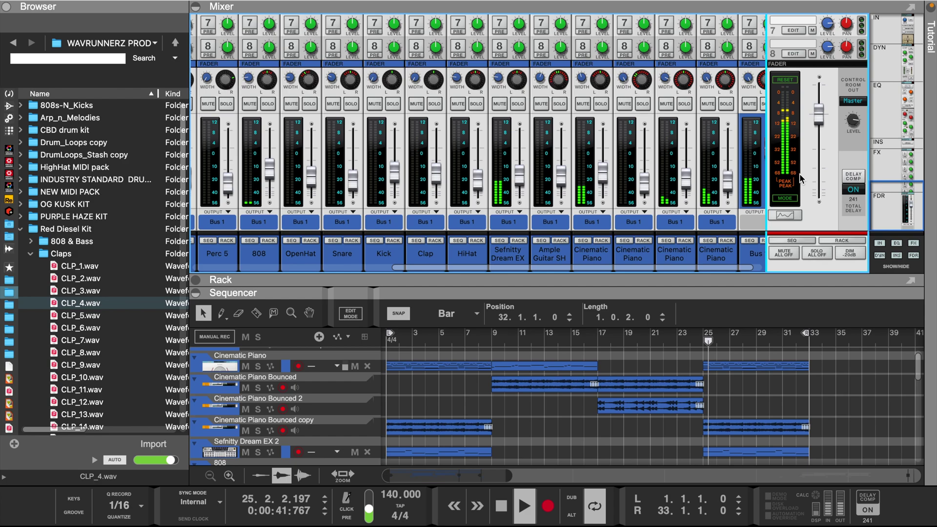
mouse_move(852, 122)
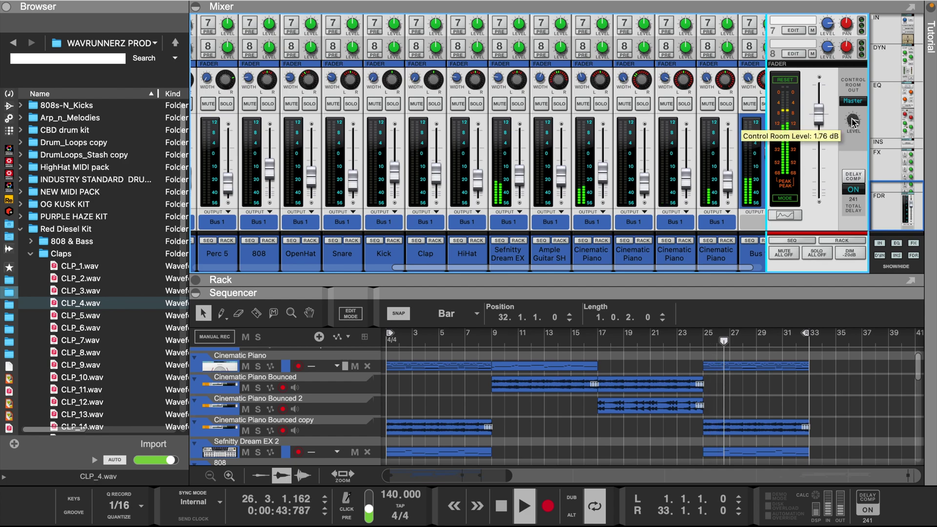
left_click_drag(690, 290, 691, 150)
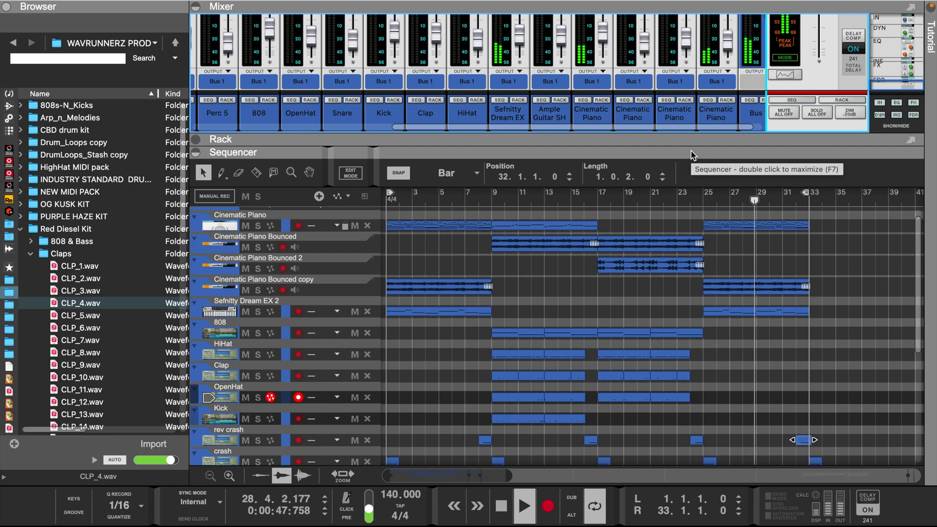
left_click_drag(691, 151, 695, 265)
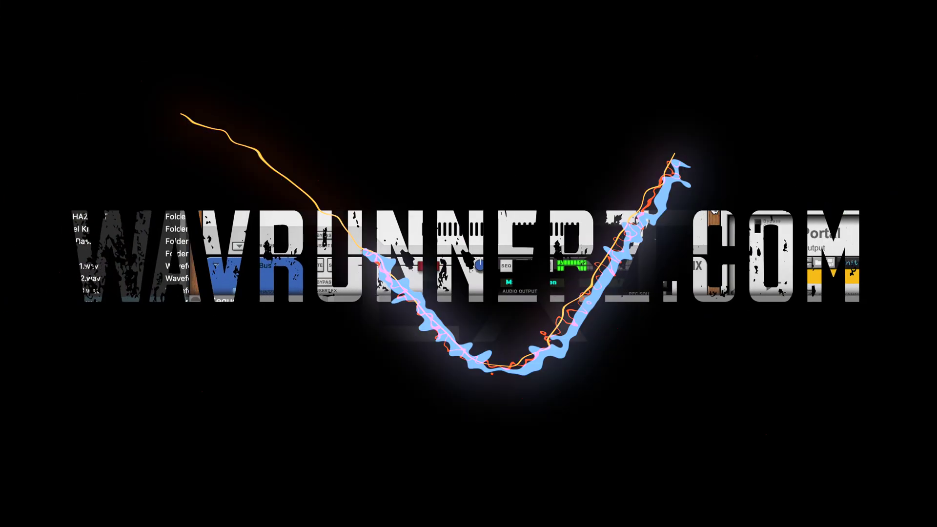